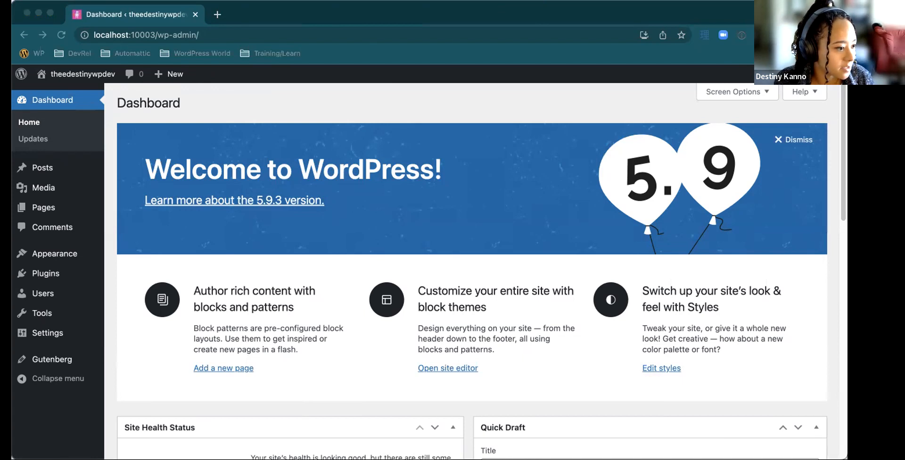
# Resize the browser window and open the list of all posts to review the existing entries
pyautogui.click(556, 13)
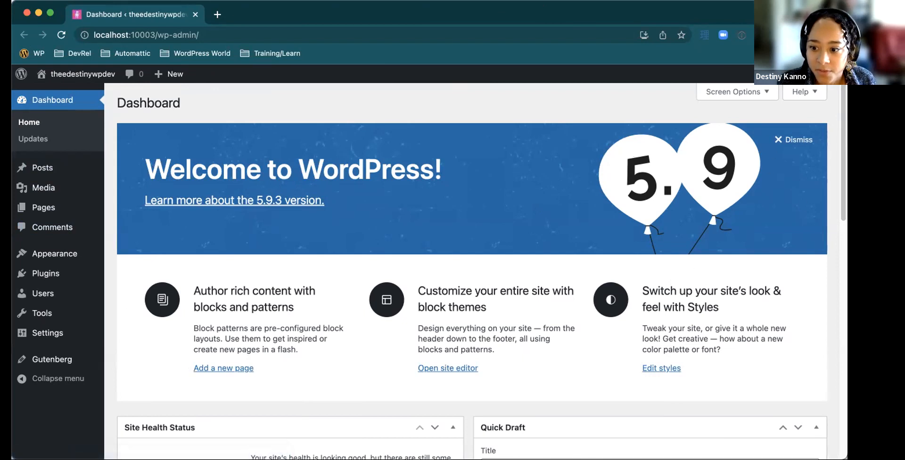
pyautogui.moveTo(847, 458); pyautogui.dragTo(904, 459)
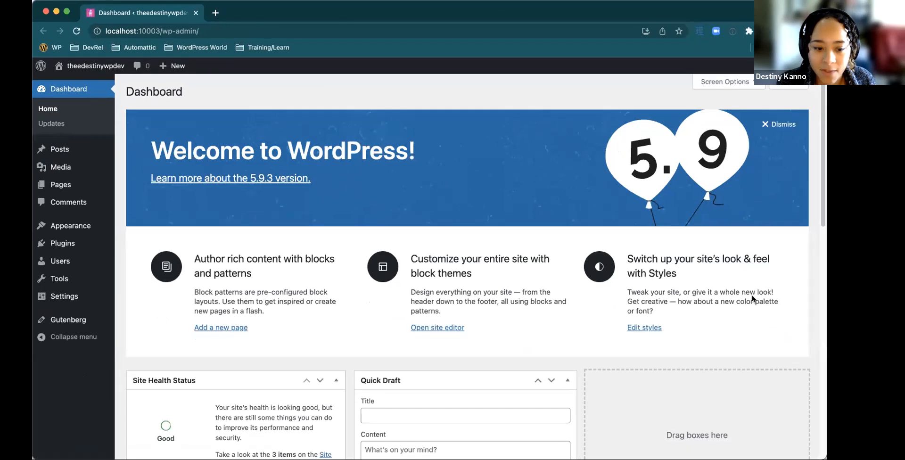
pyautogui.click(59, 149)
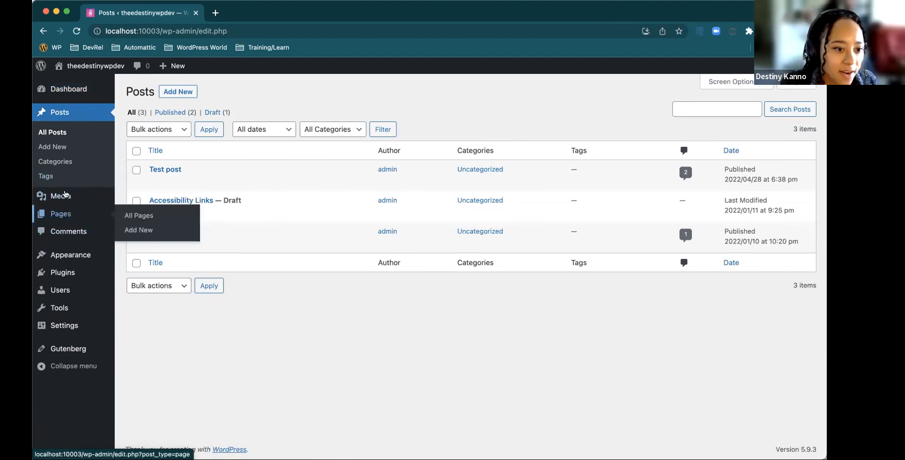
# Add a new page from the site's page list and title it "Query Loop Test"
pyautogui.click(133, 216)
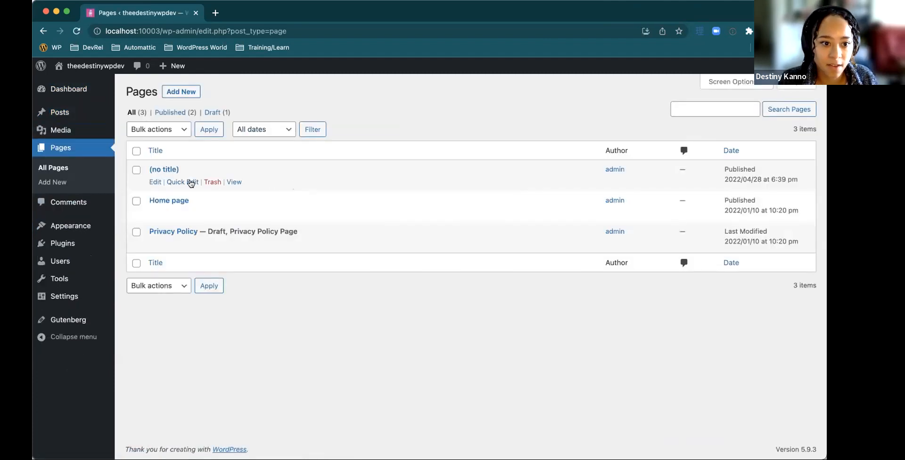
pyautogui.click(182, 92)
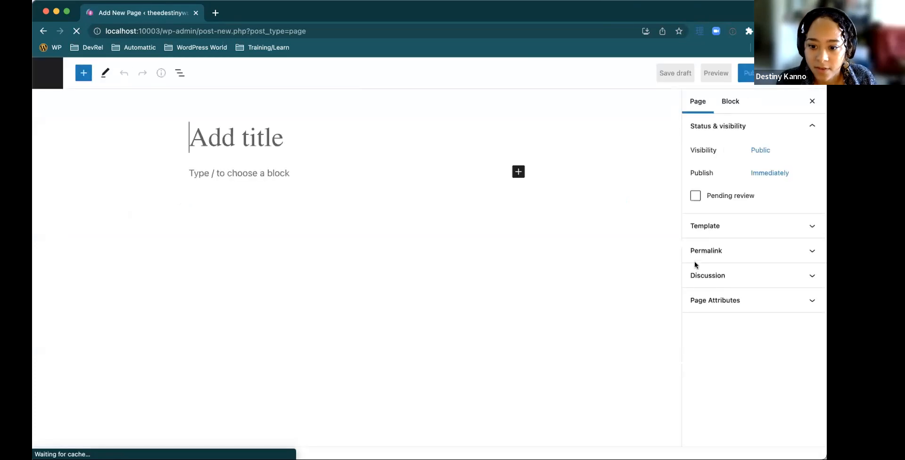
pyautogui.click(267, 138)
pyautogui.write('Que')
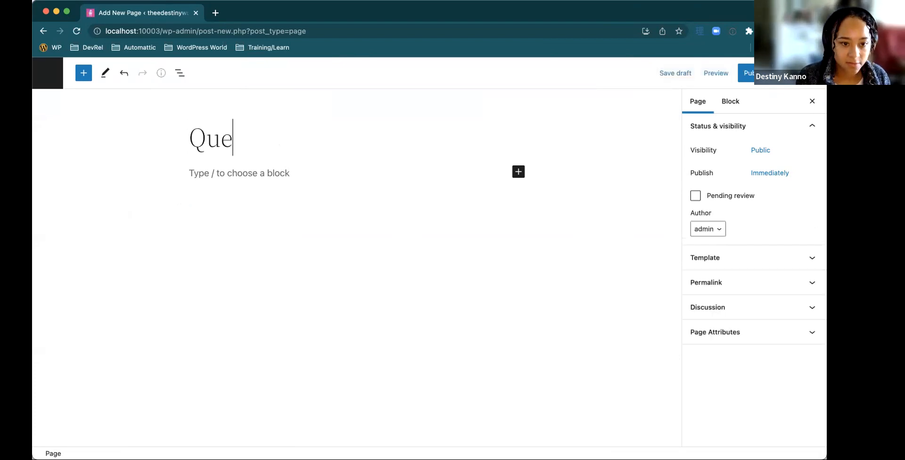
pyautogui.write('ry Loop Test')
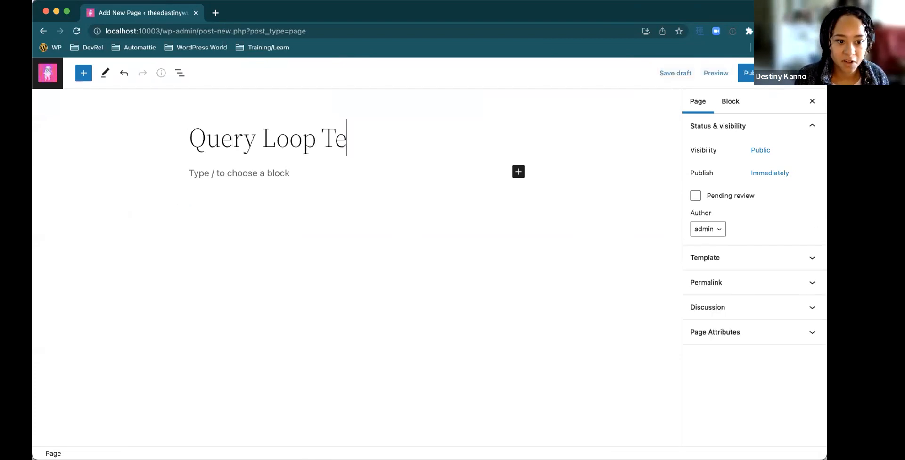
pyautogui.click(263, 174)
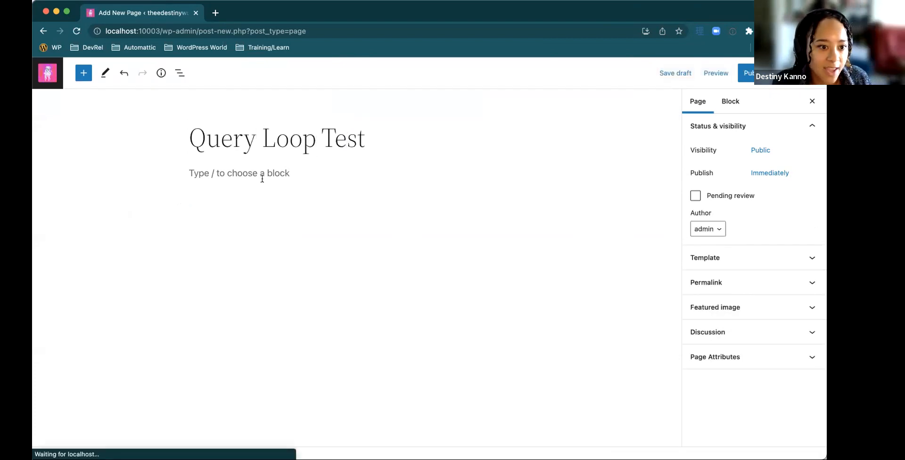
pyautogui.click(84, 75)
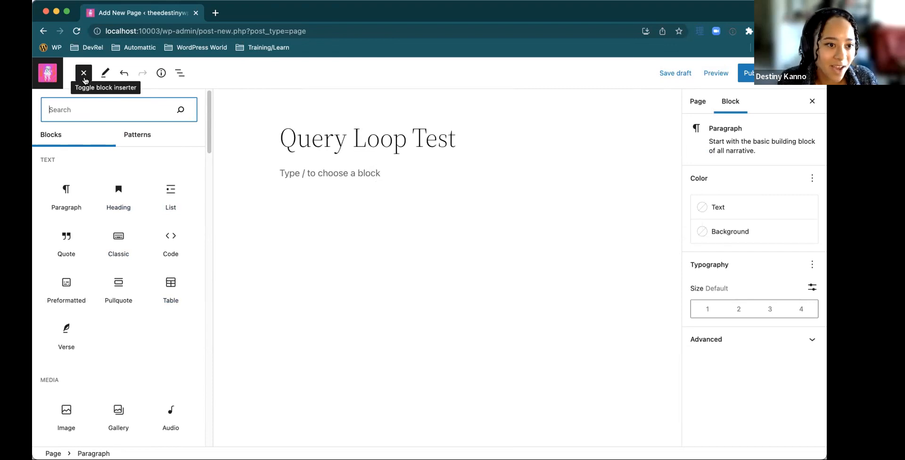
pyautogui.click(324, 173)
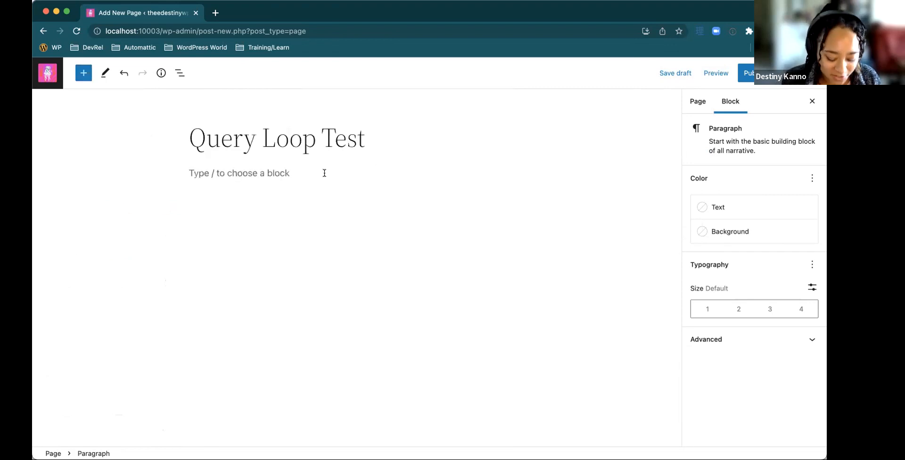
pyautogui.write('/')
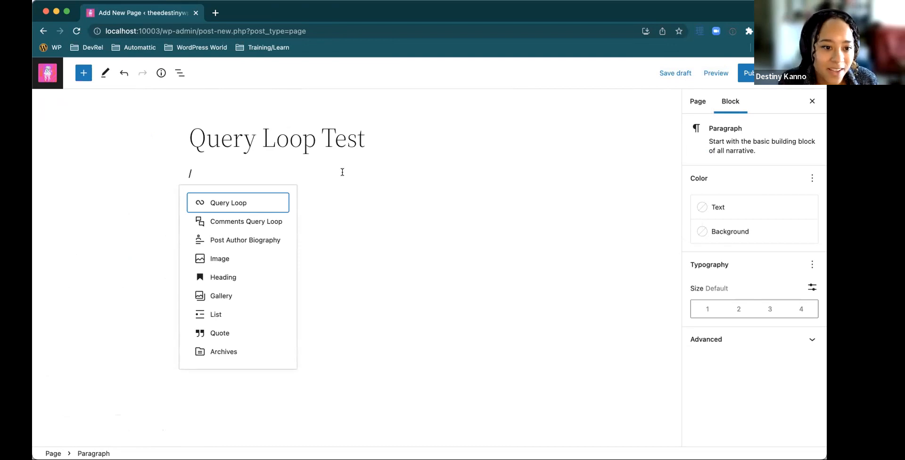
pyautogui.press('BackSpace')
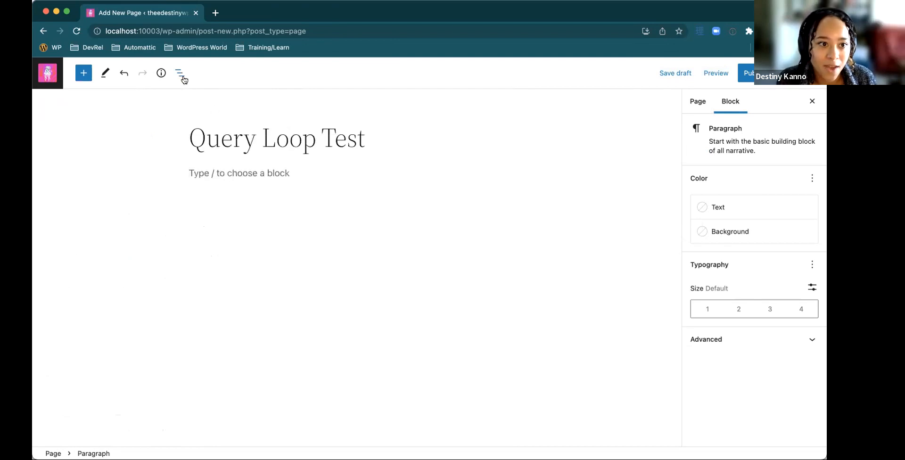
# Show the page's block list view and insert a Query Loop block in the empty paragraph below the title
pyautogui.click(183, 77)
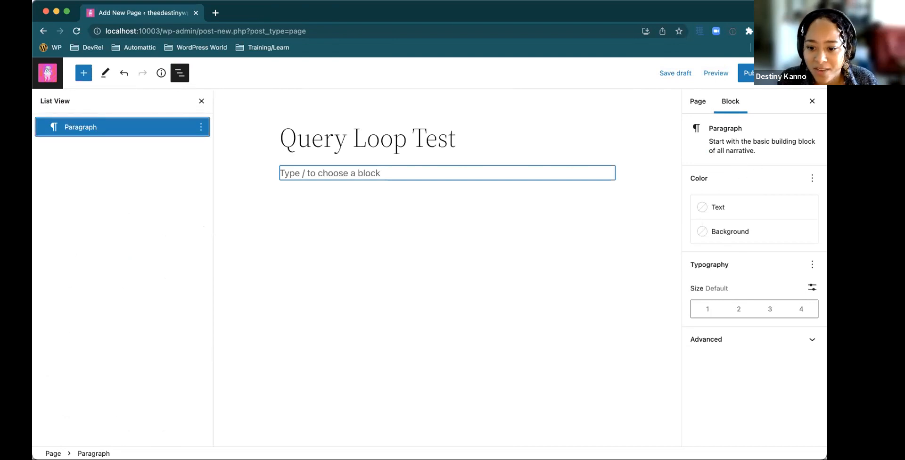
pyautogui.click(353, 174)
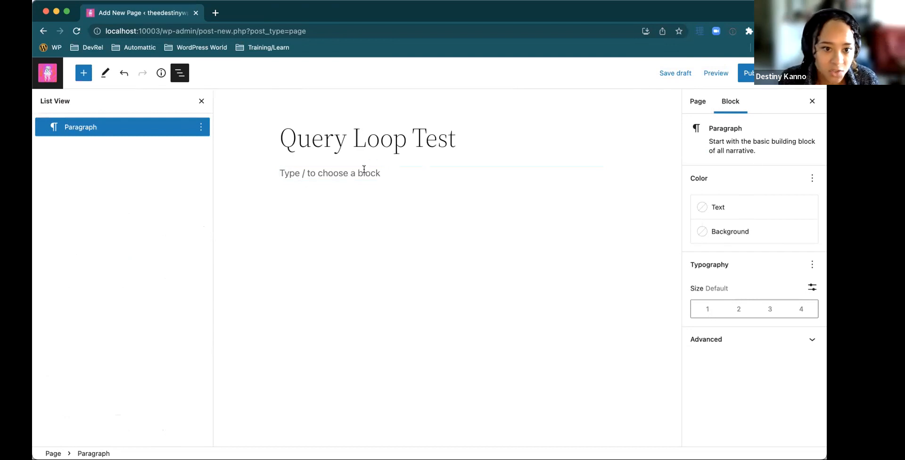
pyautogui.write('/que')
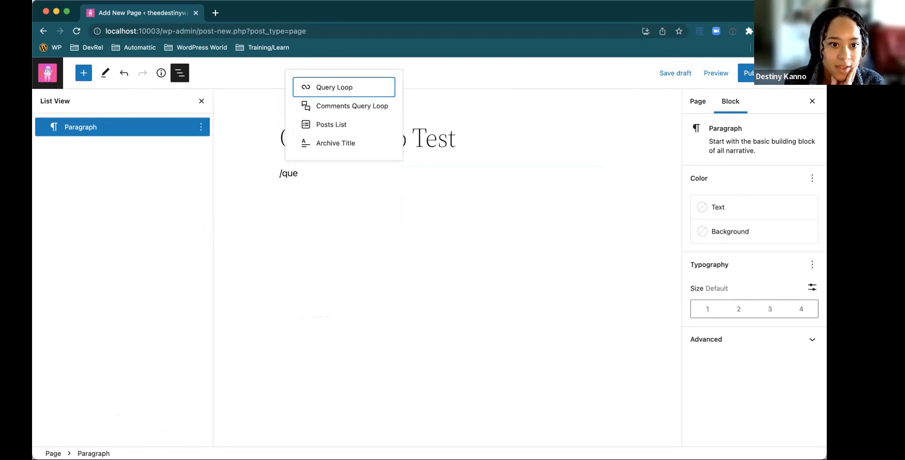
pyautogui.press('Return')
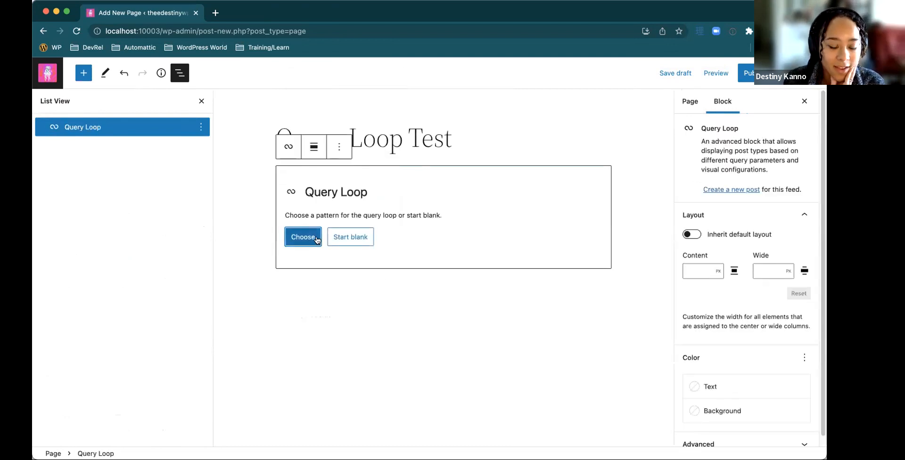
# Browse the Query Loop patterns as a grid and choose the one with posts side by side, each with featured image, title, excerpt and date
pyautogui.click(317, 239)
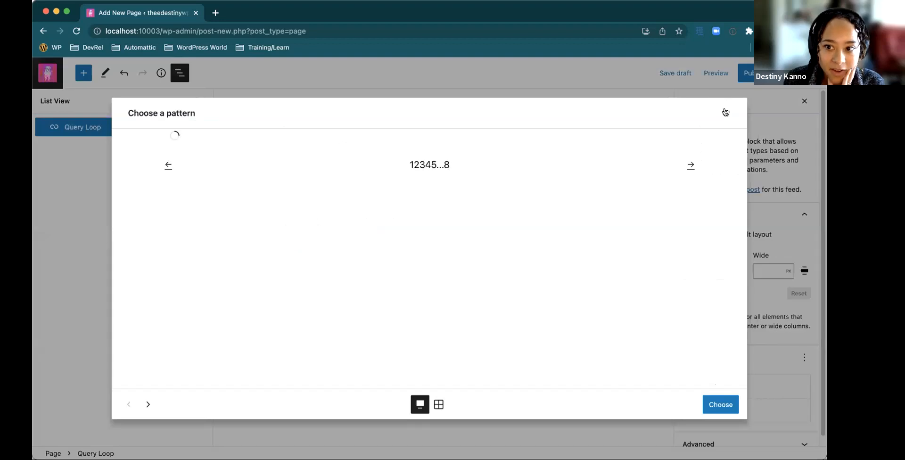
pyautogui.click(727, 114)
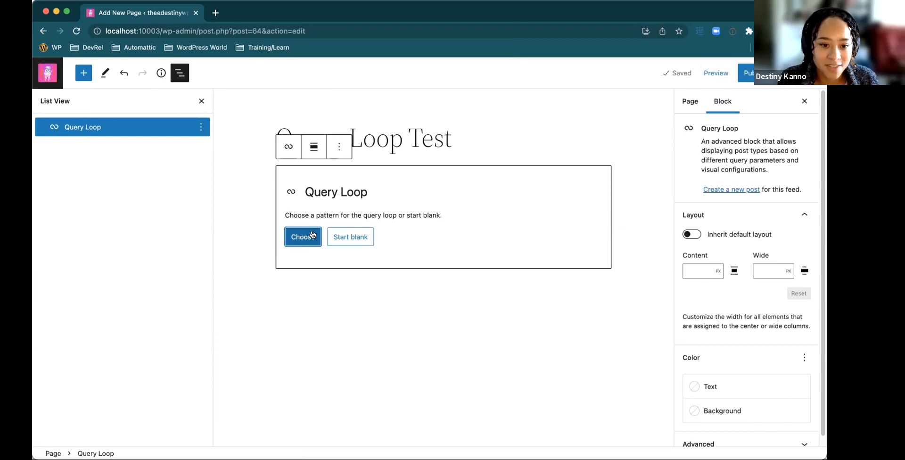
pyautogui.click(311, 239)
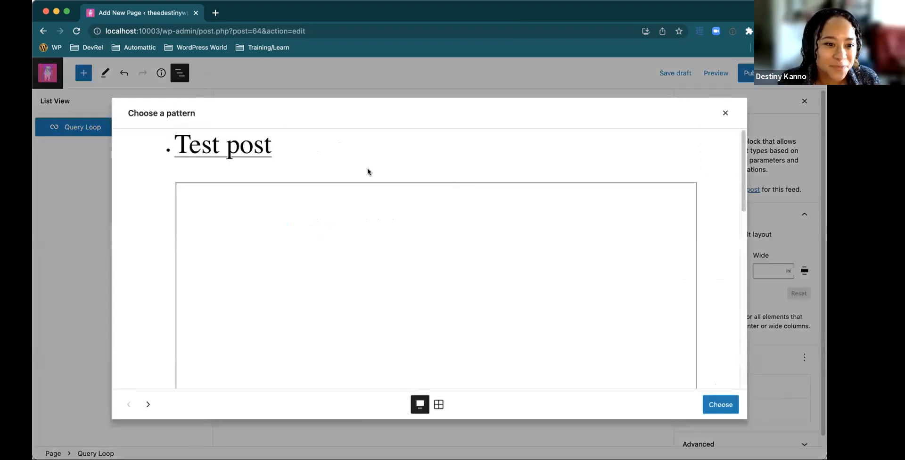
pyautogui.click(438, 404)
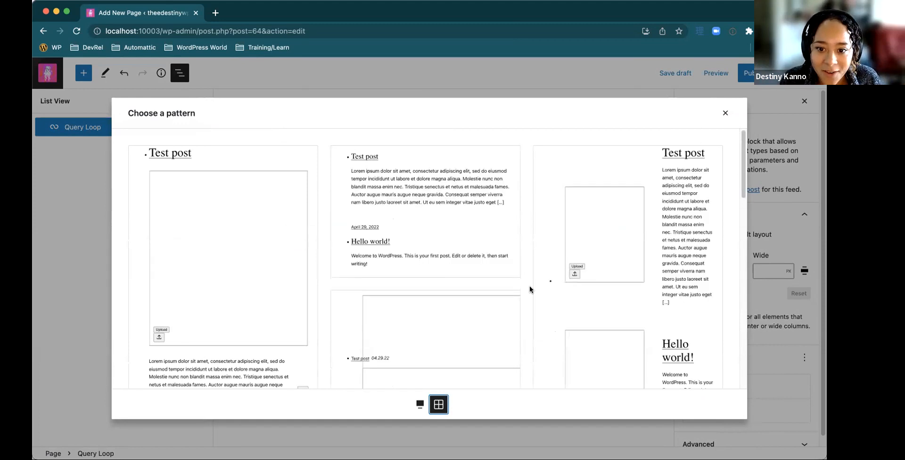
pyautogui.scroll(-5, 530, 287)
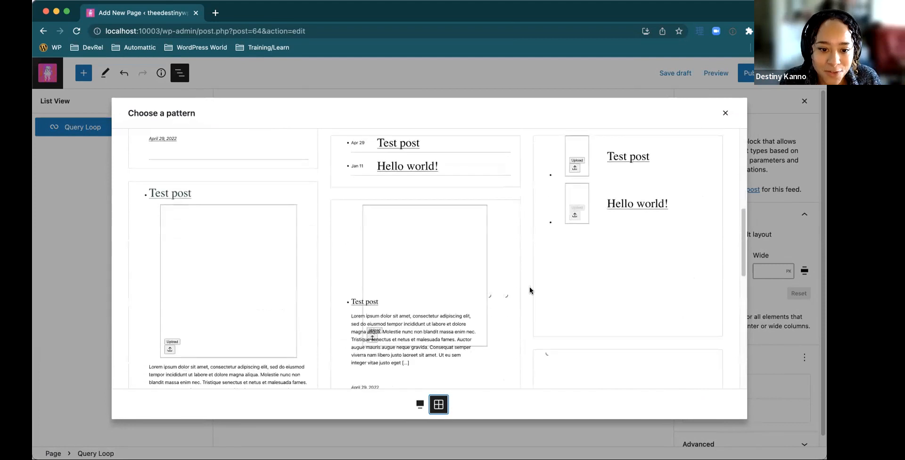
pyautogui.scroll(-5, 530, 288)
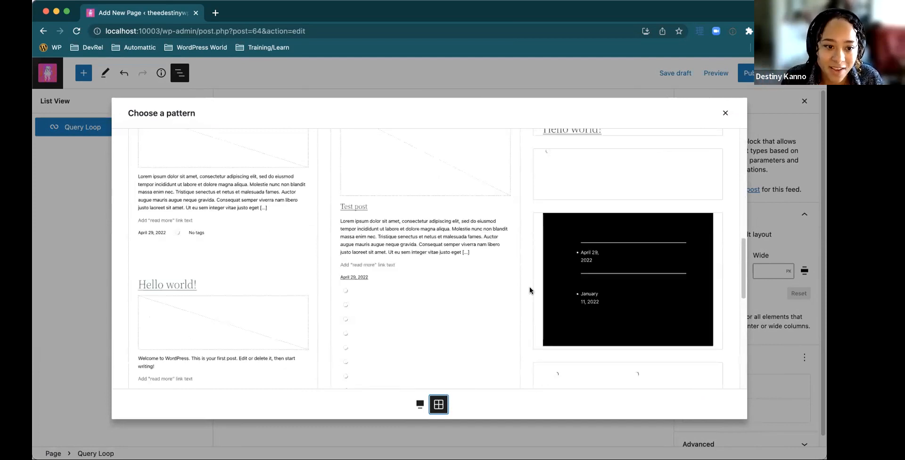
pyautogui.scroll(-3, 530, 287)
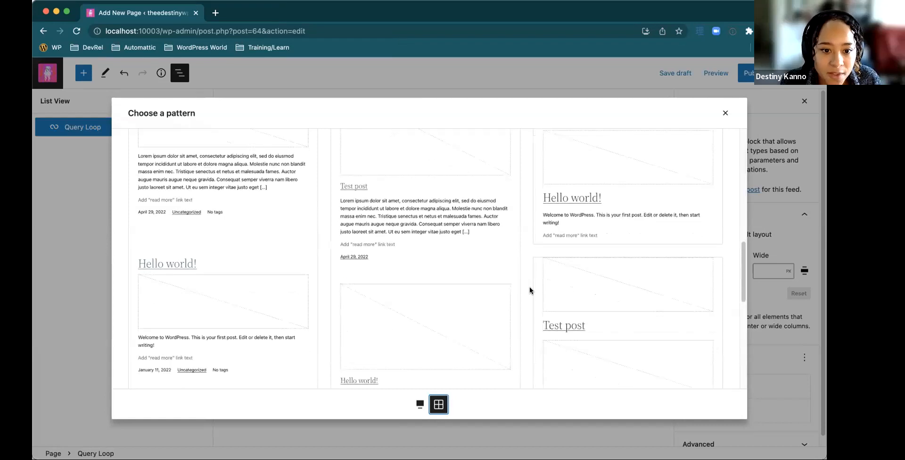
pyautogui.scroll(-8, 529, 286)
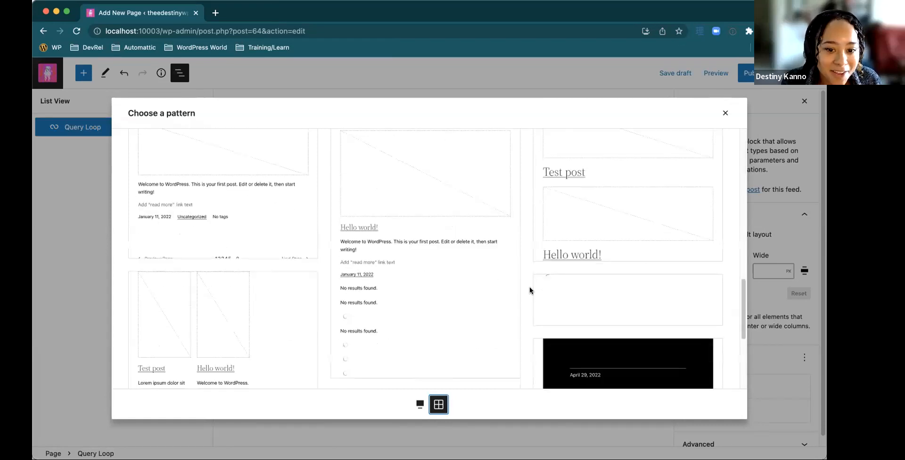
pyautogui.scroll(-1, 529, 291)
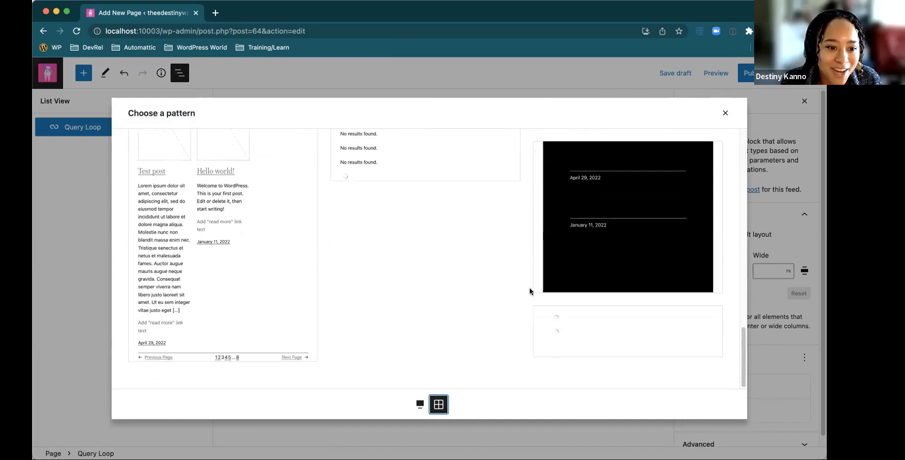
pyautogui.click(229, 217)
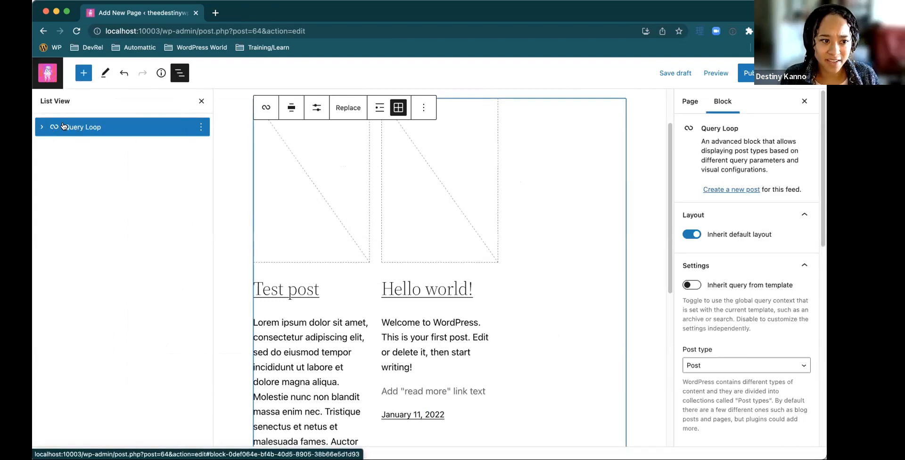
# Expand the Query Loop and its Post Template in the block outline and examine how their nested blocks match the page layout
pyautogui.click(43, 126)
pyautogui.click(44, 126)
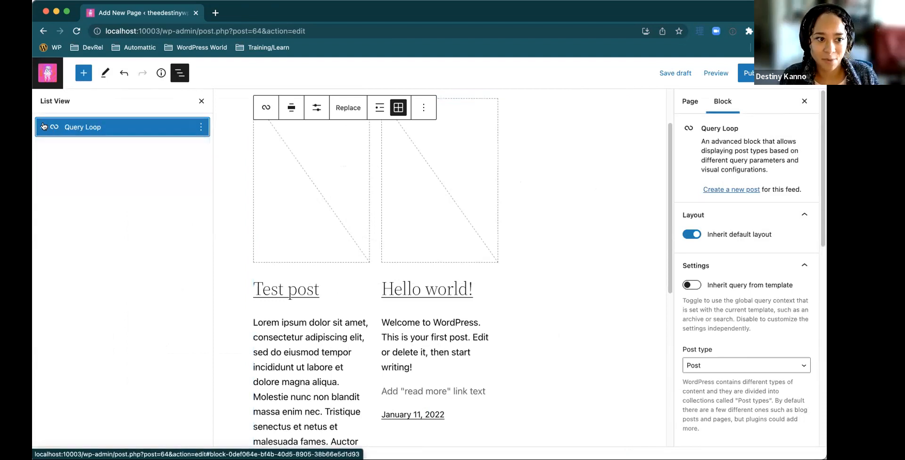
pyautogui.click(43, 126)
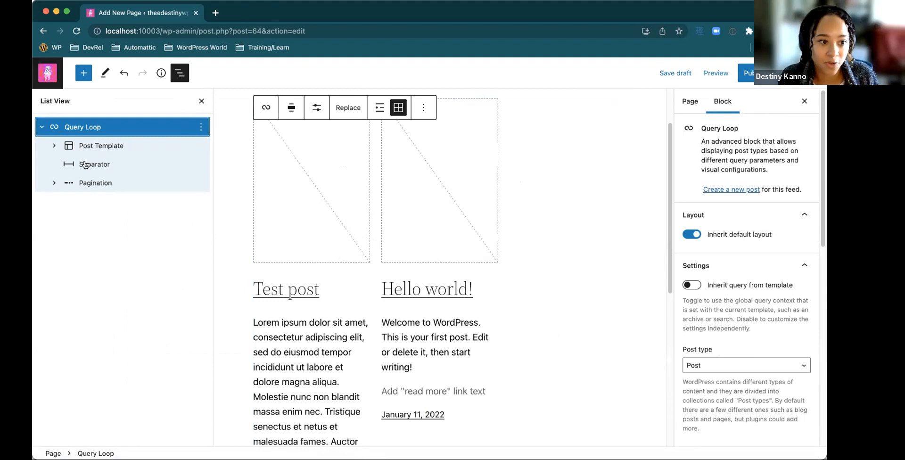
pyautogui.click(53, 146)
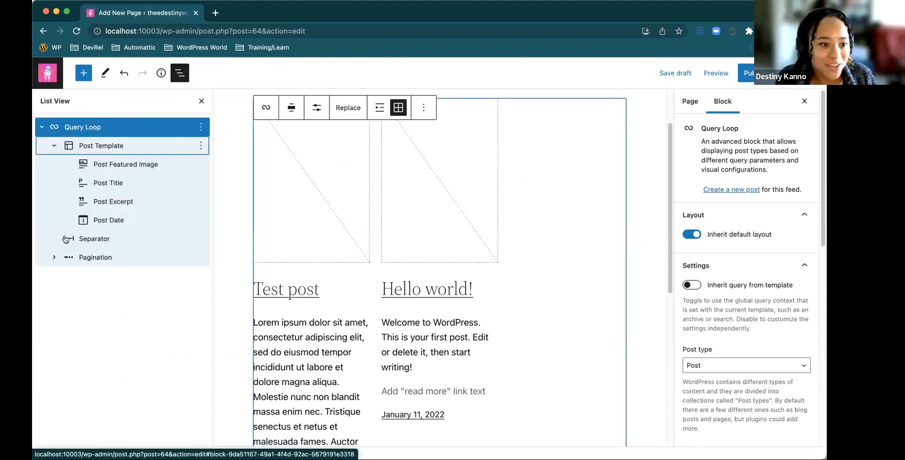
pyautogui.scroll(-3, 474, 257)
pyautogui.scroll(5, 332, 228)
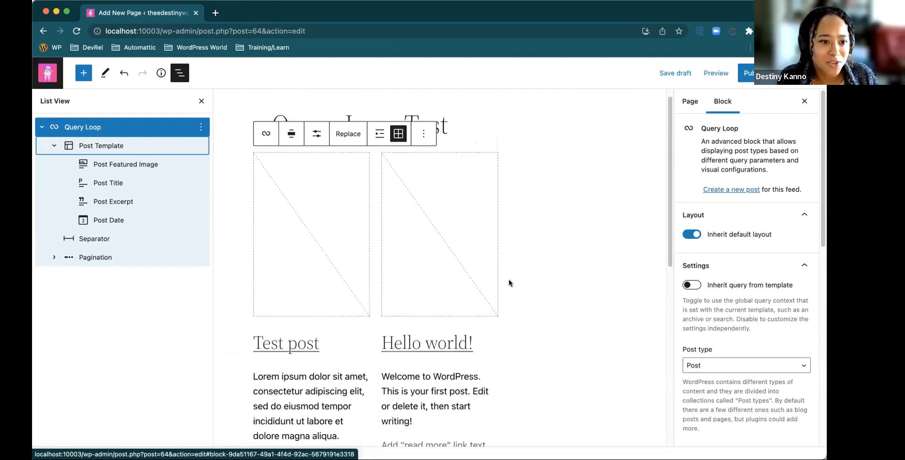
pyautogui.scroll(-2, 354, 255)
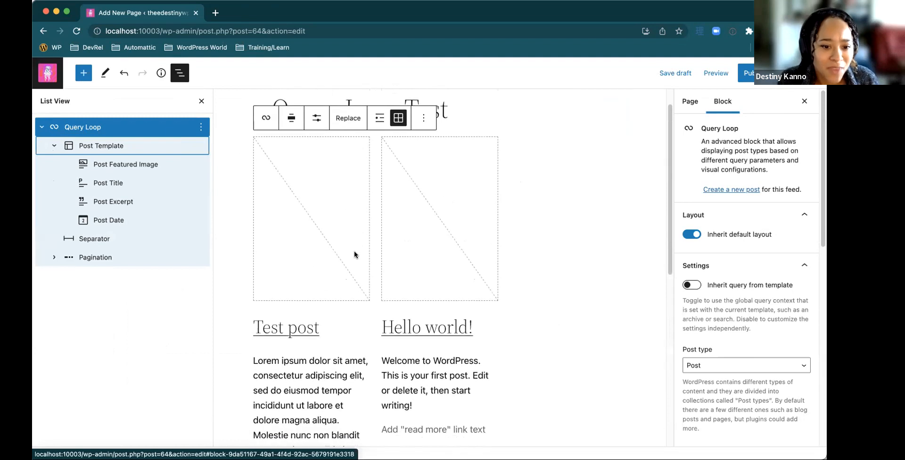
pyautogui.scroll(-10, 354, 255)
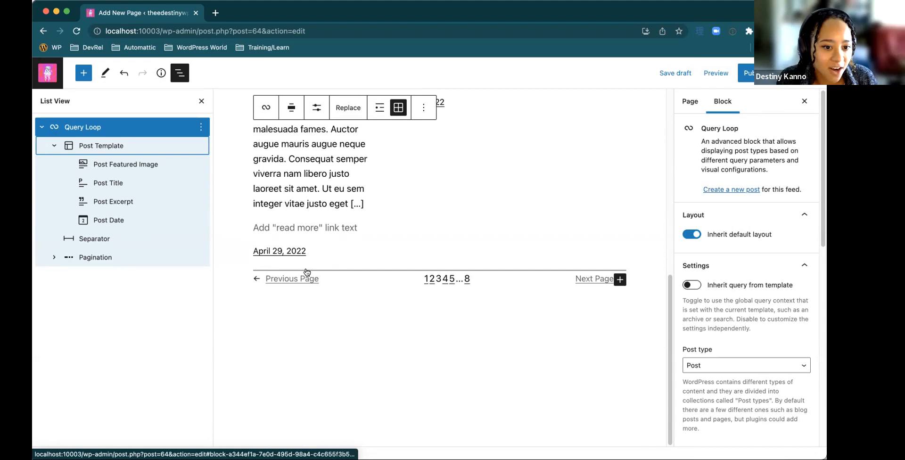
# Insert an empty paragraph block after the Pagination block inside the Query Loop
pyautogui.click(419, 310)
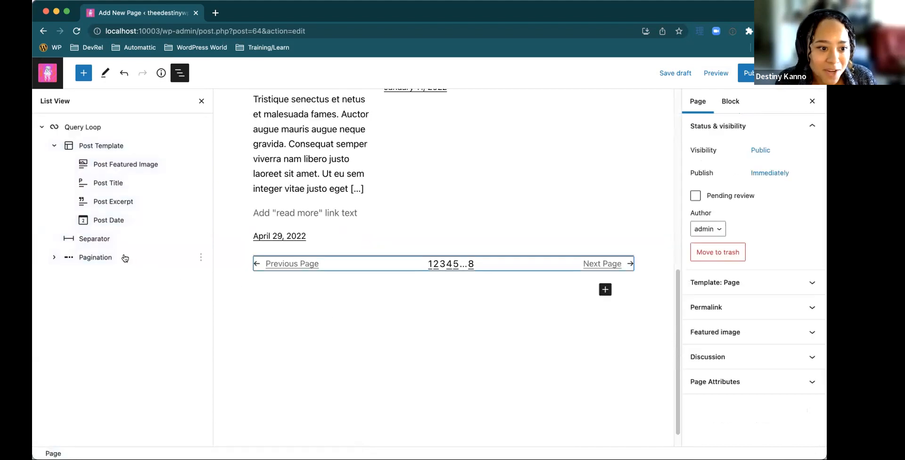
pyautogui.click(198, 258)
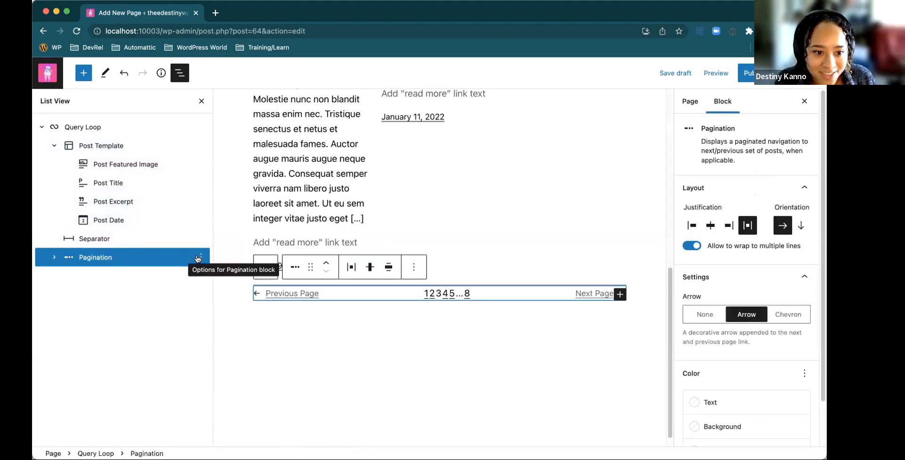
pyautogui.click(199, 257)
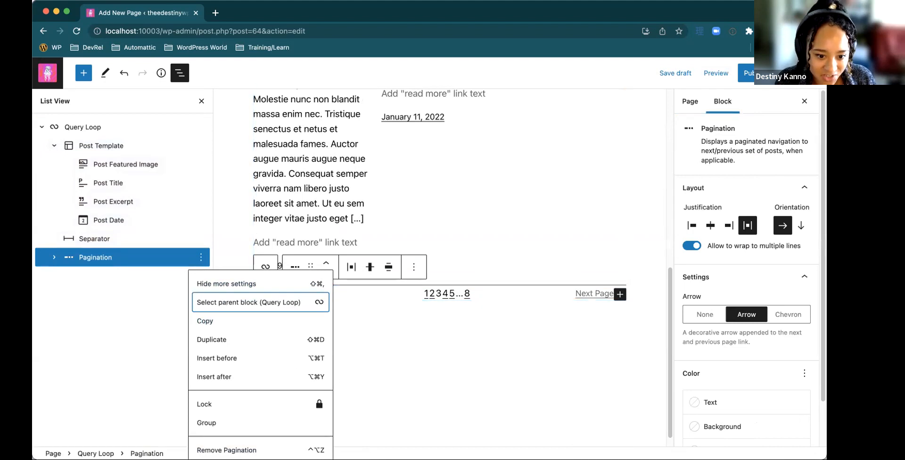
pyautogui.click(200, 258)
pyautogui.click(199, 258)
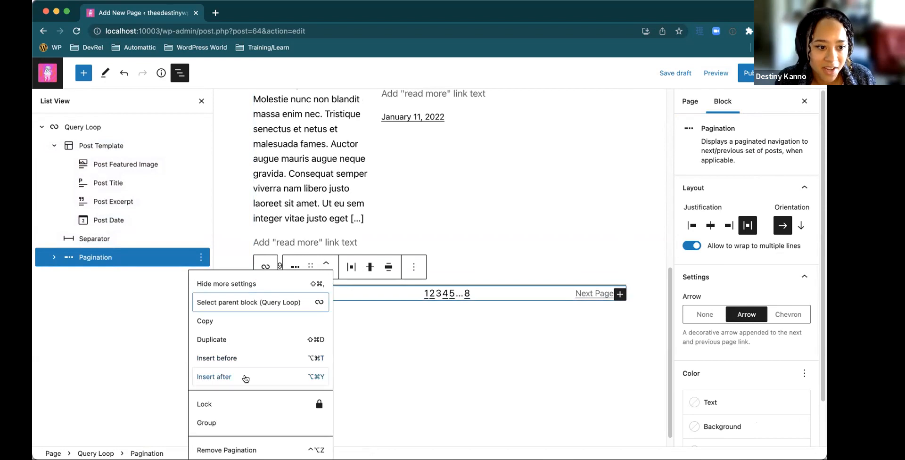
pyautogui.click(243, 377)
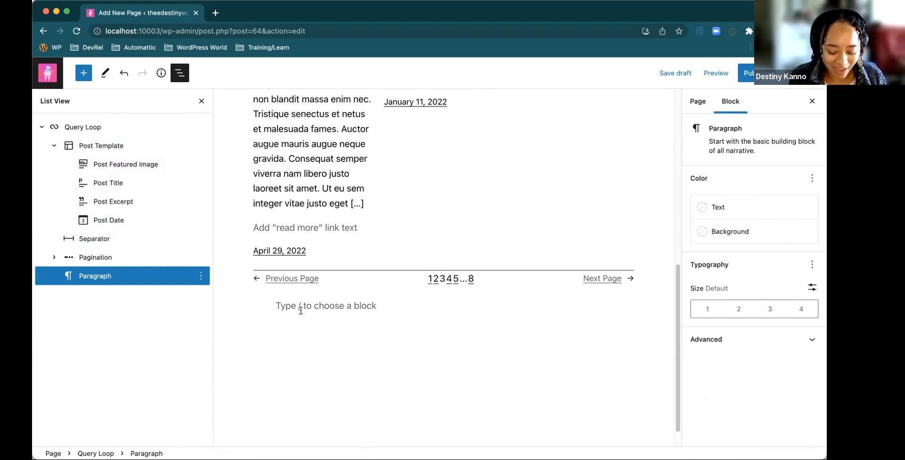
# Turn the empty paragraph into a Comments Query Loop block by searching the block suggestions for "comme"
pyautogui.write('/')
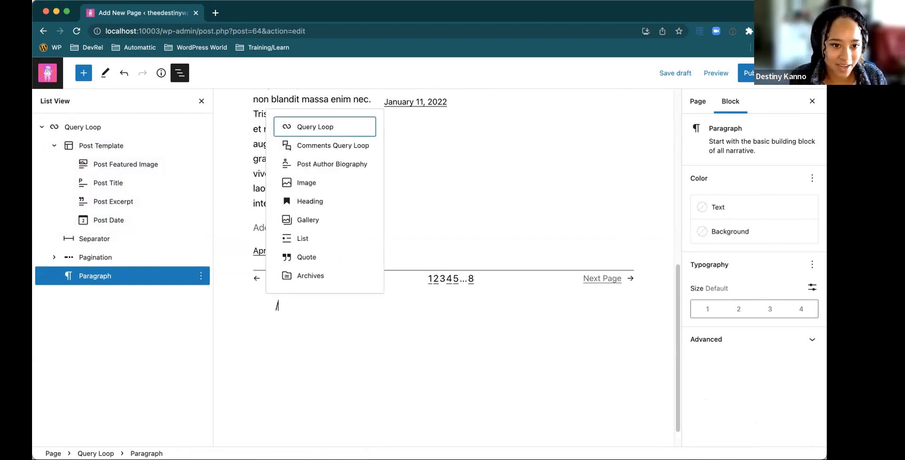
pyautogui.write('a')
pyautogui.press('BackSpace')
pyautogui.write('cp')
pyautogui.press('BackSpace')
pyautogui.write('omme')
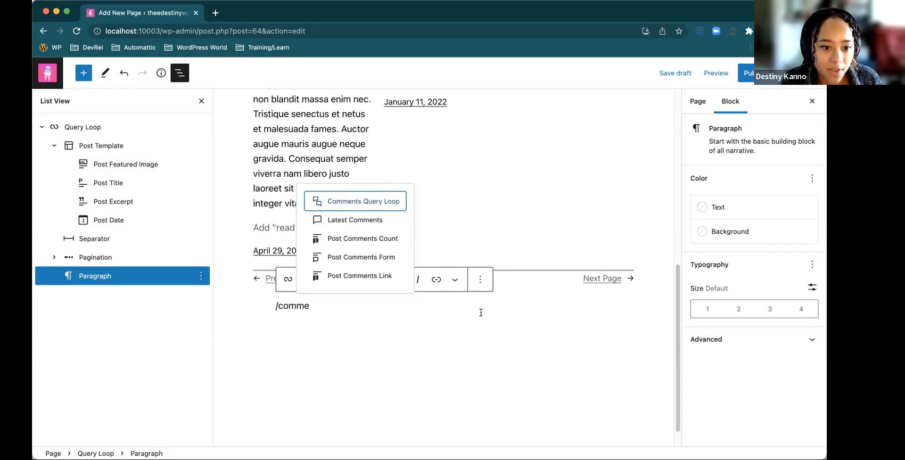
pyautogui.press('Return')
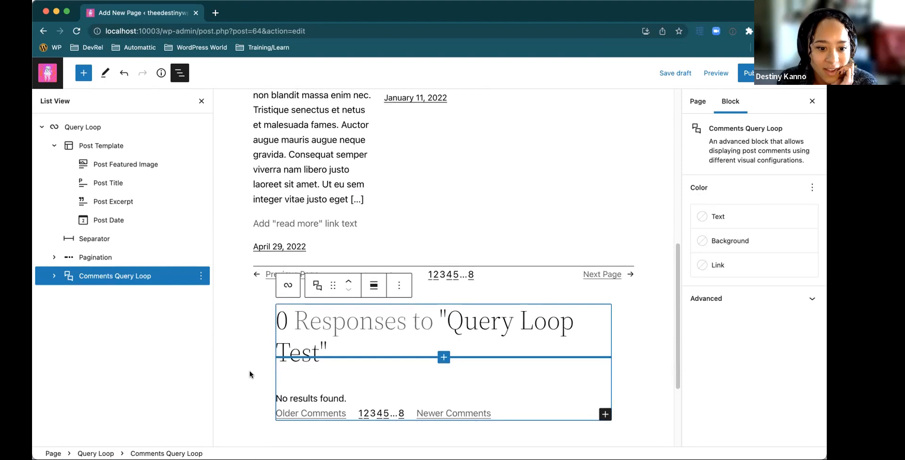
# Expand the Comments Query Loop in the block outline and move it into the Post Template, directly below Post Date
pyautogui.click(51, 276)
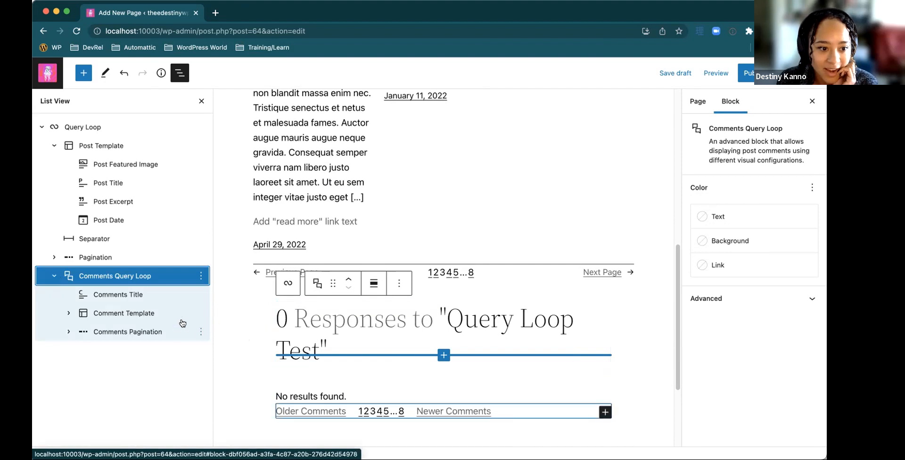
pyautogui.moveTo(139, 280)
pyautogui.mouseDown()
pyautogui.moveTo(140, 231)
pyautogui.moveTo(137, 268)
pyautogui.moveTo(149, 272)
pyautogui.mouseUp()
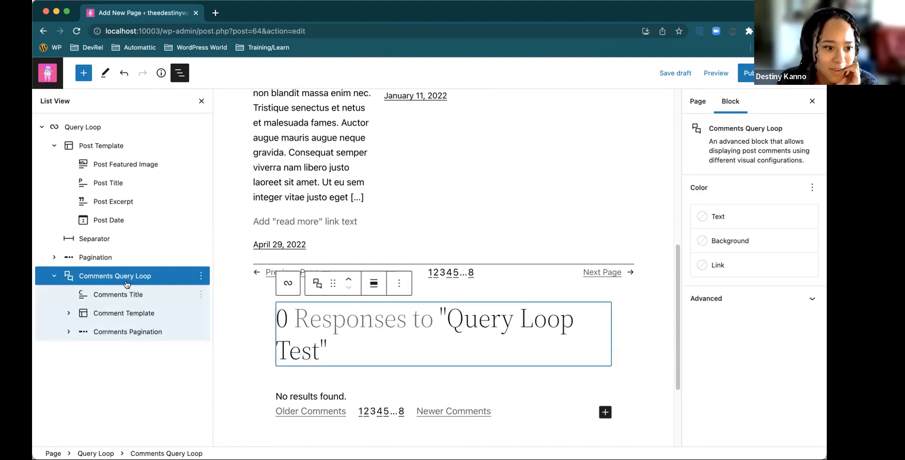
pyautogui.moveTo(123, 282); pyautogui.dragTo(129, 232)
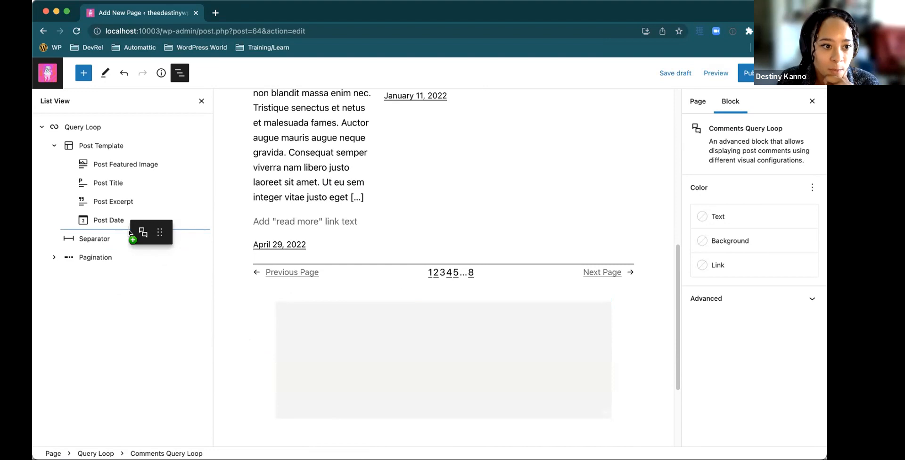
pyautogui.moveTo(128, 232); pyautogui.dragTo(144, 224)
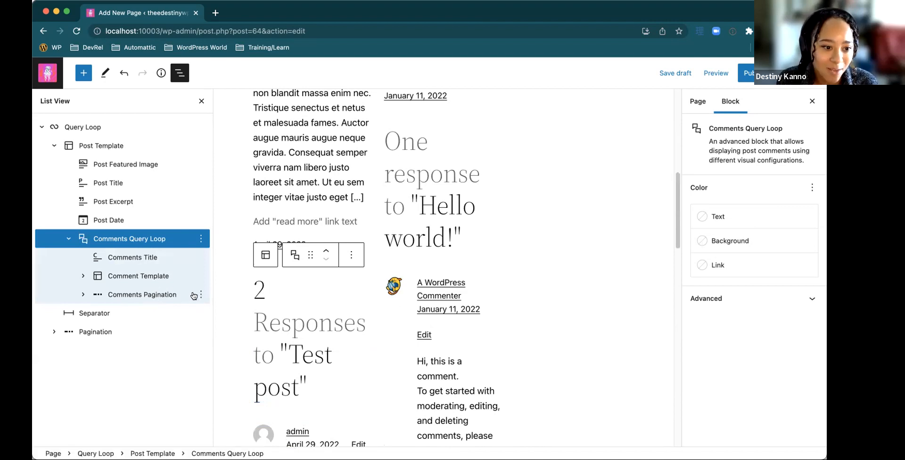
# Review the comments shown under each post and insert an empty paragraph block directly after Post Date in the Post Template
pyautogui.scroll(-2, 367, 314)
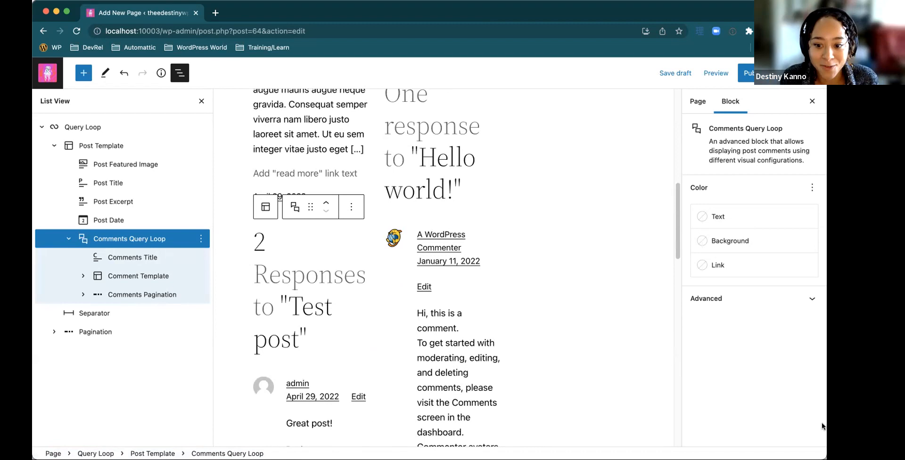
pyautogui.scroll(-1, 353, 337)
pyautogui.scroll(-4, 353, 336)
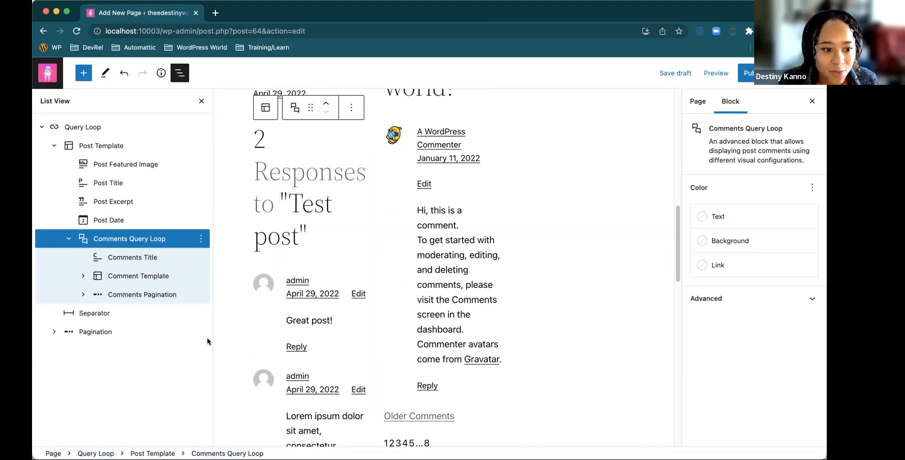
pyautogui.scroll(-10, 363, 326)
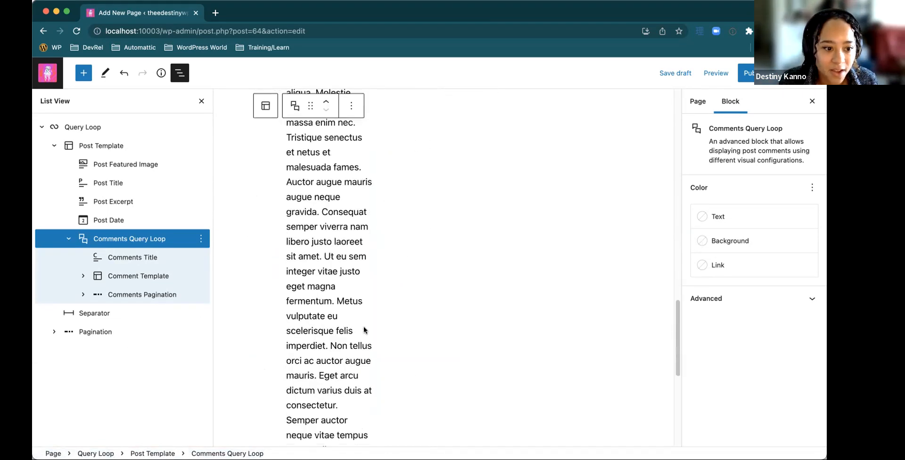
pyautogui.scroll(10, 363, 326)
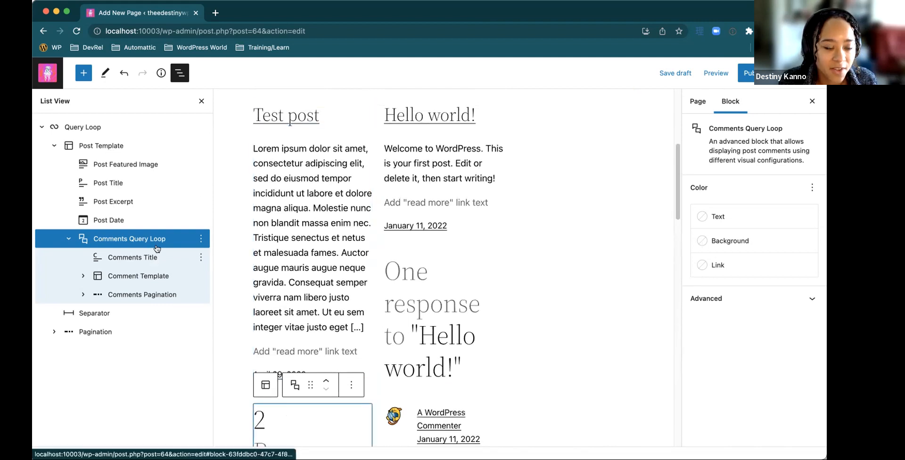
pyautogui.click(199, 145)
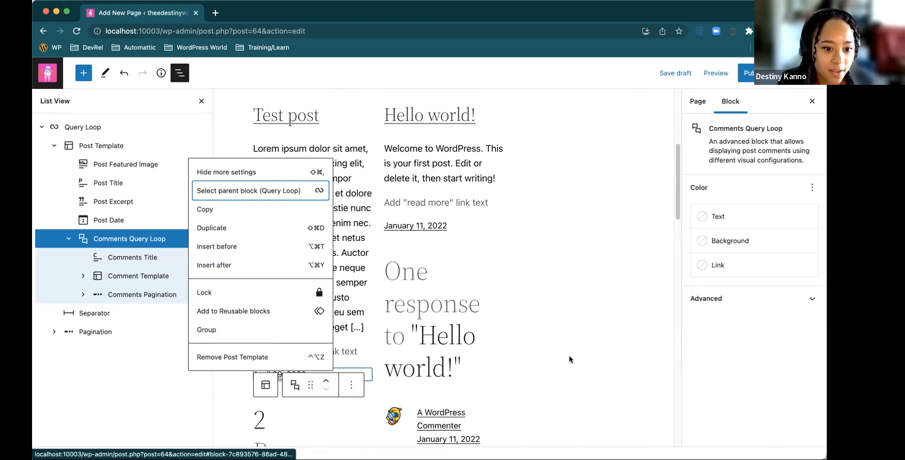
pyautogui.click(202, 221)
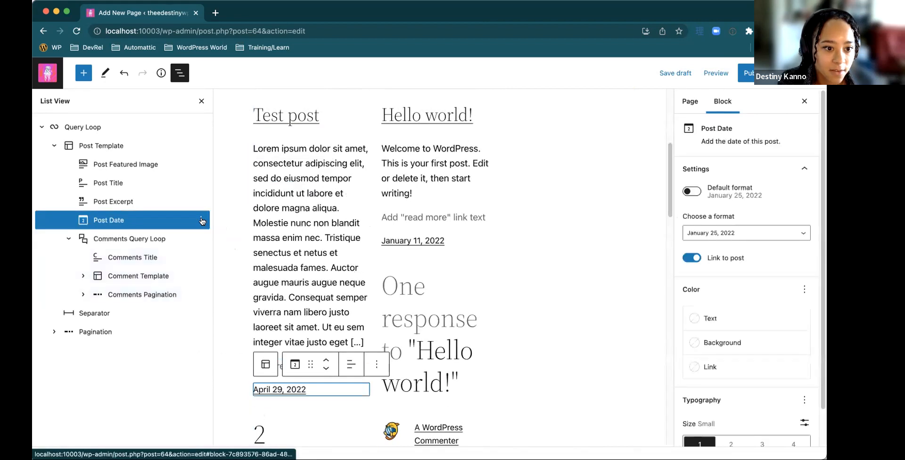
pyautogui.click(201, 219)
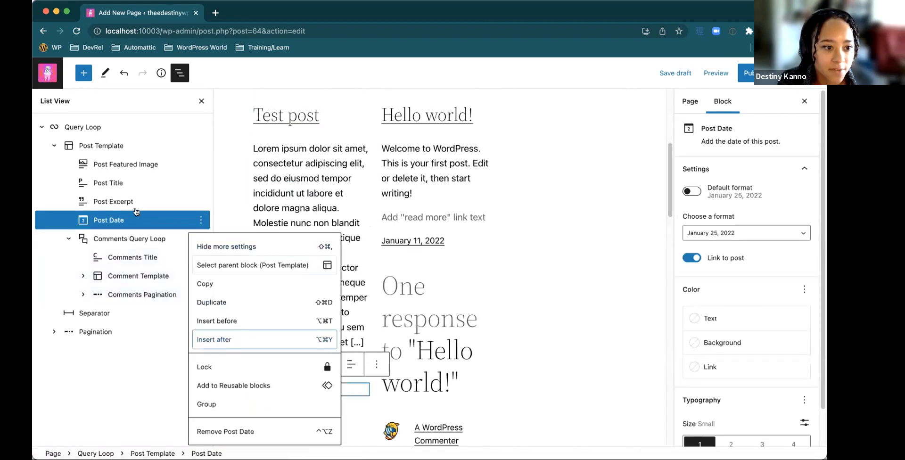
pyautogui.click(264, 339)
pyautogui.scroll(-3, 322, 340)
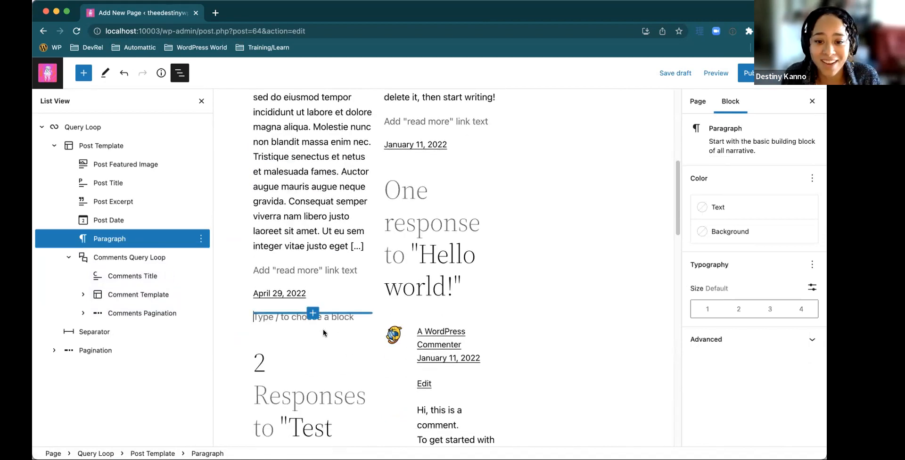
# Hide the block settings and turn the empty paragraph below Post Date into a Post Author Biography block
pyautogui.click(812, 102)
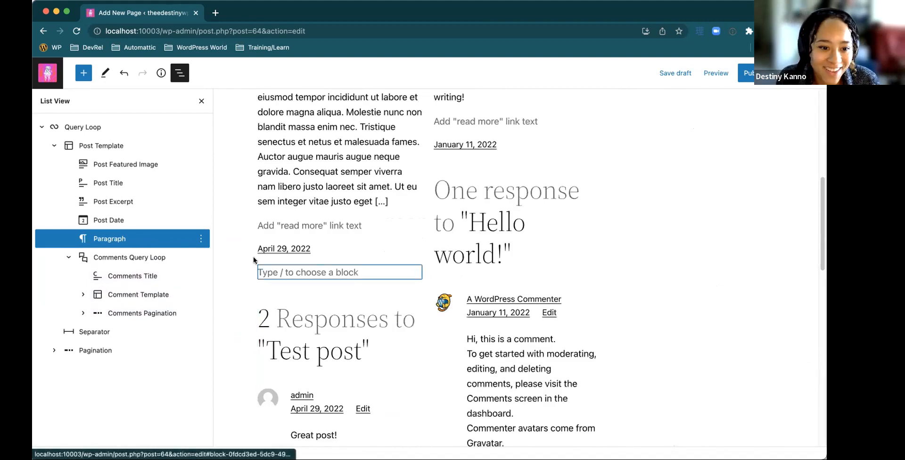
pyautogui.scroll(-4, 282, 272)
pyautogui.click(281, 278)
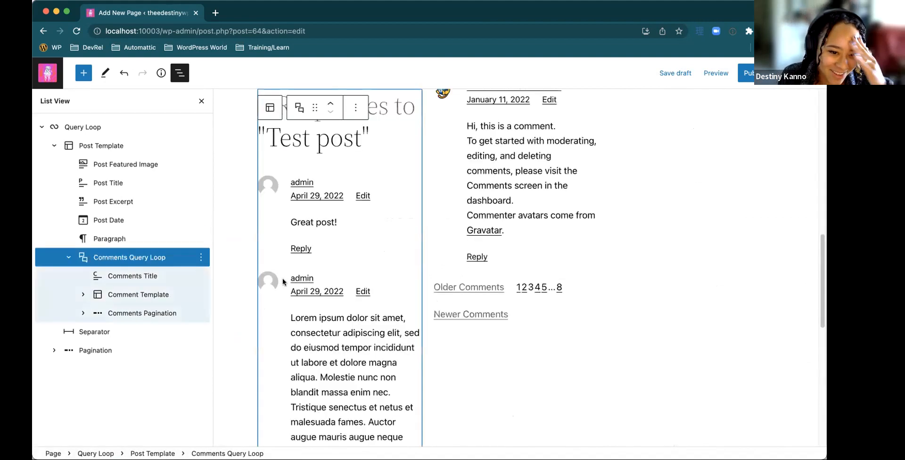
pyautogui.click(282, 278)
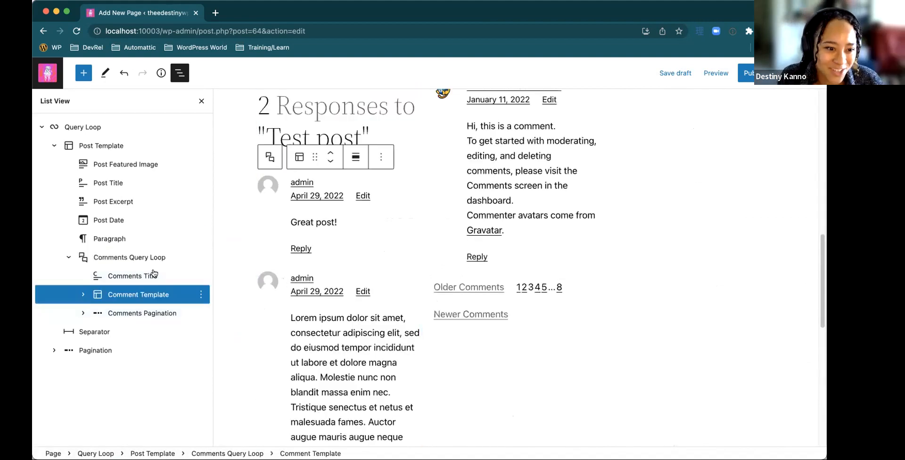
pyautogui.click(122, 240)
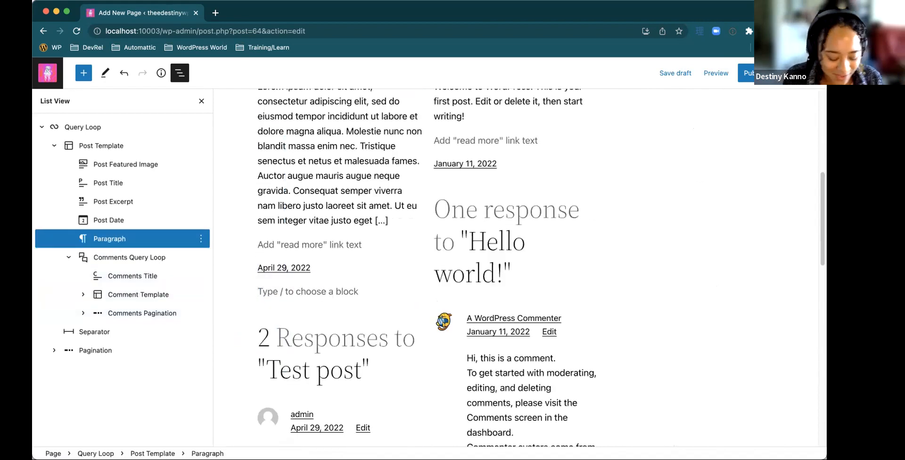
pyautogui.write('/au')
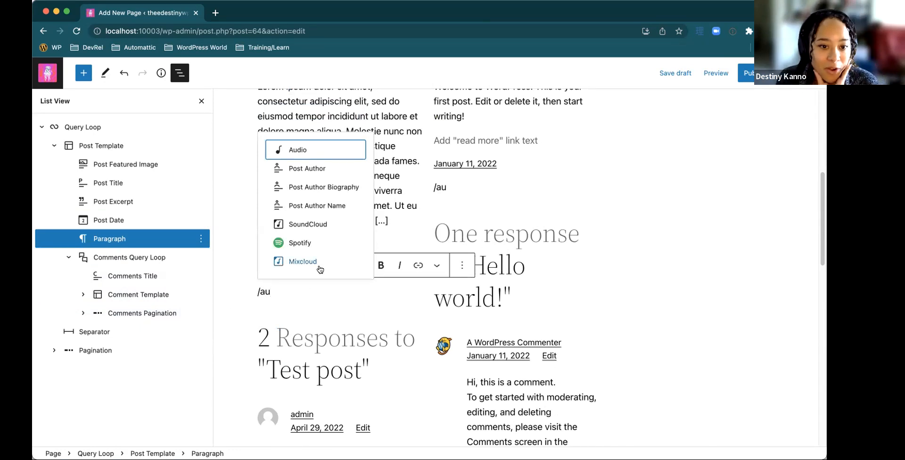
pyautogui.click(336, 190)
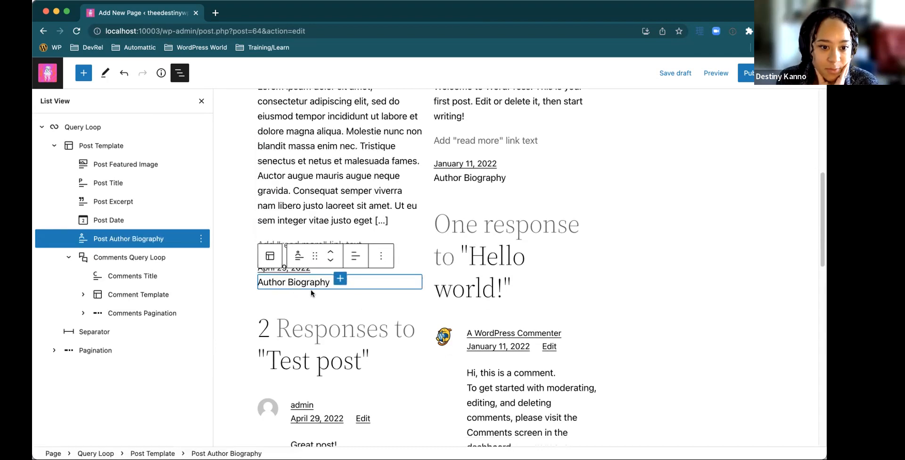
# Examine the author biography, comments and pagination in the page layout, and collapse the Comments Query Loop in the block outline
pyautogui.click(384, 290)
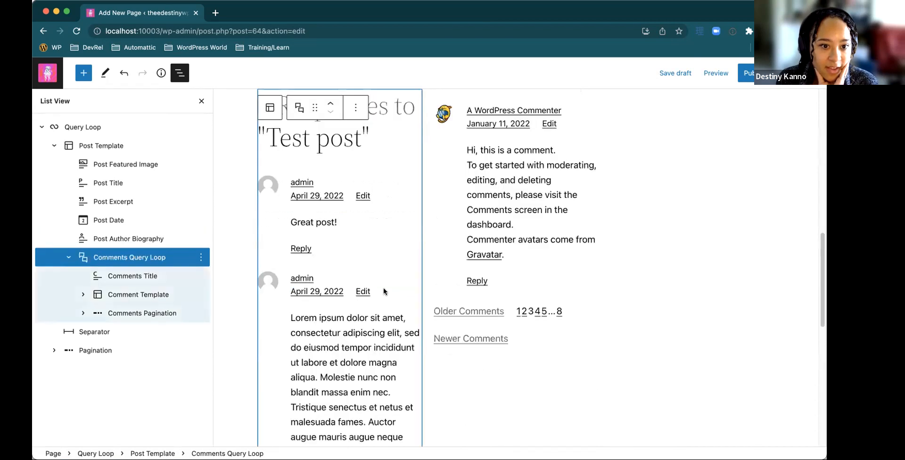
pyautogui.scroll(1, 383, 291)
pyautogui.scroll(-7, 383, 292)
pyautogui.scroll(8, 383, 292)
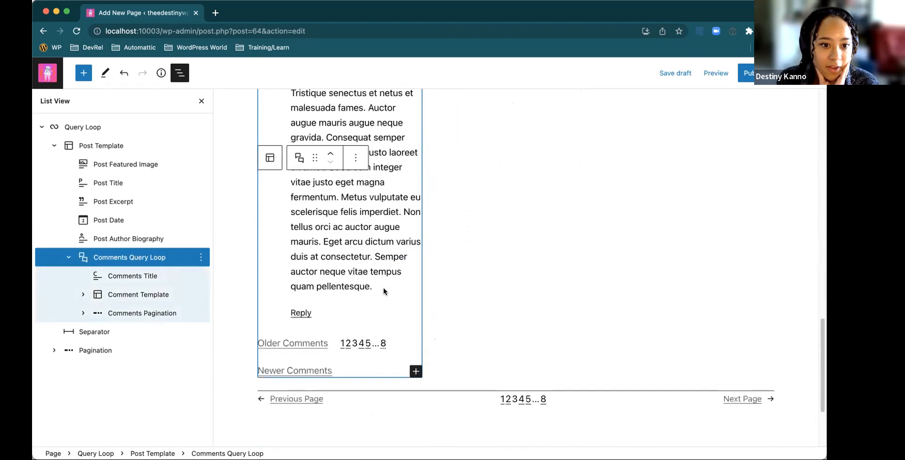
pyautogui.click(370, 210)
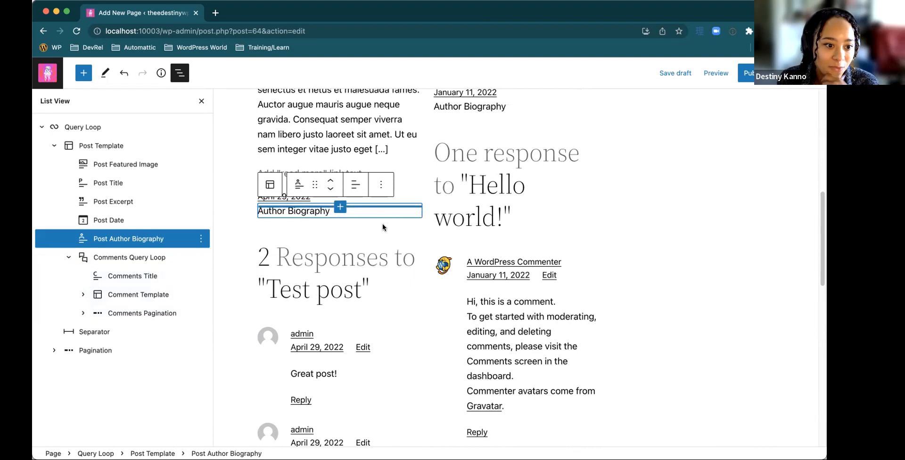
pyautogui.scroll(-1, 383, 227)
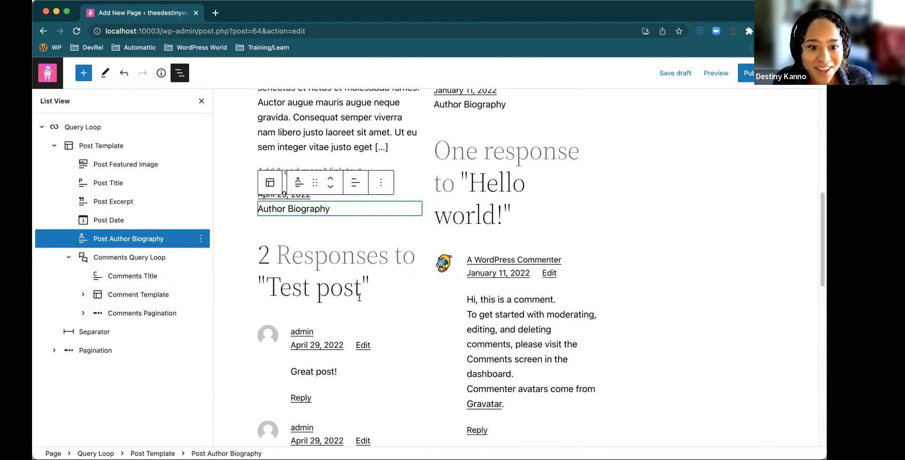
pyautogui.scroll(-5, 359, 297)
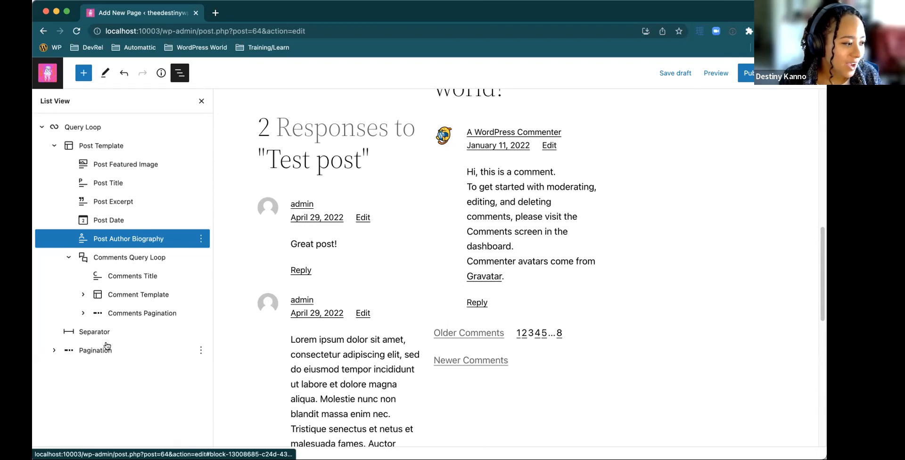
pyautogui.scroll(-10, 332, 348)
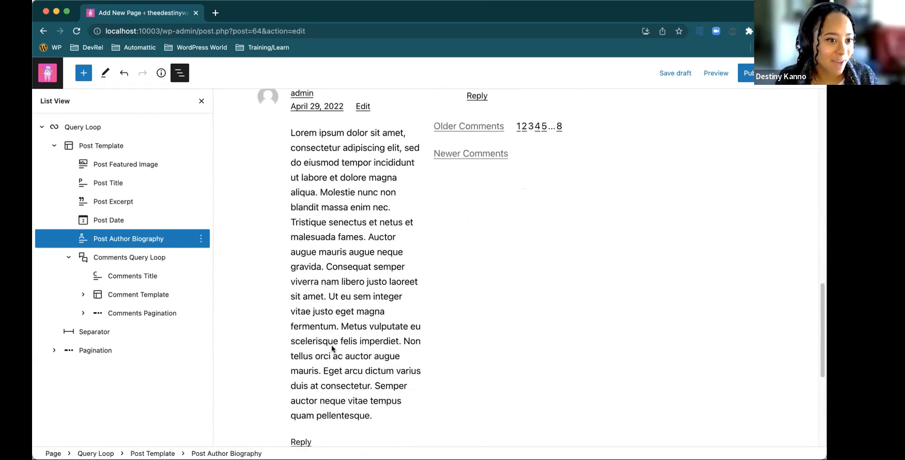
pyautogui.scroll(-1, 332, 349)
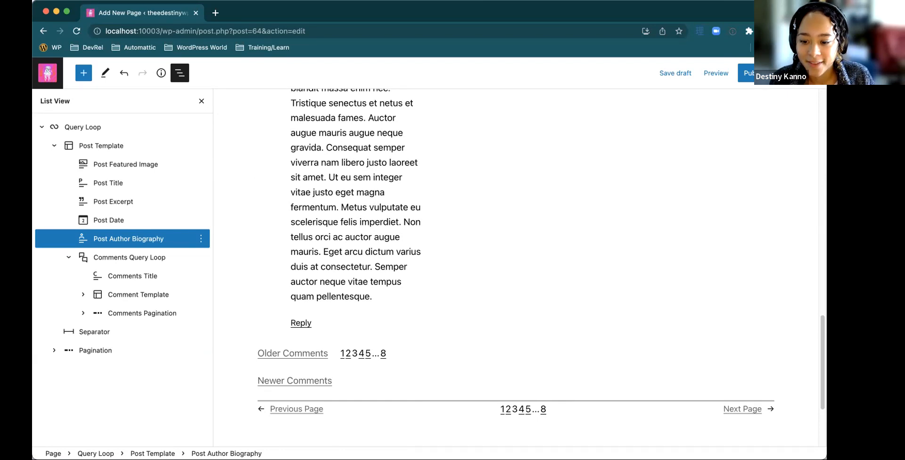
pyautogui.click(375, 252)
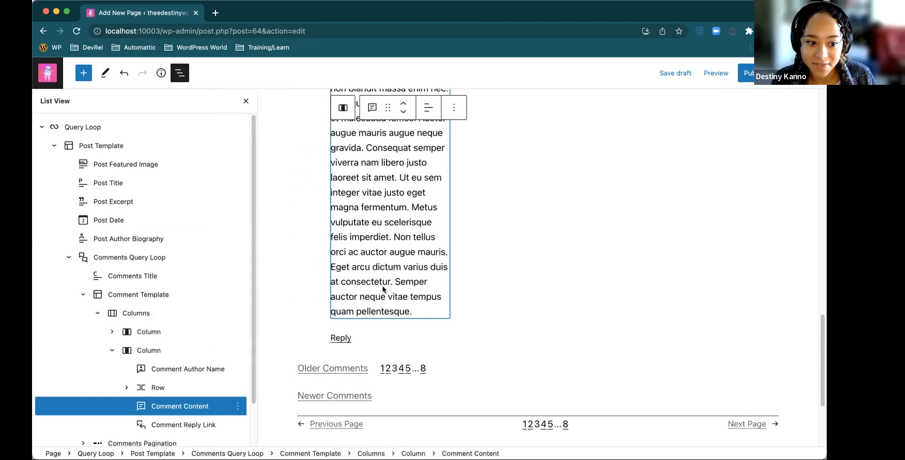
pyautogui.click(69, 257)
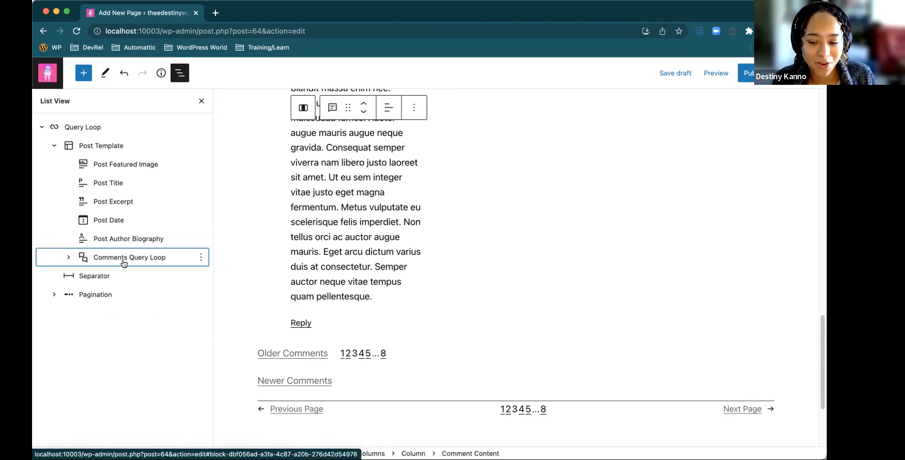
# Select the Post Template as the parent block of the Comments Query Loop
pyautogui.click(201, 258)
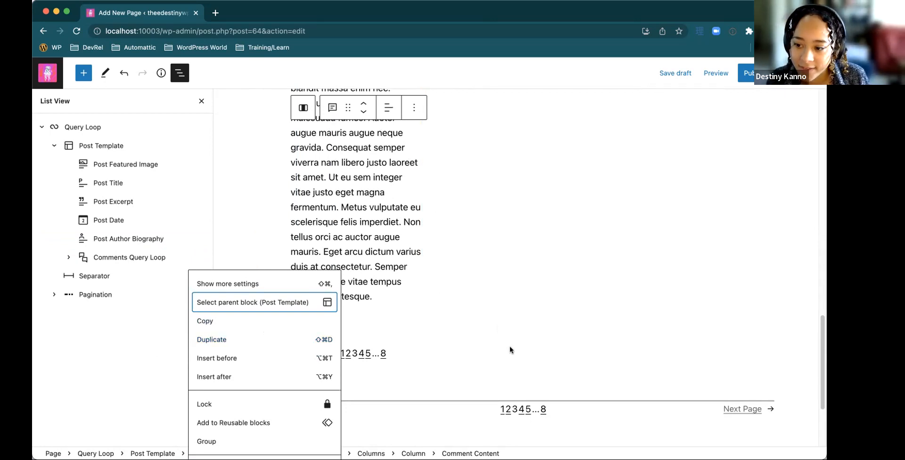
pyautogui.press('Return')
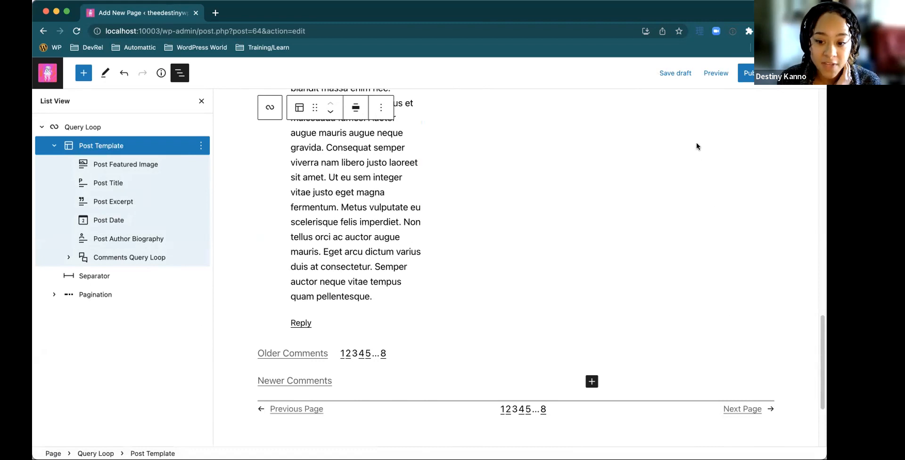
# Select the Post Date block under the "Test post" entry and show its block settings
pyautogui.scroll(5, 357, 297)
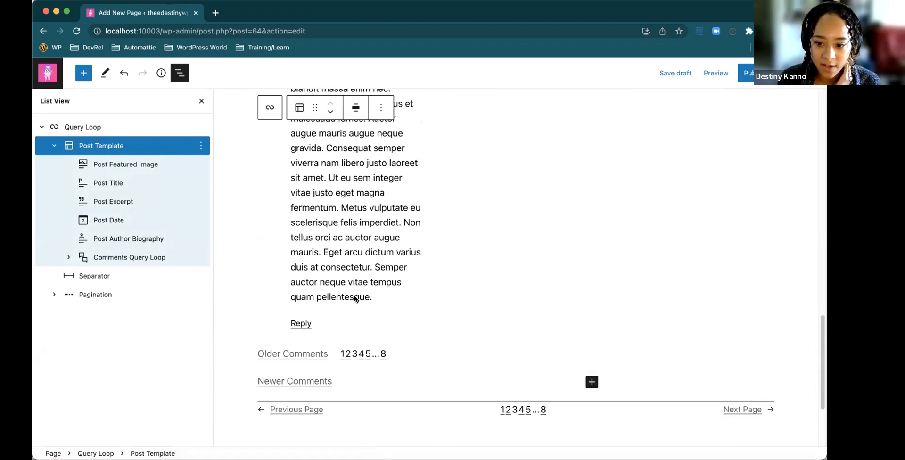
pyautogui.scroll(15, 354, 299)
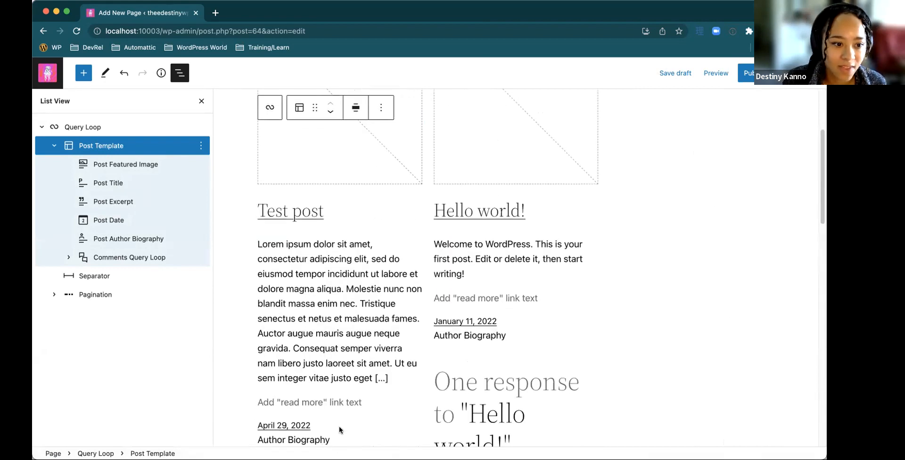
pyautogui.click(330, 425)
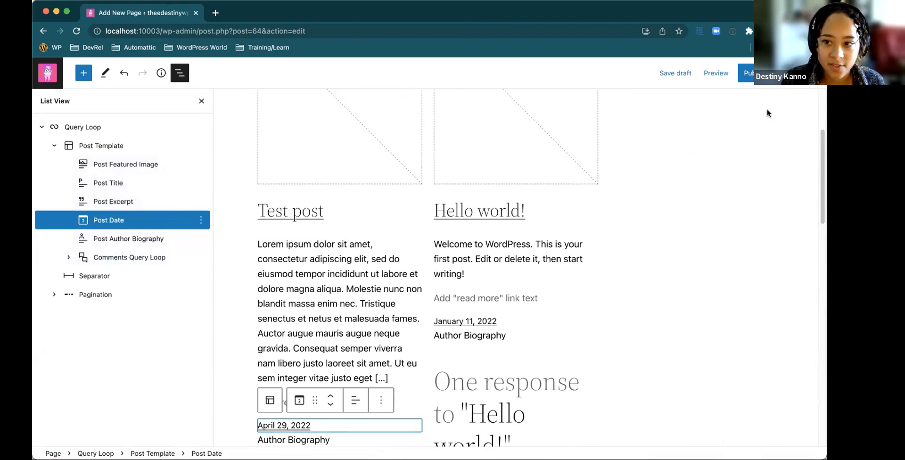
pyautogui.click(788, 73)
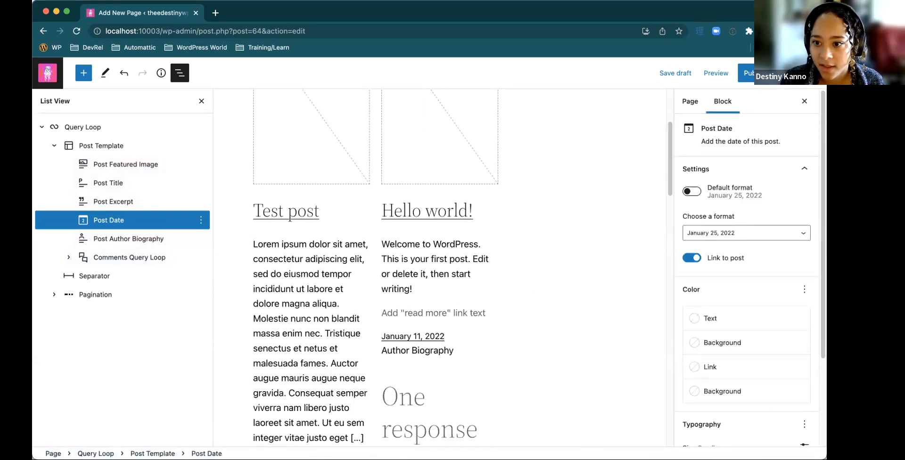
# Resize the browser window to make more of the Post Date block settings visible
pyautogui.click(731, 21)
pyautogui.click(822, 418)
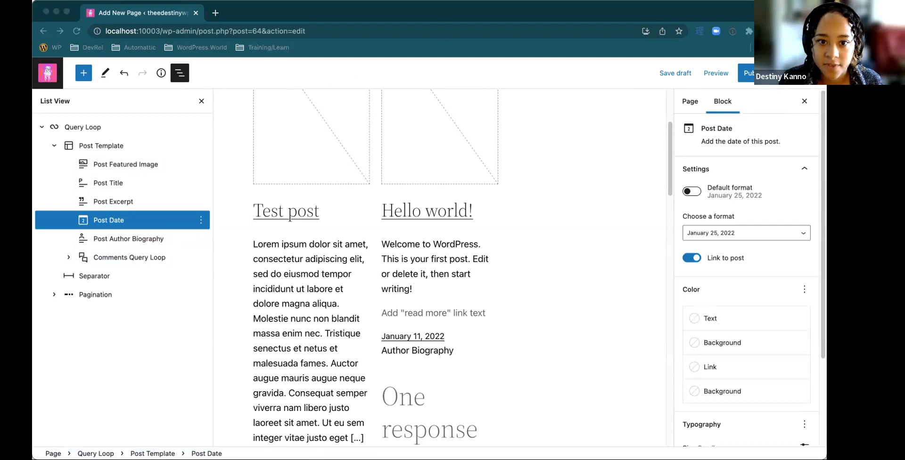
pyautogui.moveTo(825, 458); pyautogui.dragTo(879, 459)
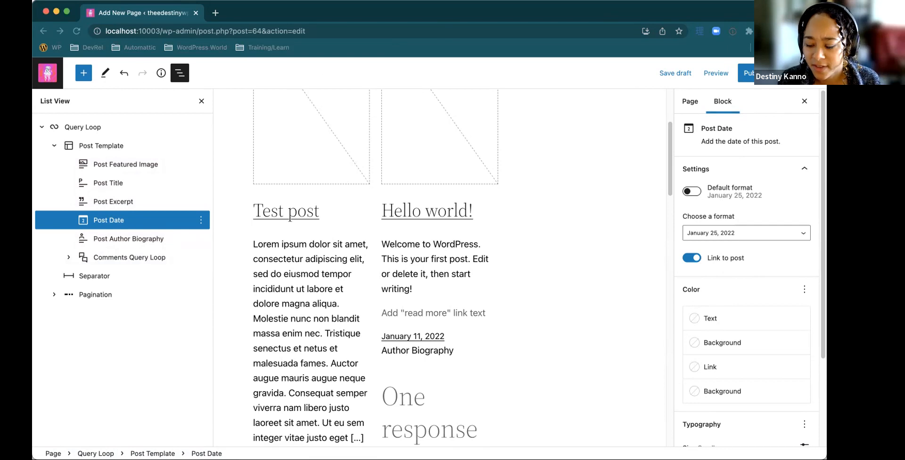
# Review the Post Date block's format, color and typography options, and expand its Advanced settings with the CSS class fields
pyautogui.scroll(-3, 729, 366)
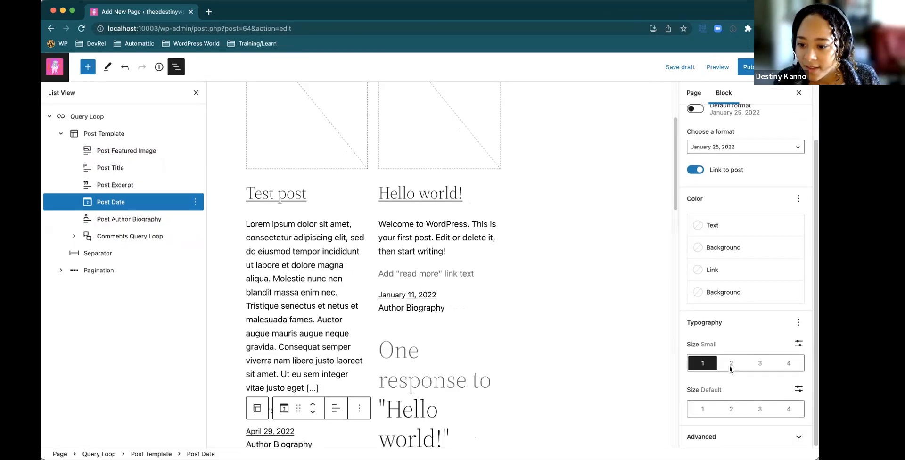
pyautogui.click(762, 439)
pyautogui.scroll(5, 780, 395)
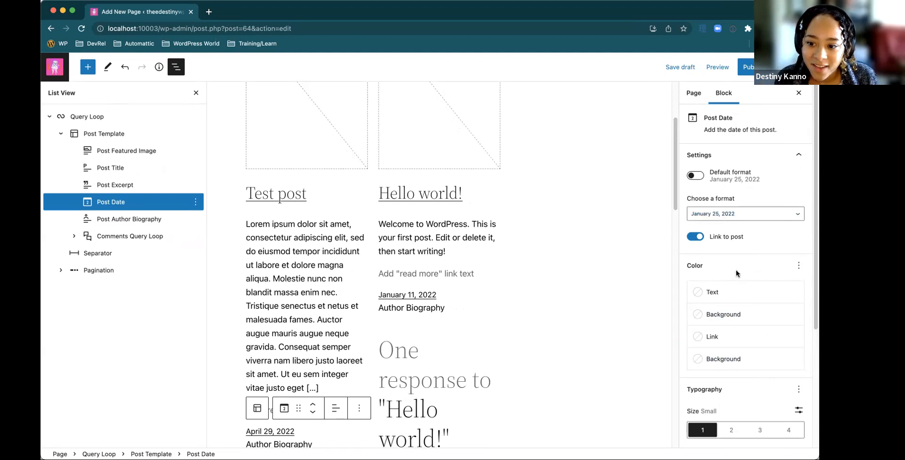
pyautogui.scroll(-4, 736, 269)
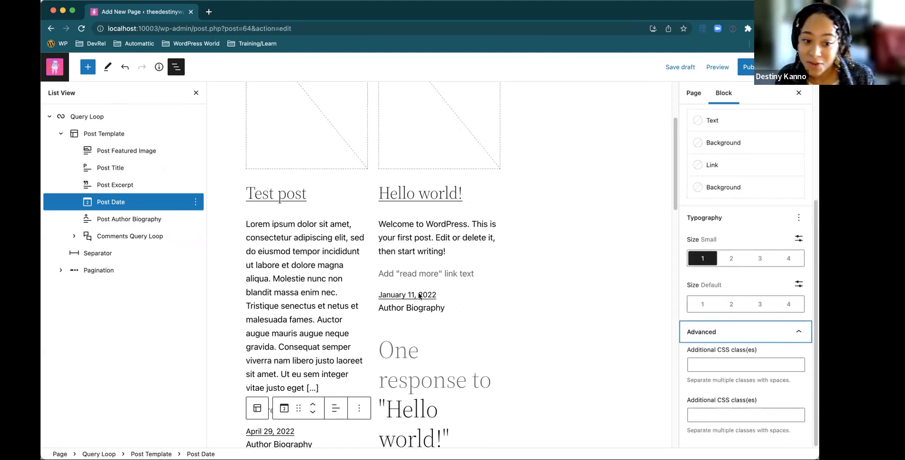
pyautogui.scroll(5, 716, 308)
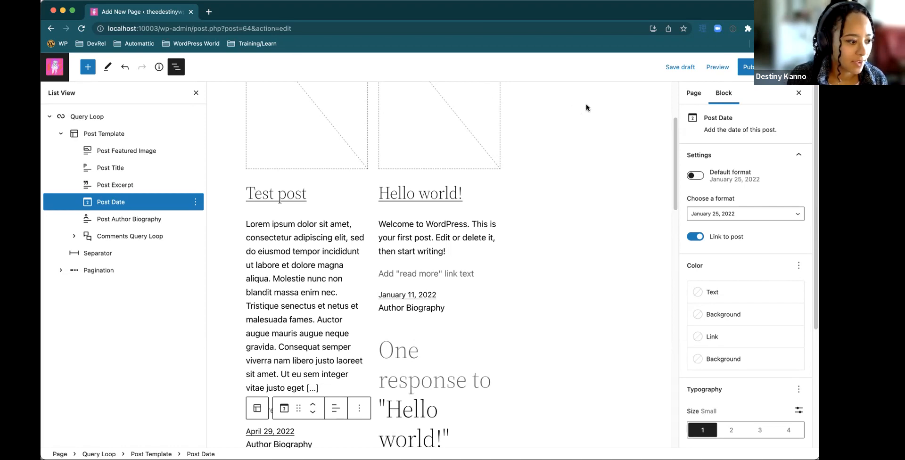
# Examine the comment and page pagination at the end of the Query Loop and deselect the Post Date block
pyautogui.scroll(-15, 291, 235)
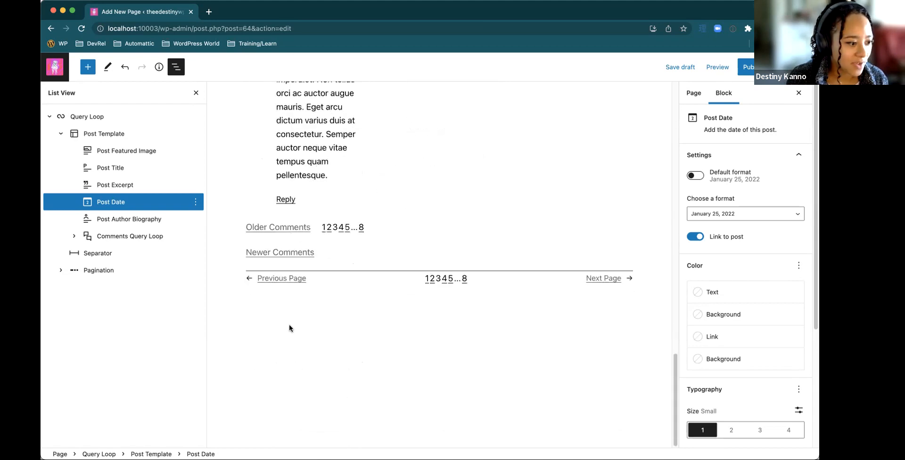
pyautogui.scroll(1, 424, 308)
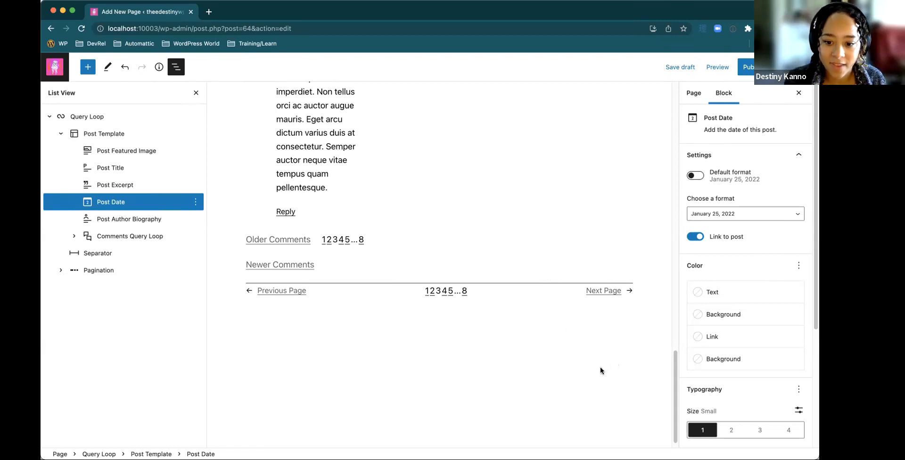
pyautogui.scroll(-1, 344, 383)
pyautogui.click(588, 277)
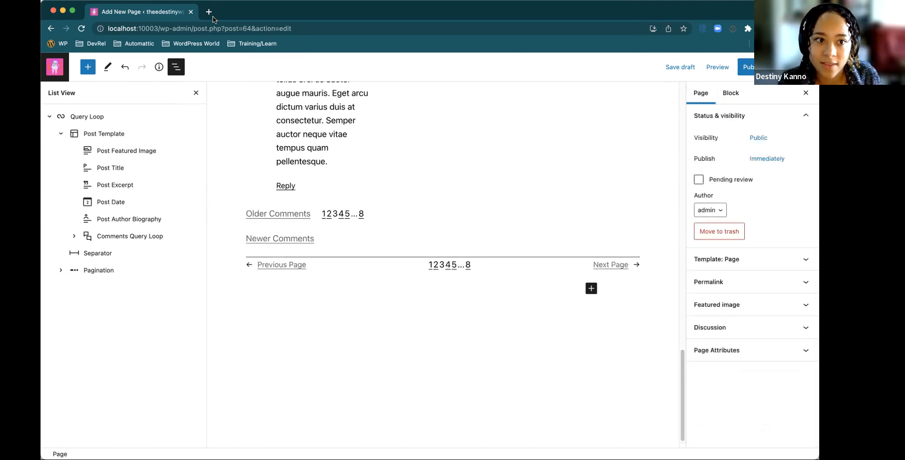
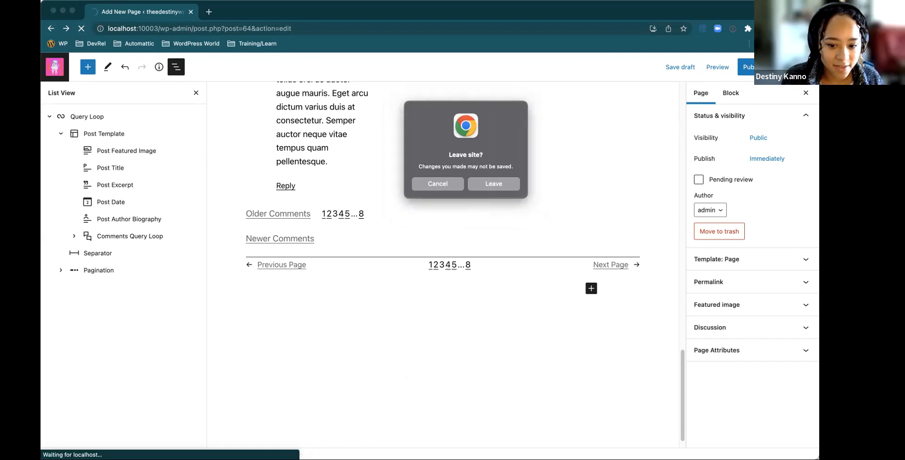
# Close the leave-site confirmation dialog, leaving the page editor for the Pages list
pyautogui.click(539, 98)
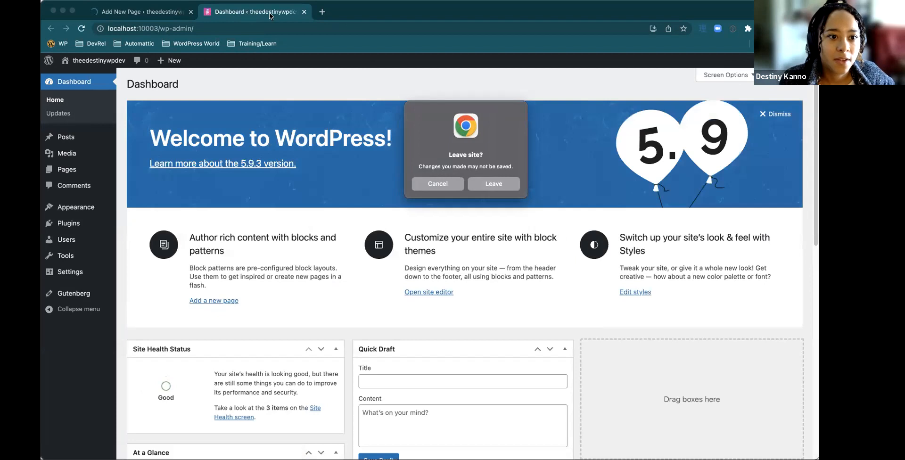
pyautogui.click(256, 9)
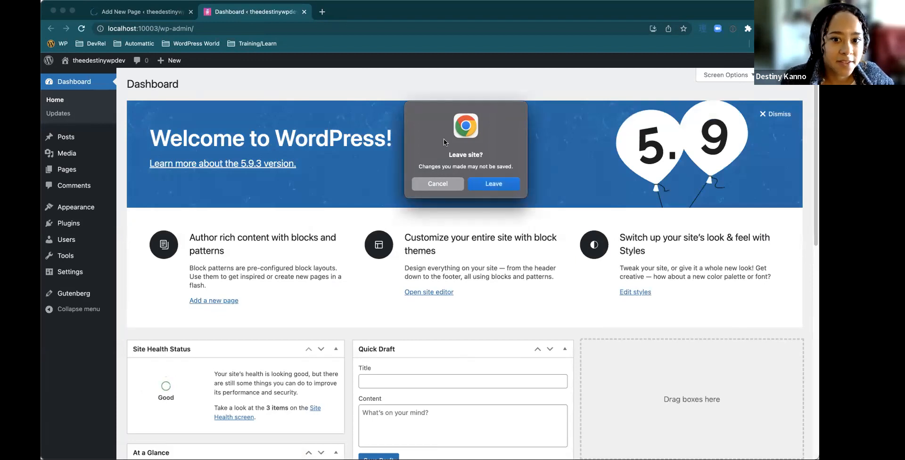
pyautogui.moveTo(521, 123); pyautogui.dragTo(598, 136)
pyautogui.click(529, 203)
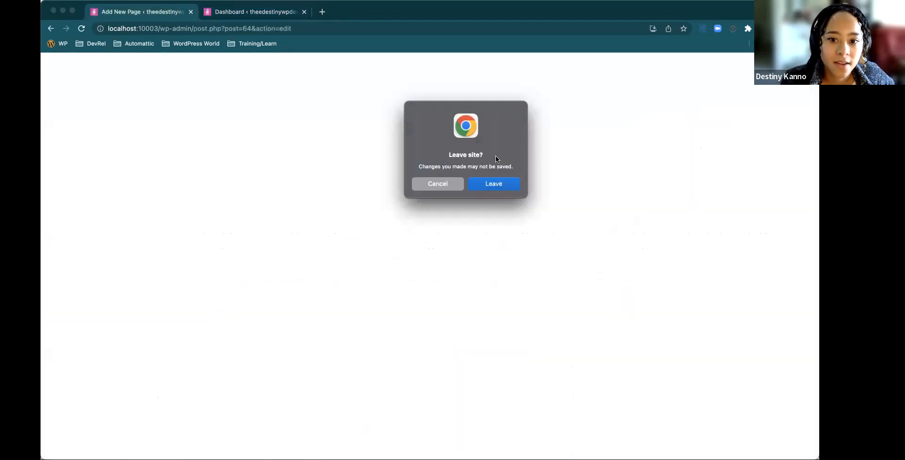
pyautogui.moveTo(496, 108); pyautogui.dragTo(563, 134)
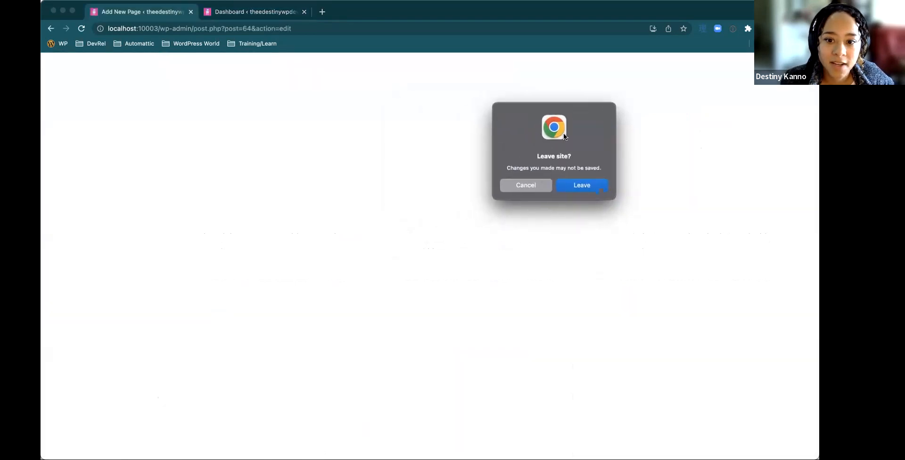
pyautogui.click(519, 186)
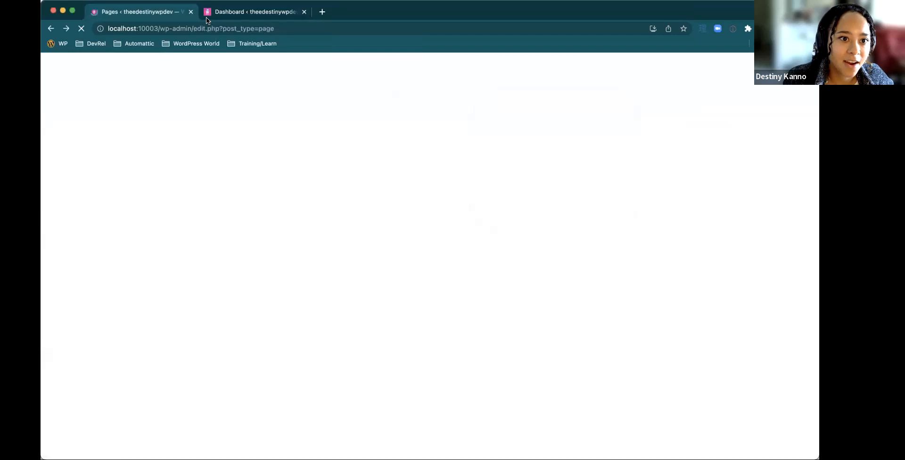
# Switch to the open Dashboard and show the Export tool for the site's content
pyautogui.click(206, 17)
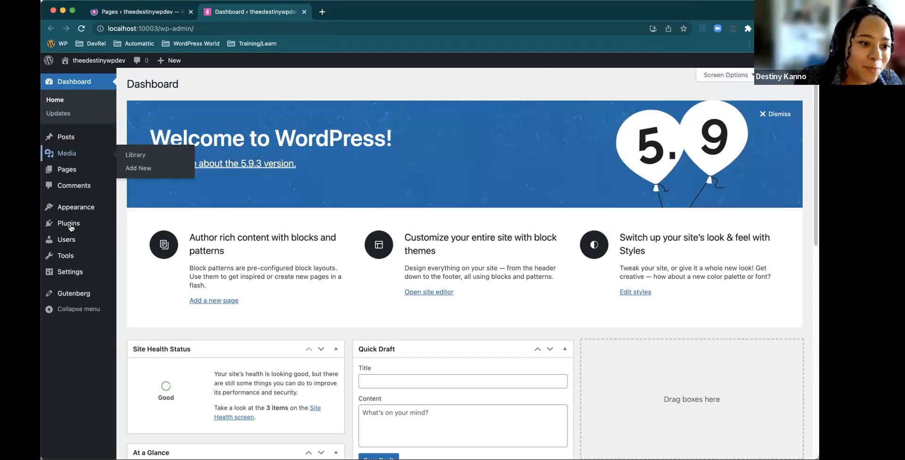
pyautogui.moveTo(71, 257)
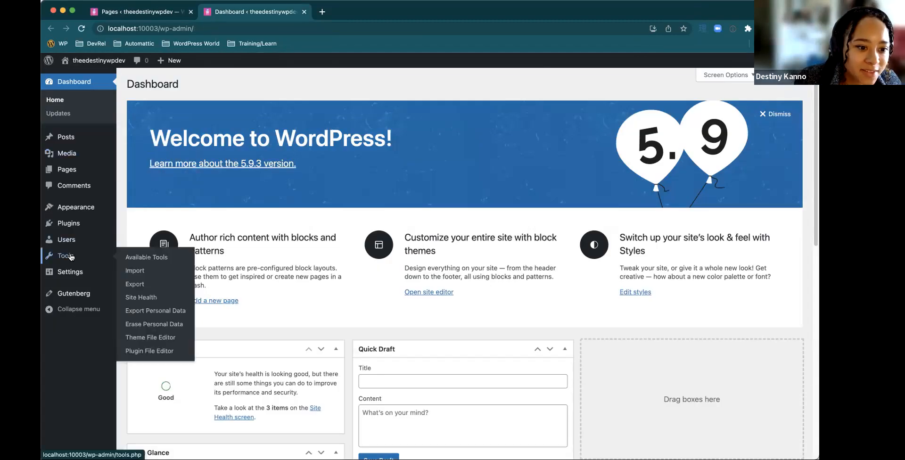
pyautogui.click(147, 285)
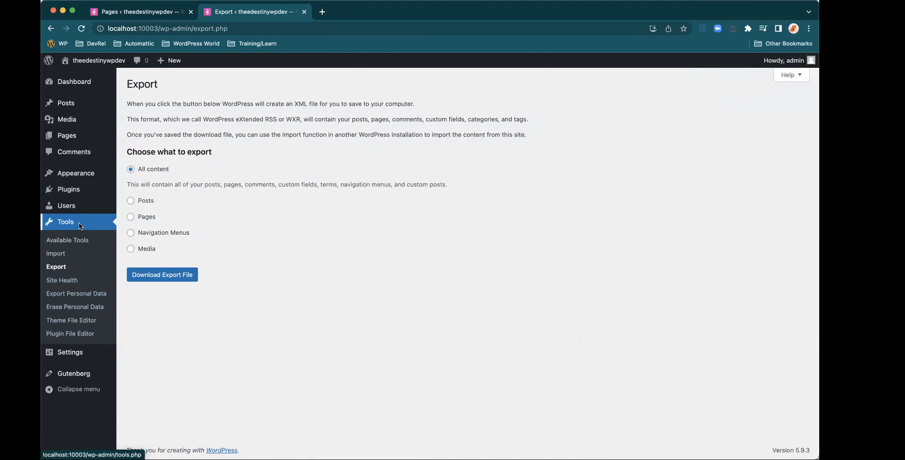
# Open the beta site editor and show its navigation with Site, Templates and Template Parts
pyautogui.moveTo(74, 177)
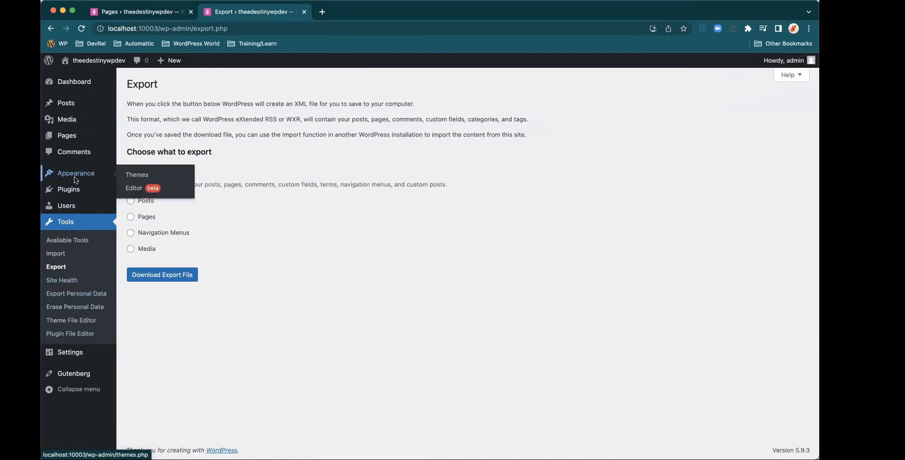
pyautogui.click(130, 189)
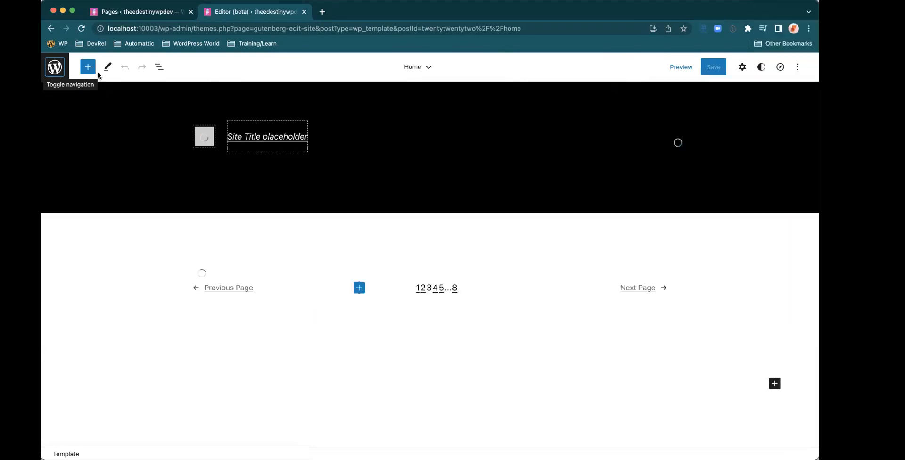
pyautogui.click(53, 69)
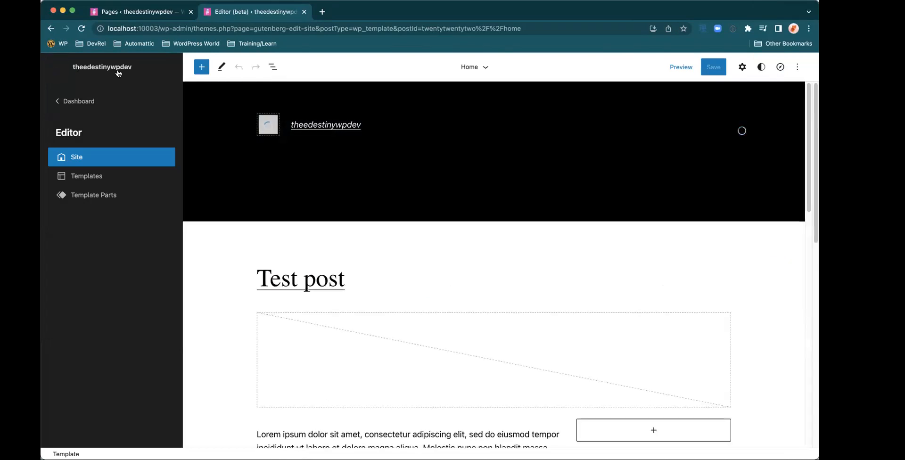
# Show the site editor's options including the theme Export tool, and switch to the "Breaking down the 6.0 features (1/2)" presentation slide
pyautogui.click(797, 67)
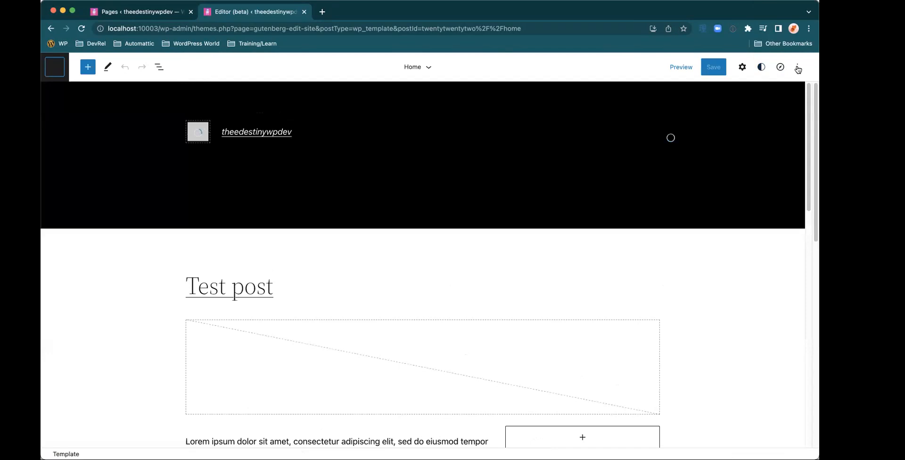
pyautogui.click(797, 67)
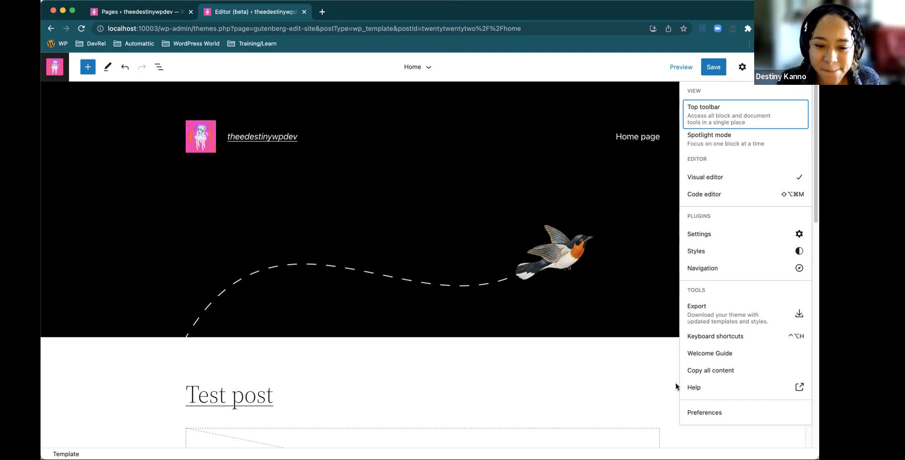
pyautogui.hotkey('ctrl', 'Right')
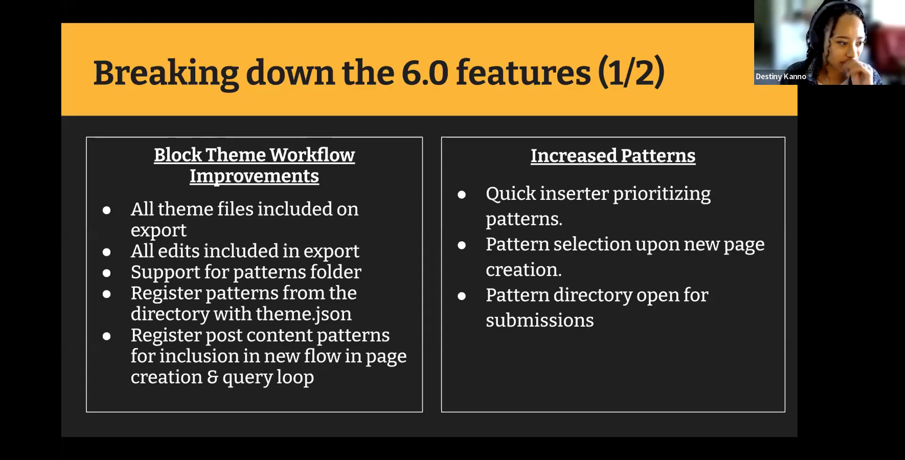
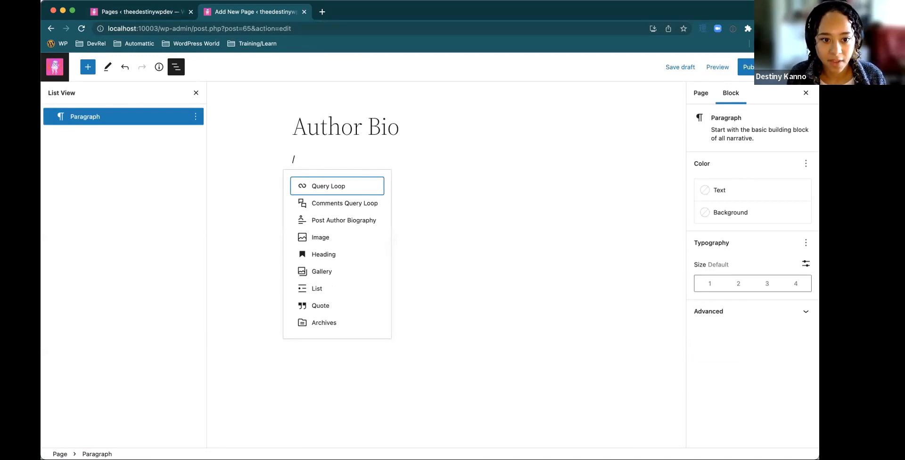
pyautogui.write('medi')
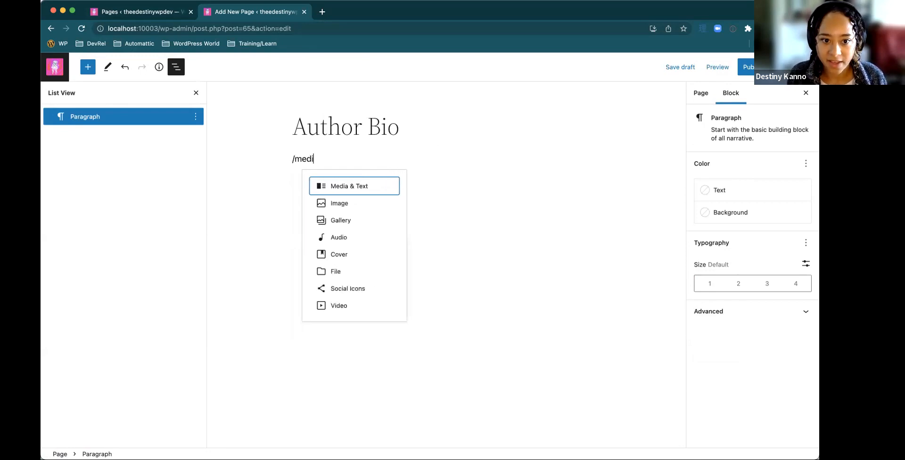
pyautogui.press('BackSpace')
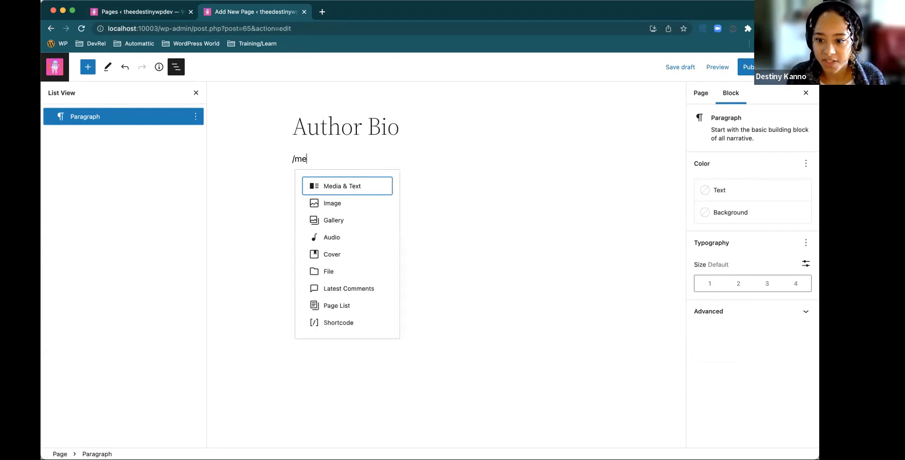
pyautogui.press('BackSpace')
pyautogui.press('BackSpace')
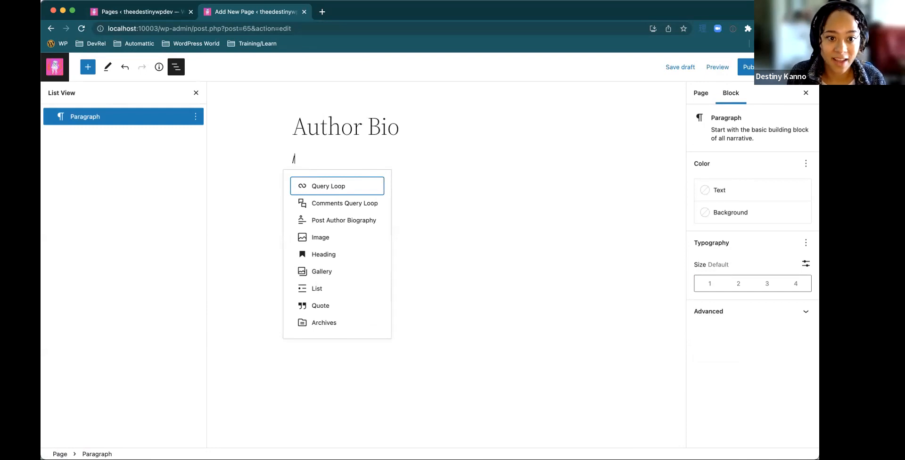
# Insert a Columns block under the Author Bio title using the 50 / 50 variation
pyautogui.write('colu')
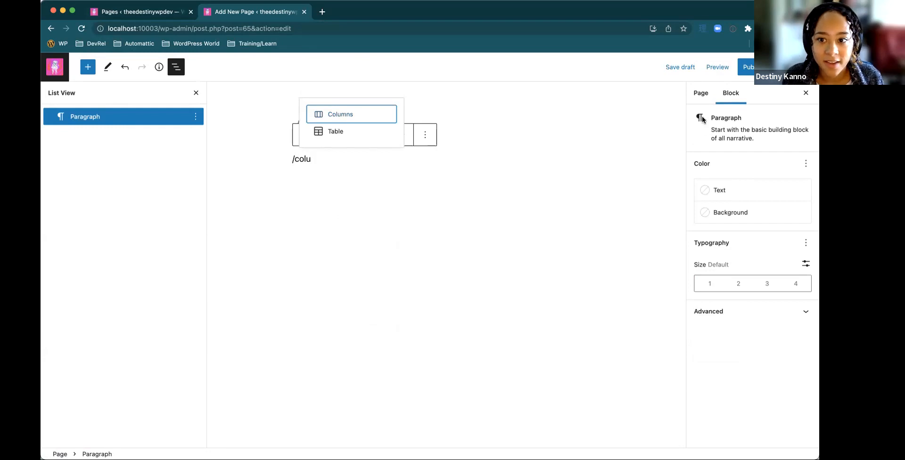
pyautogui.press('Return')
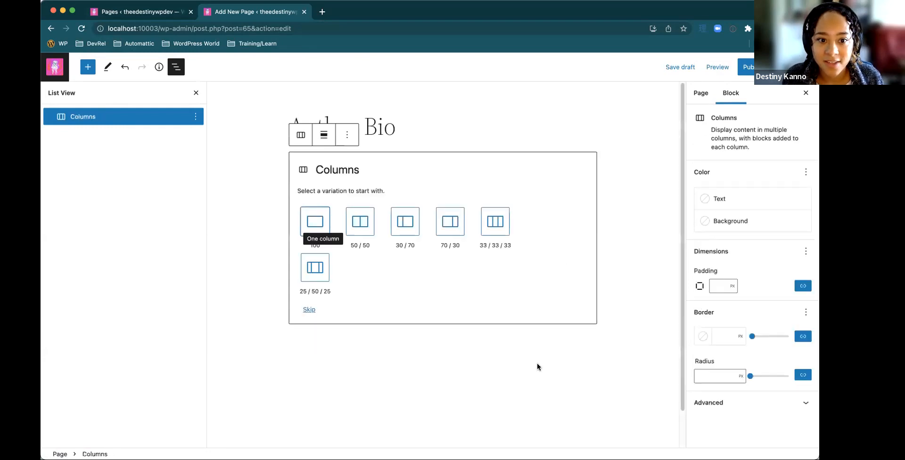
pyautogui.click(357, 230)
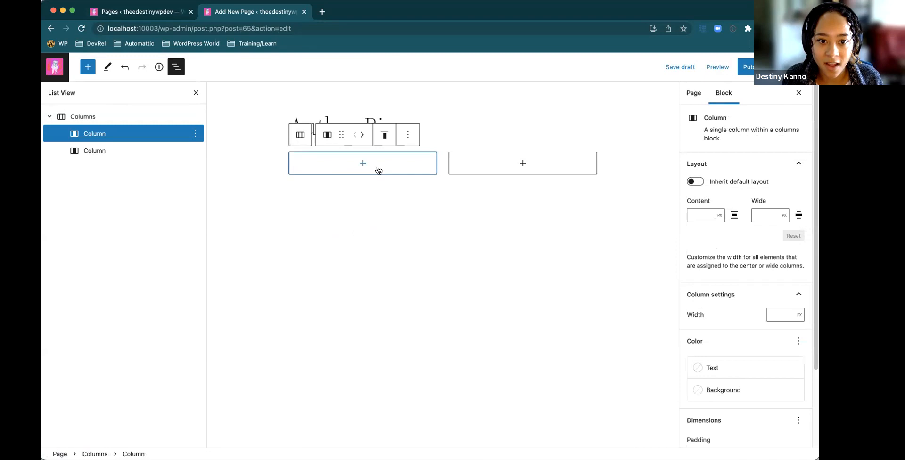
# Add an Image block to the first column with Image-from-iOS.png from the Media Library
pyautogui.click(362, 163)
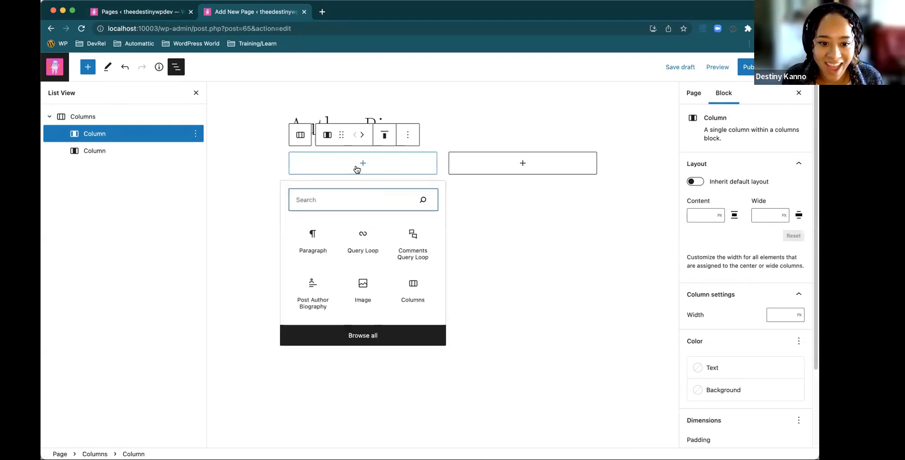
pyautogui.click(362, 296)
pyautogui.click(324, 210)
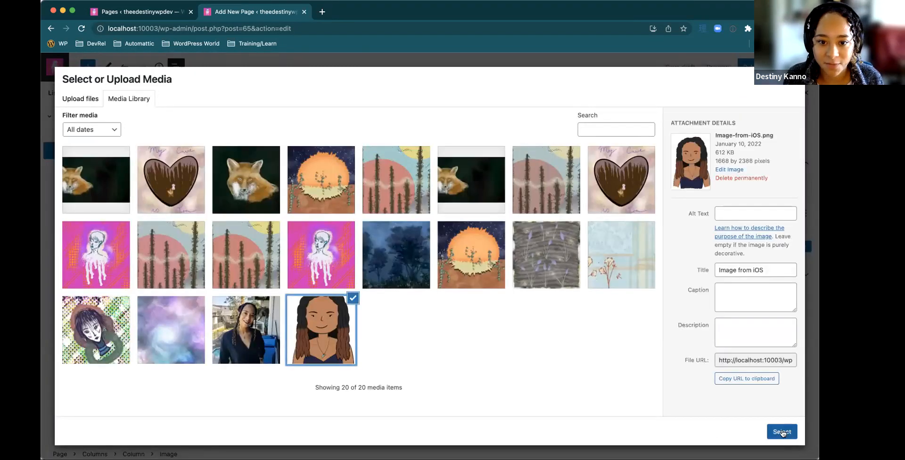
pyautogui.click(782, 432)
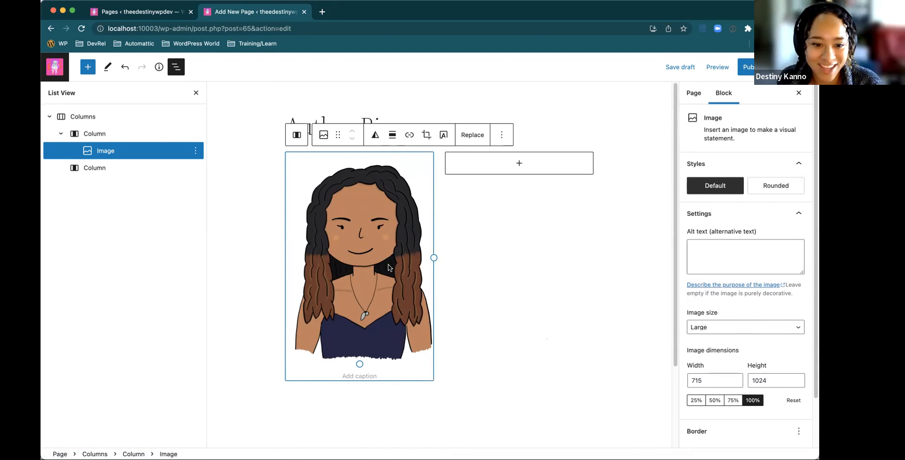
# Apply the Rounded style to the portrait image and scale it down to about 261 by 374 pixels
pyautogui.click(764, 185)
pyautogui.moveTo(359, 364); pyautogui.dragTo(349, 328)
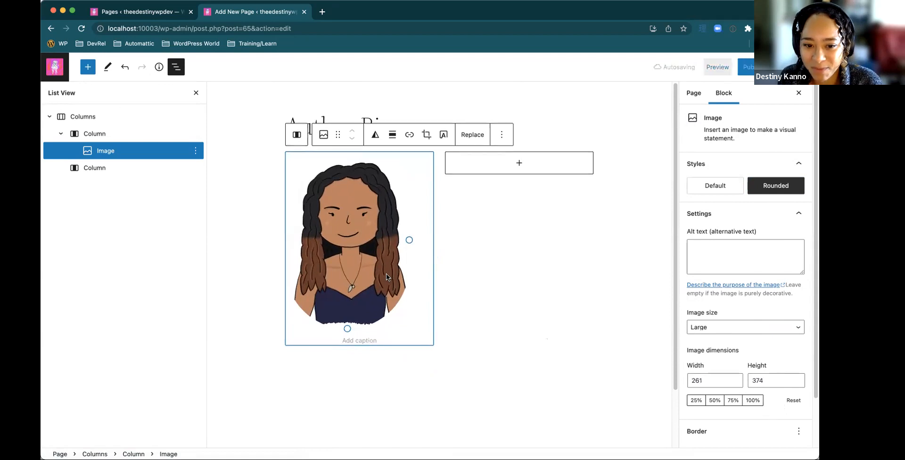
# Return the portrait image to the Default style and set its border radius to 100 px
pyautogui.scroll(-3, 746, 268)
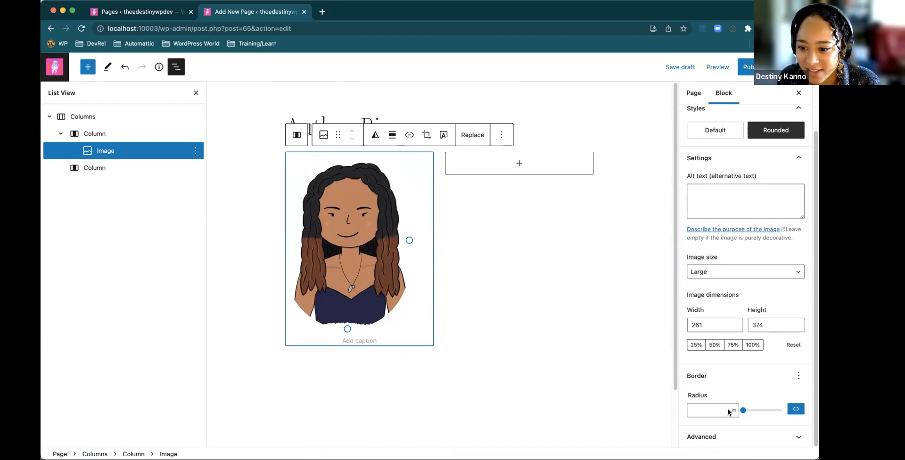
pyautogui.moveTo(743, 410); pyautogui.dragTo(761, 409)
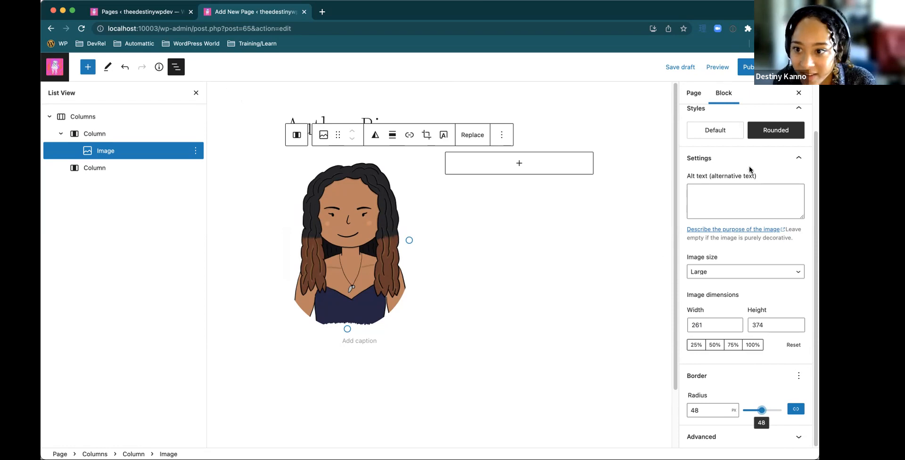
pyautogui.click(725, 130)
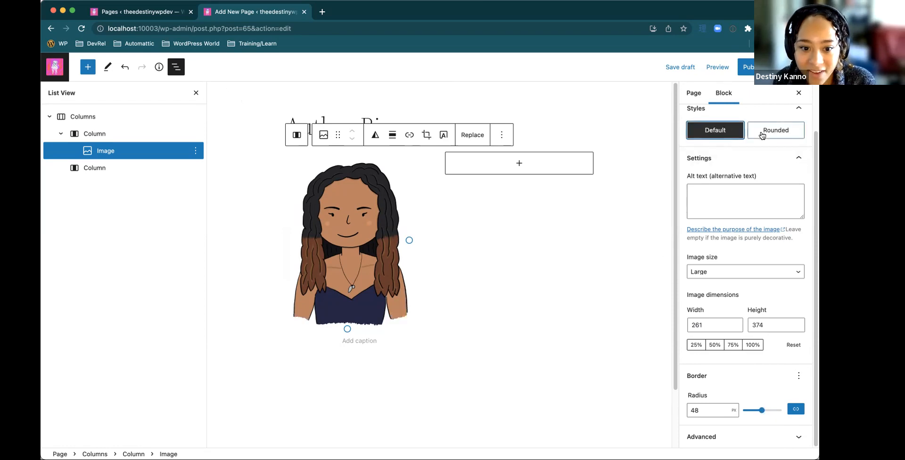
pyautogui.click(764, 132)
pyautogui.click(724, 133)
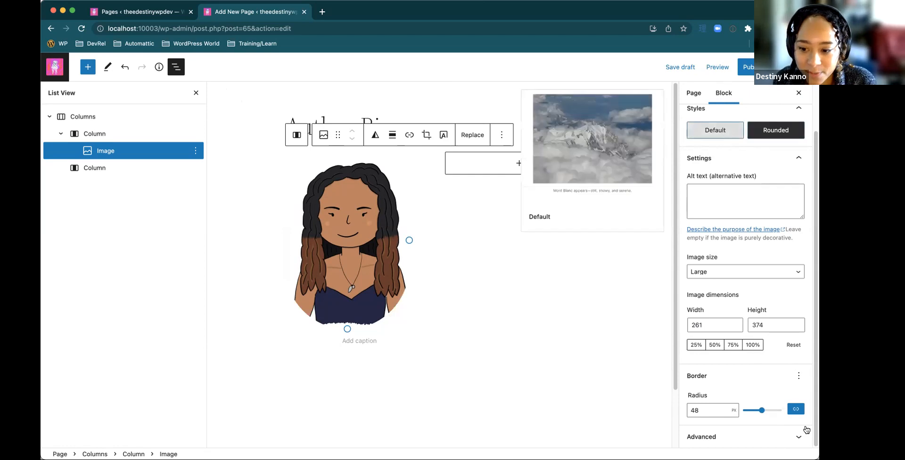
pyautogui.moveTo(761, 410); pyautogui.dragTo(787, 413)
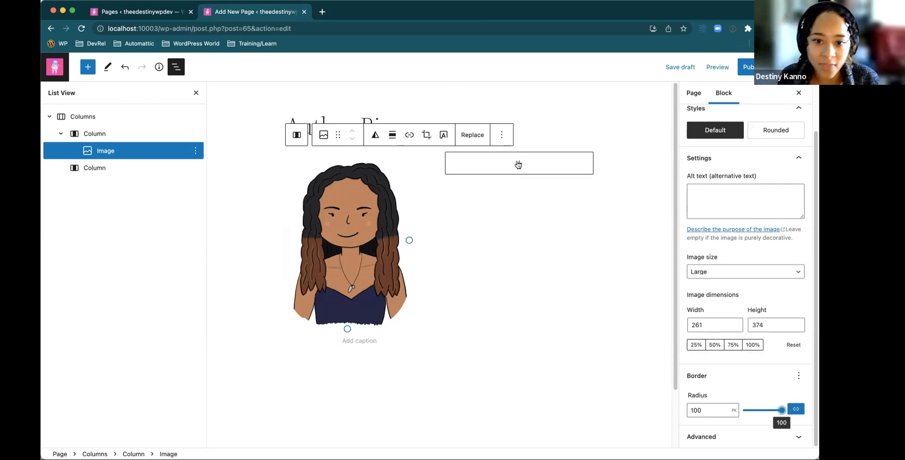
# Add a paragraph to the second column with the author's first name followed by "is here with some great folks talking about 6.0"
pyautogui.click(518, 164)
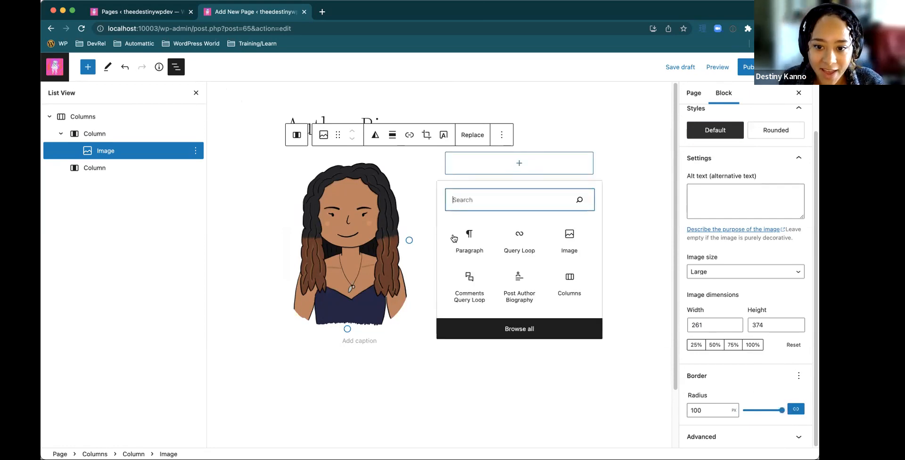
pyautogui.click(454, 238)
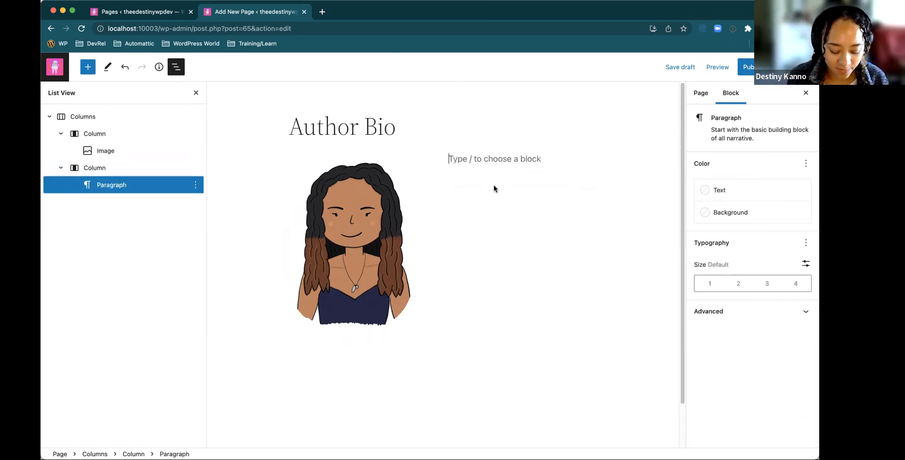
pyautogui.write('Destiny is here with so')
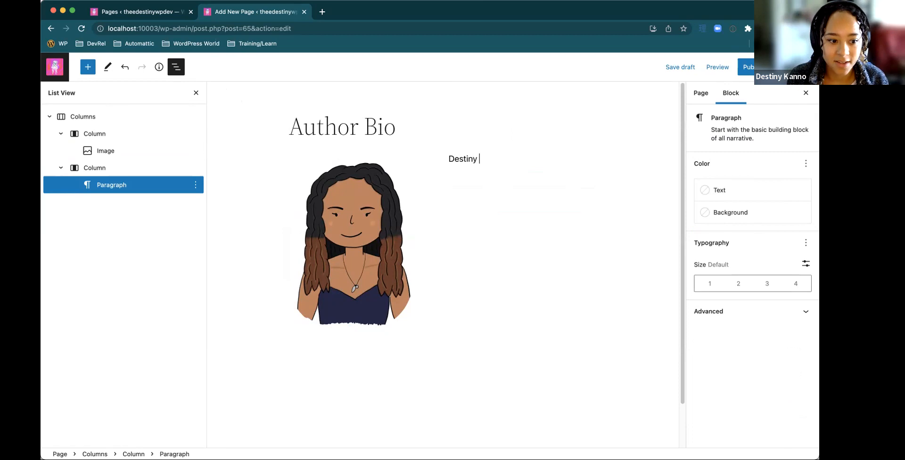
pyautogui.write('me gre')
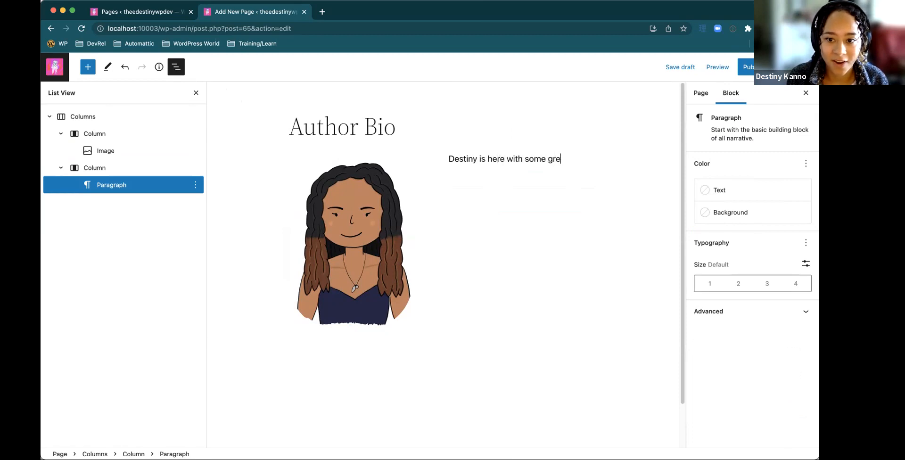
pyautogui.write('at folks talking about')
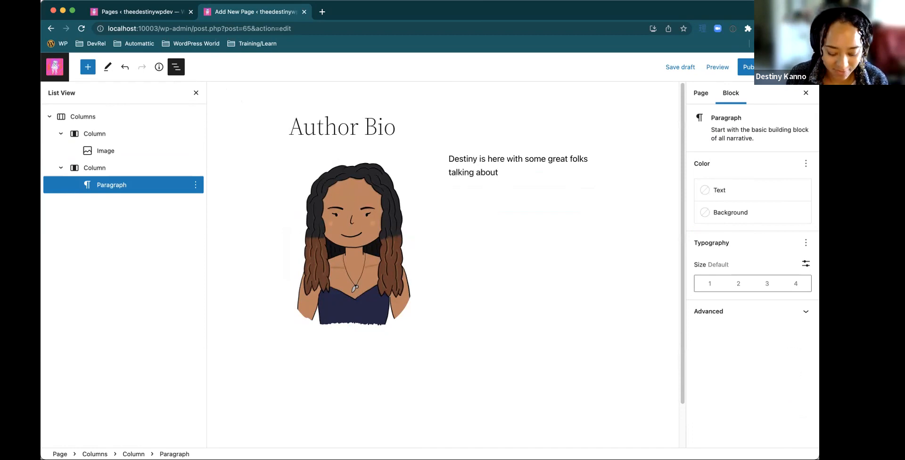
pyautogui.write(' 6.0')
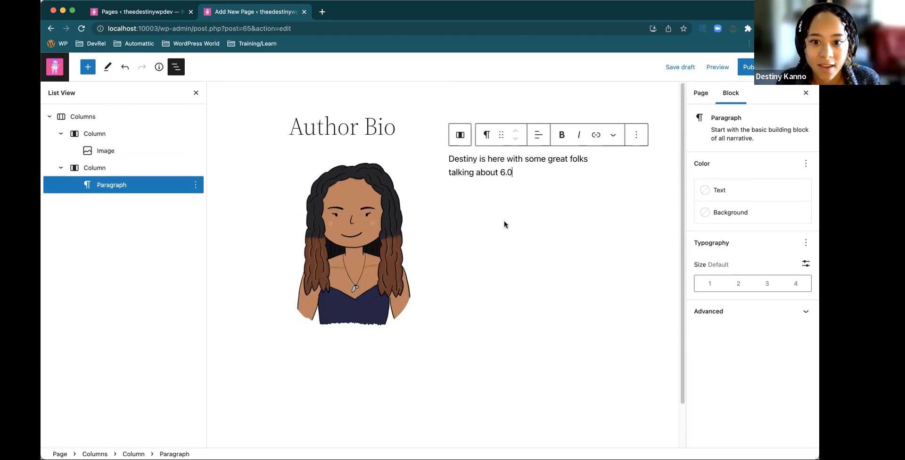
# Insert a Buttons block below the bio paragraph in the second column
pyautogui.click(499, 271)
pyautogui.click(400, 273)
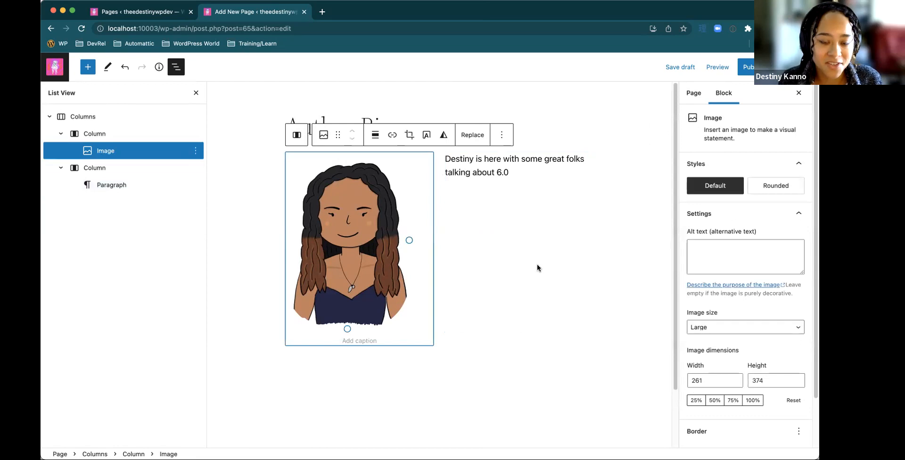
pyautogui.click(526, 268)
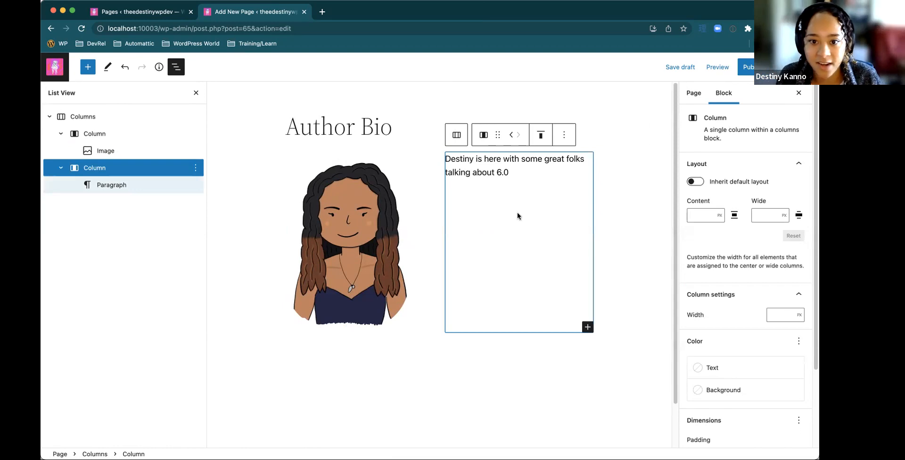
pyautogui.click(512, 177)
pyautogui.press('Return')
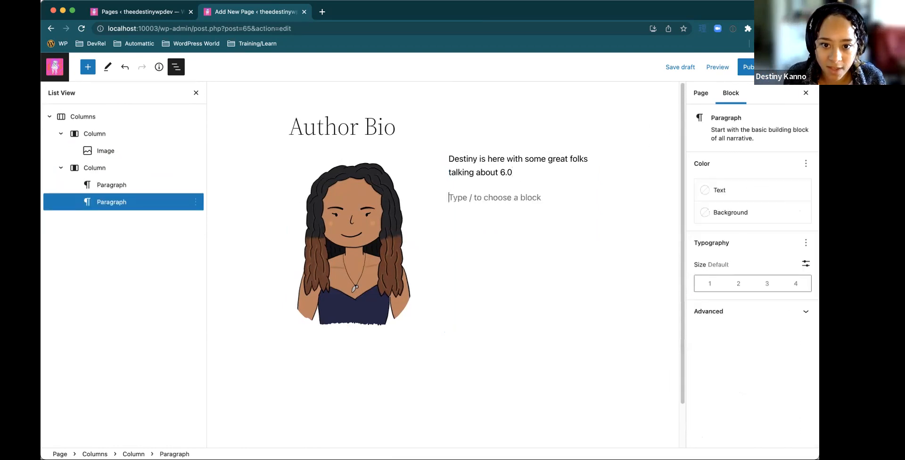
pyautogui.write('/')
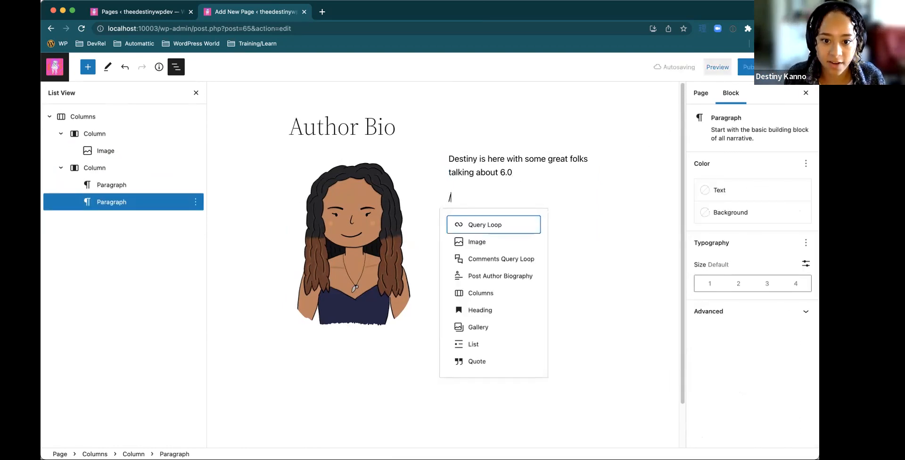
pyautogui.write('butt')
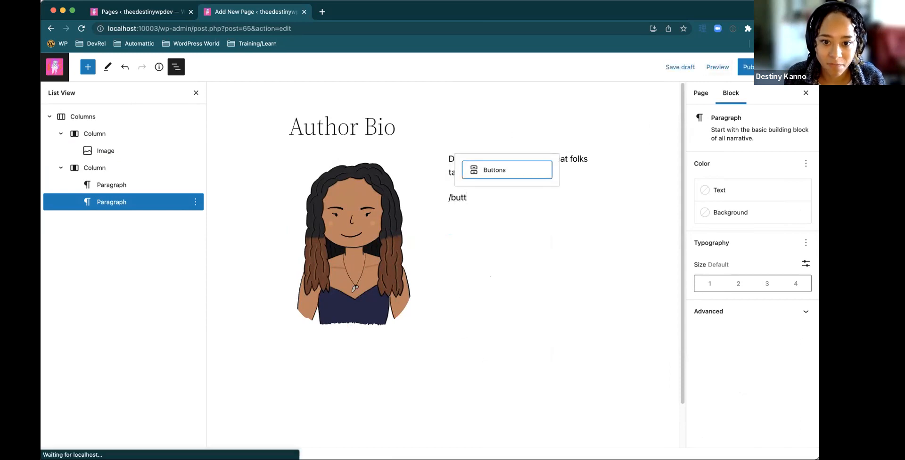
pyautogui.press('Return')
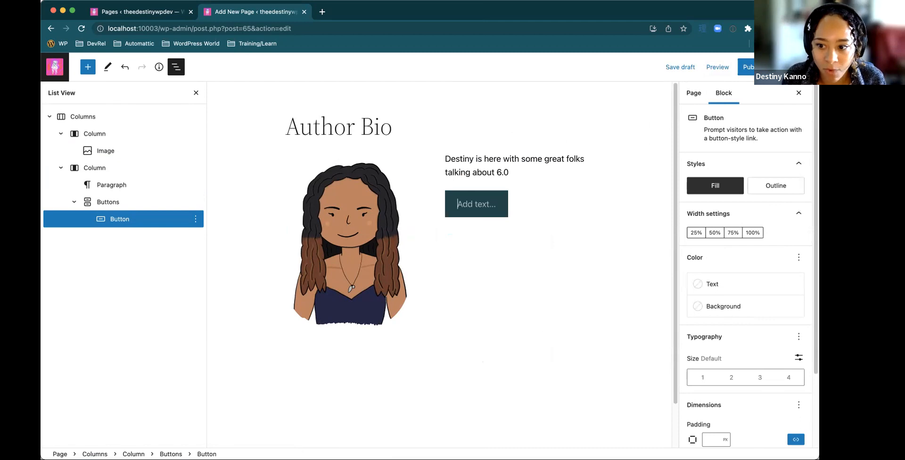
# Label the button "Contact me" and try the Outline style before restoring the Fill style
pyautogui.scroll(-3, 728, 235)
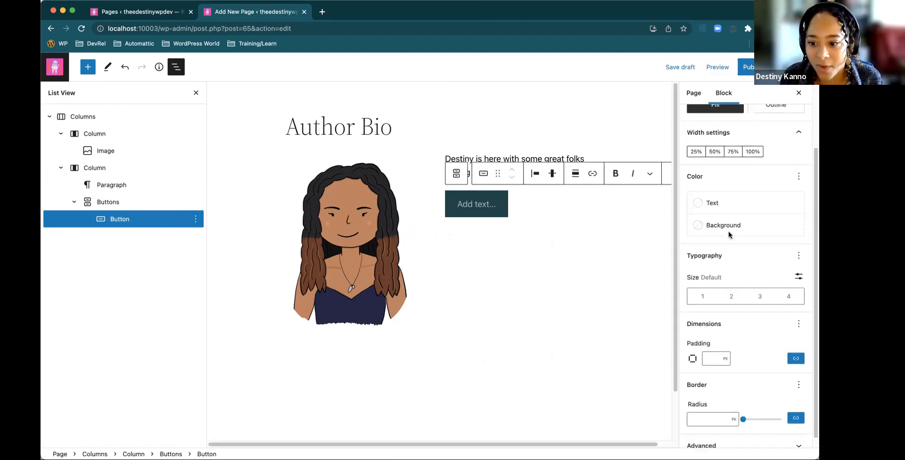
pyautogui.scroll(3, 729, 235)
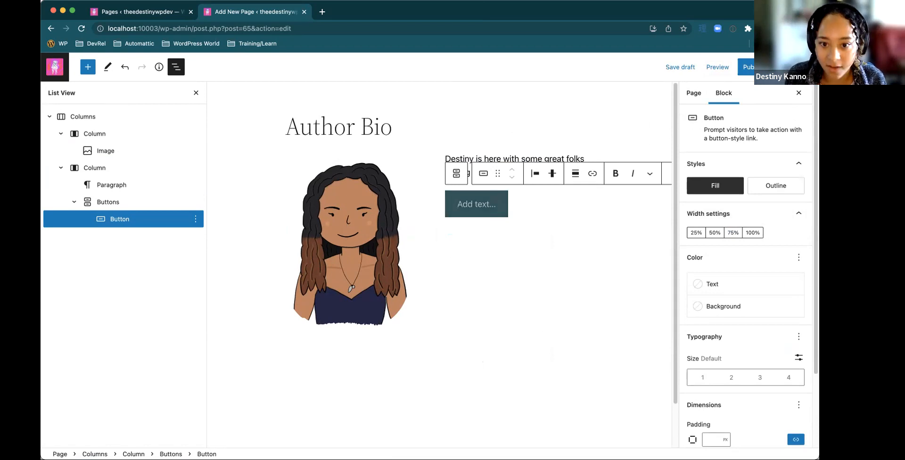
pyautogui.write('Contact me')
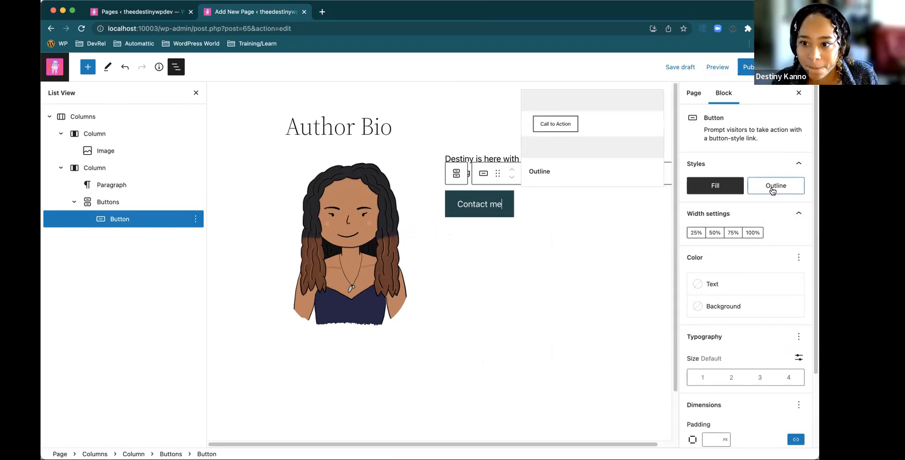
pyautogui.click(771, 190)
pyautogui.click(715, 187)
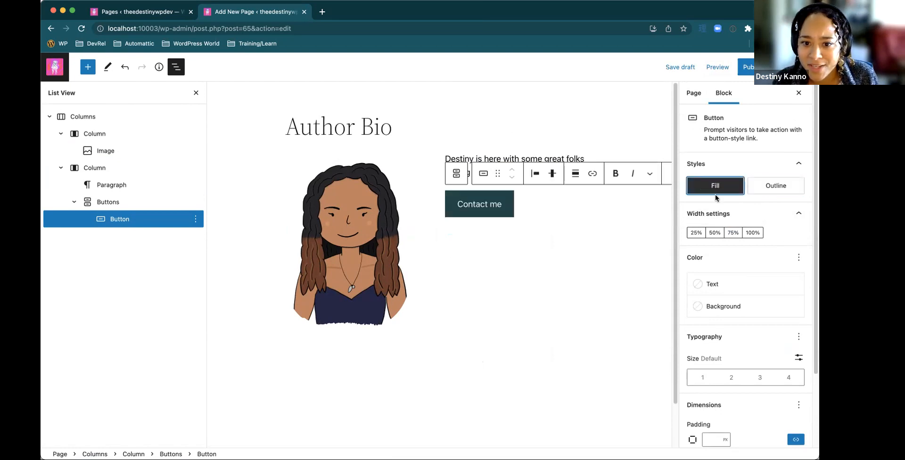
# Center-align the "Contact me" button within the second column and deselect the blocks
pyautogui.scroll(-1, 789, 230)
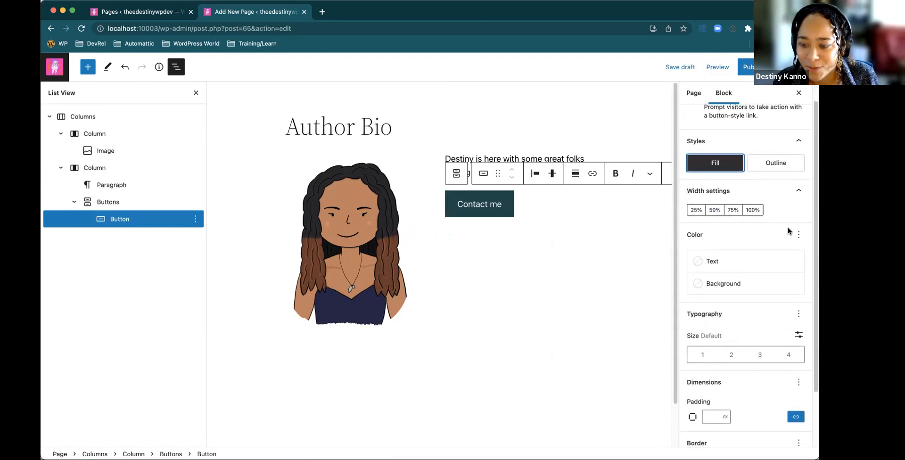
pyautogui.scroll(-1, 789, 231)
pyautogui.scroll(-1, 778, 255)
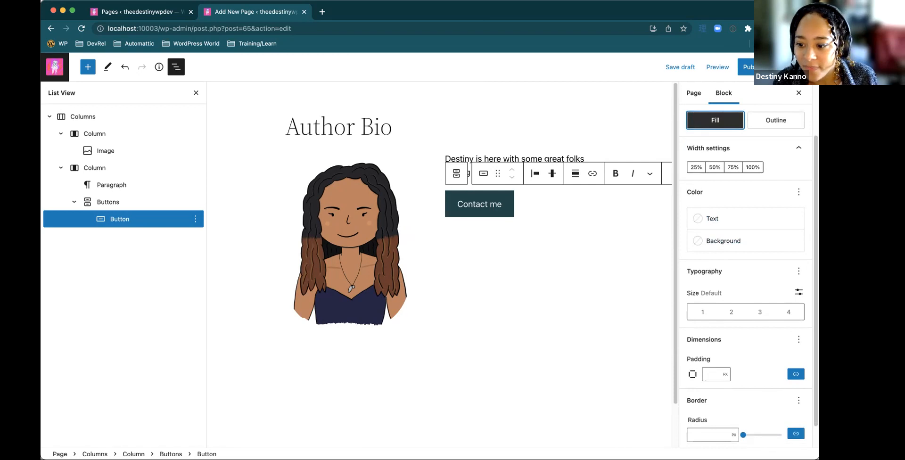
pyautogui.moveTo(818, 458); pyautogui.dragTo(859, 459)
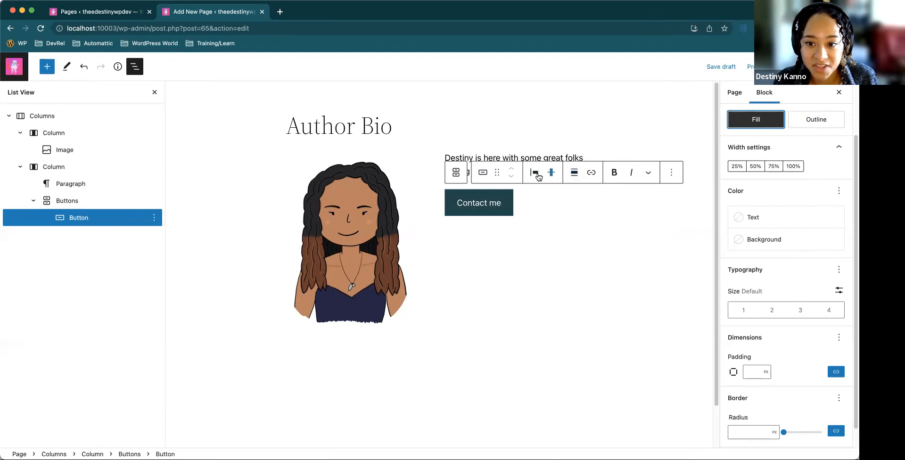
pyautogui.click(574, 174)
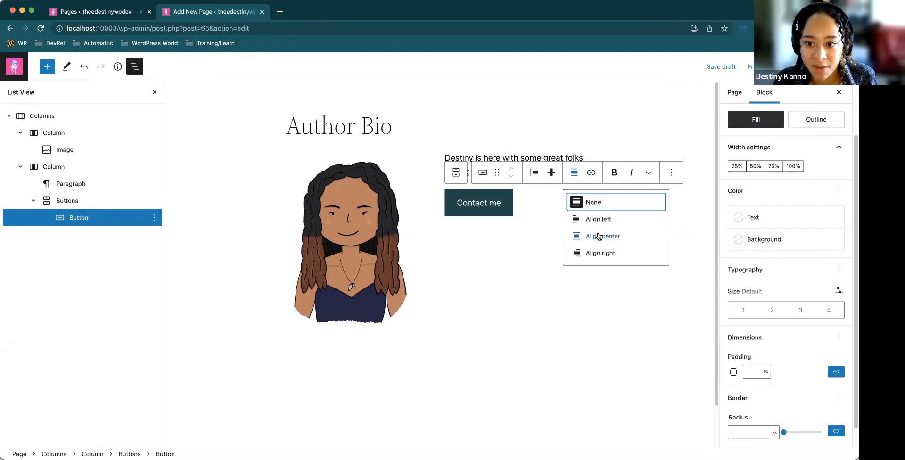
pyautogui.click(596, 237)
pyautogui.click(535, 244)
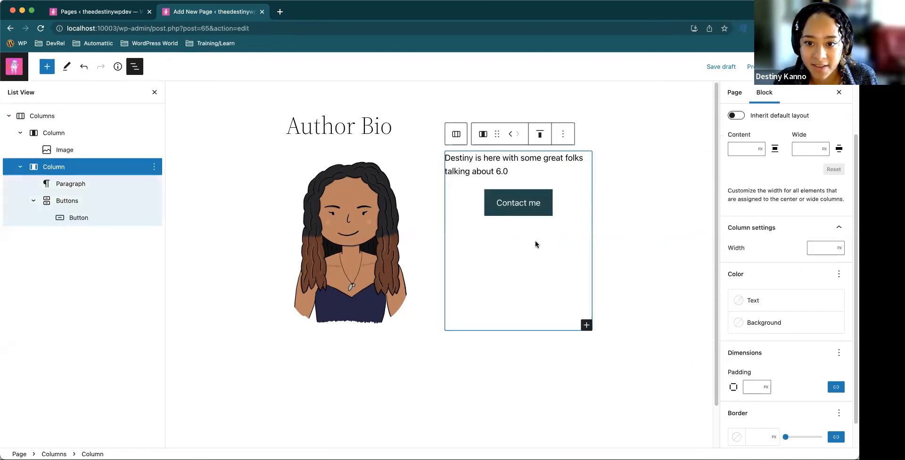
pyautogui.click(643, 229)
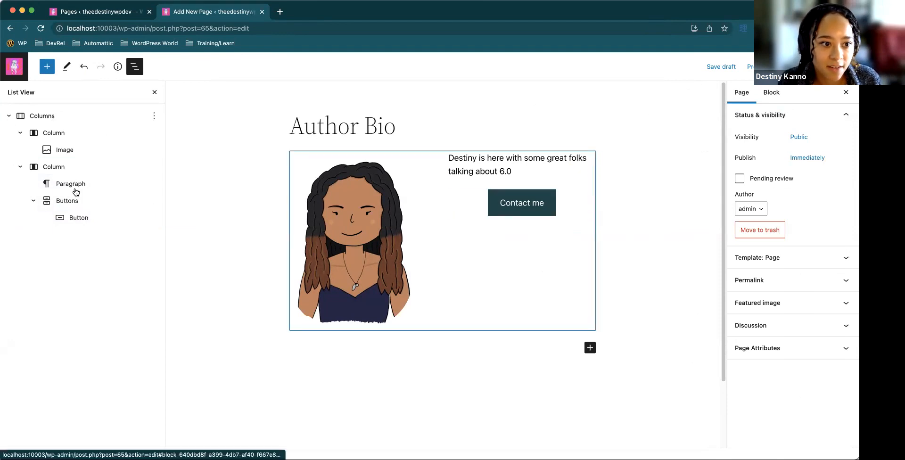
# Save the whole Columns block as a reusable block named "Bio Contact Pattern"
pyautogui.click(62, 120)
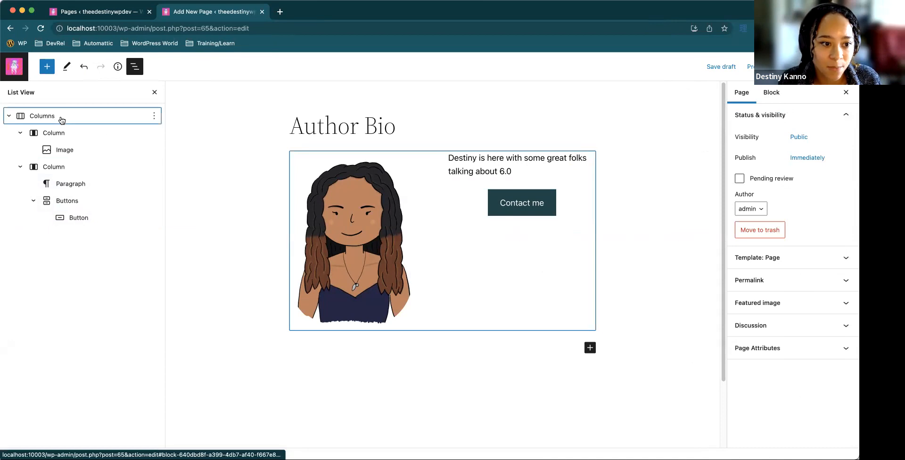
pyautogui.click(61, 120)
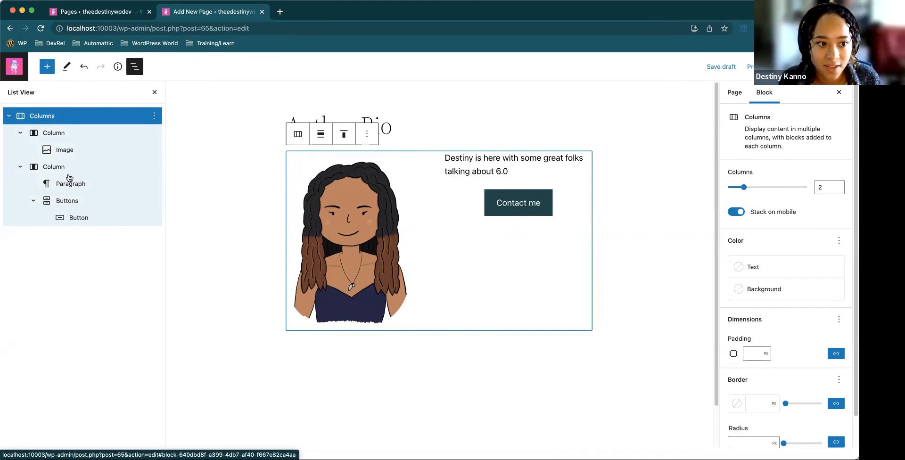
pyautogui.click(155, 117)
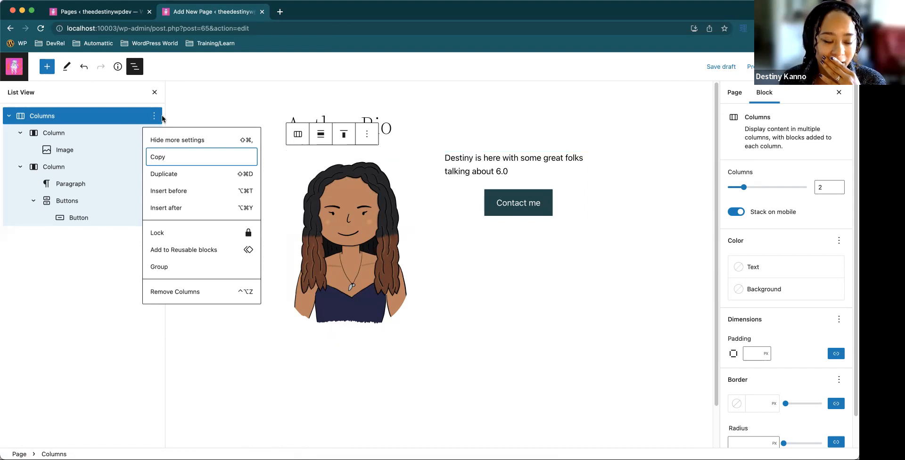
pyautogui.click(205, 252)
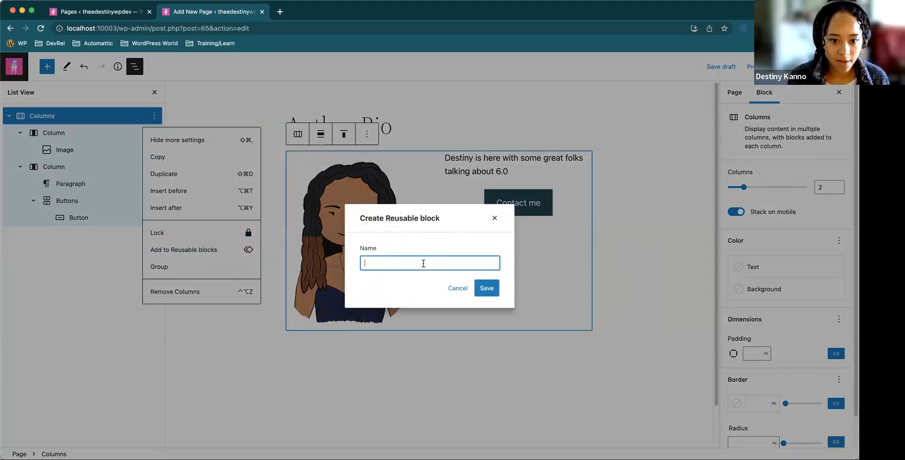
pyautogui.press('BackSpace')
pyautogui.write('Bio')
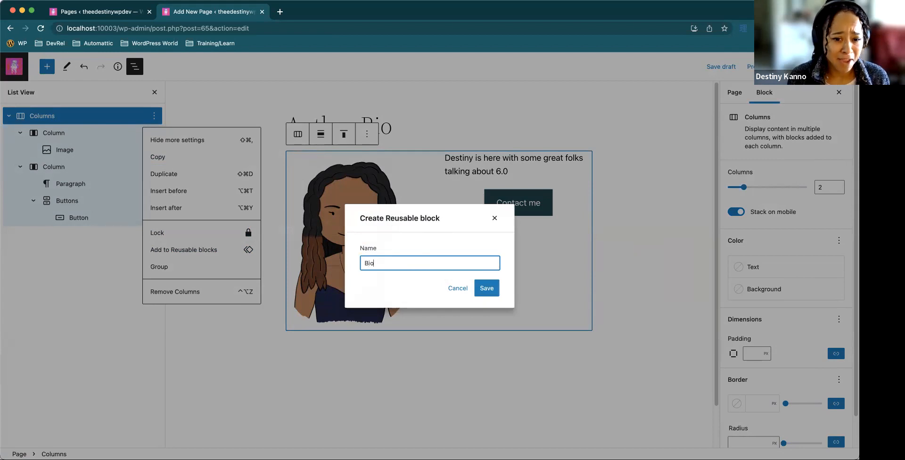
pyautogui.write(' Contact Pattern')
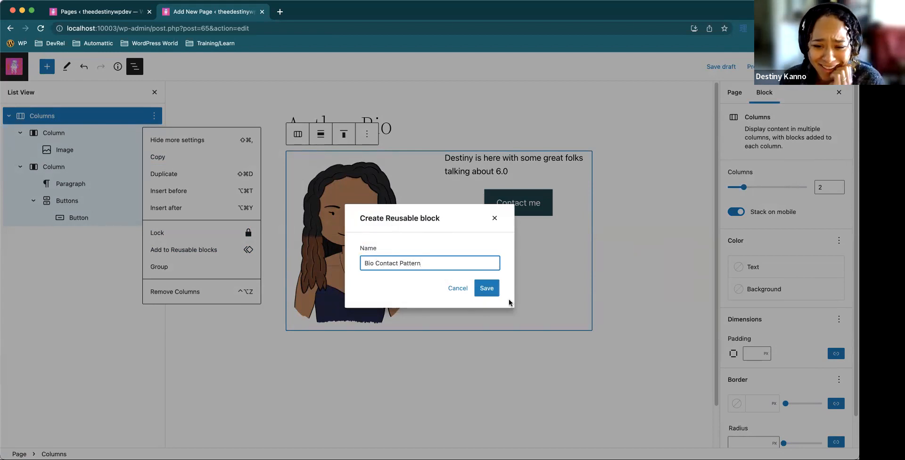
pyautogui.click(488, 288)
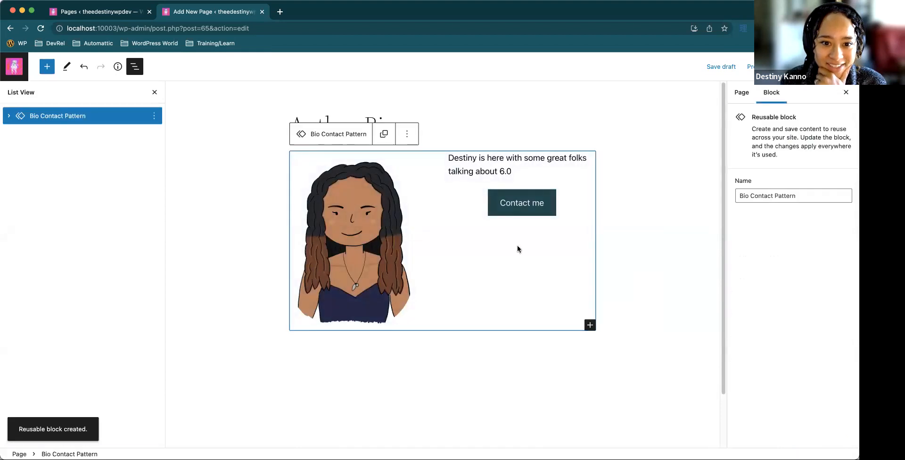
# Insert a second Bio Contact Pattern reusable block below the first one
pyautogui.click(396, 349)
pyautogui.click(356, 349)
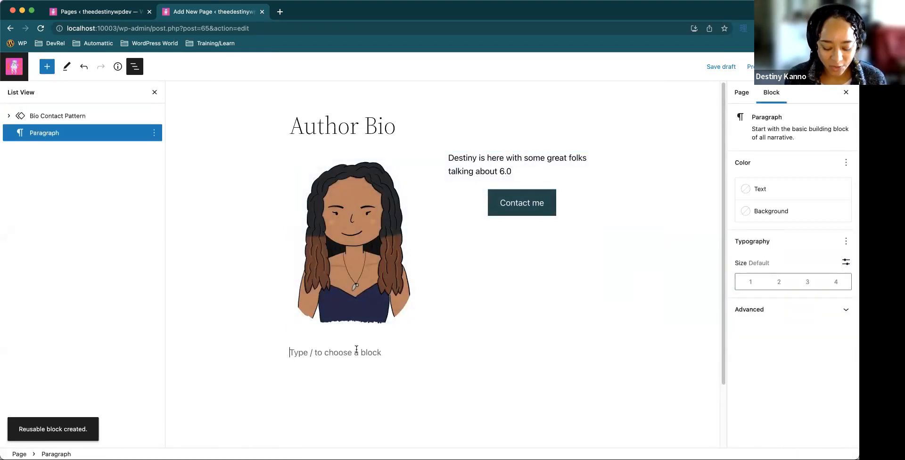
pyautogui.write('/')
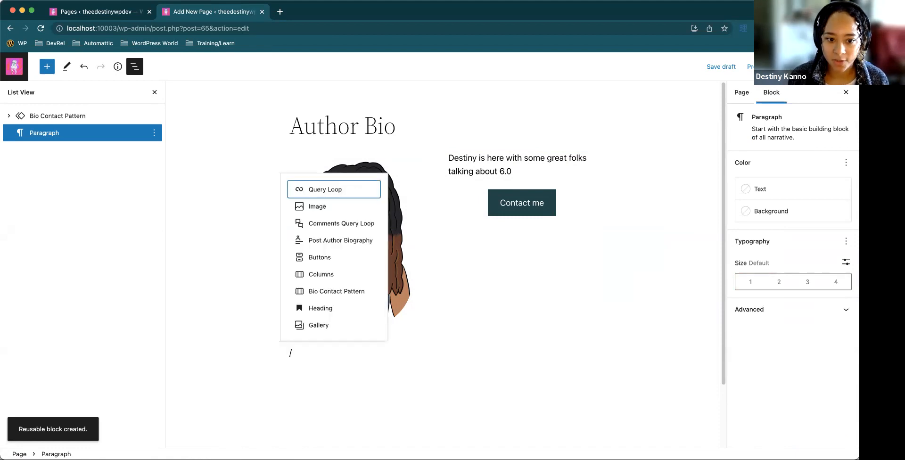
pyautogui.write('bi')
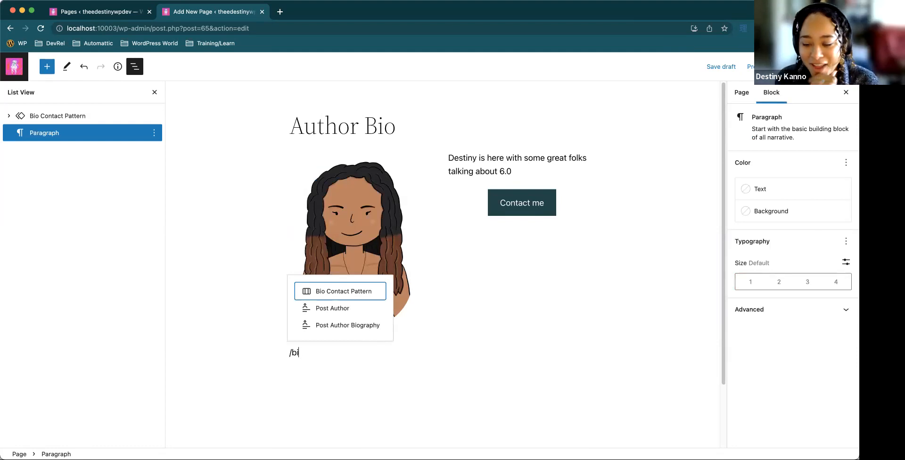
pyautogui.press('Return')
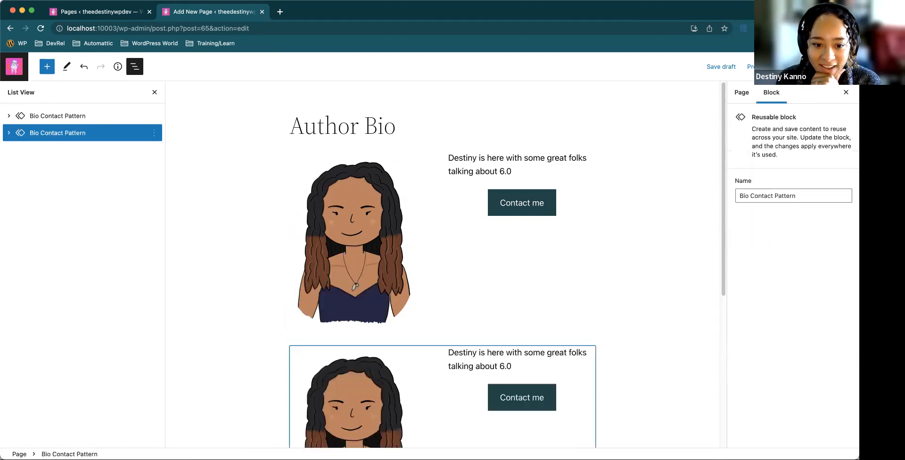
pyautogui.scroll(-1, 452, 364)
pyautogui.scroll(-1, 453, 365)
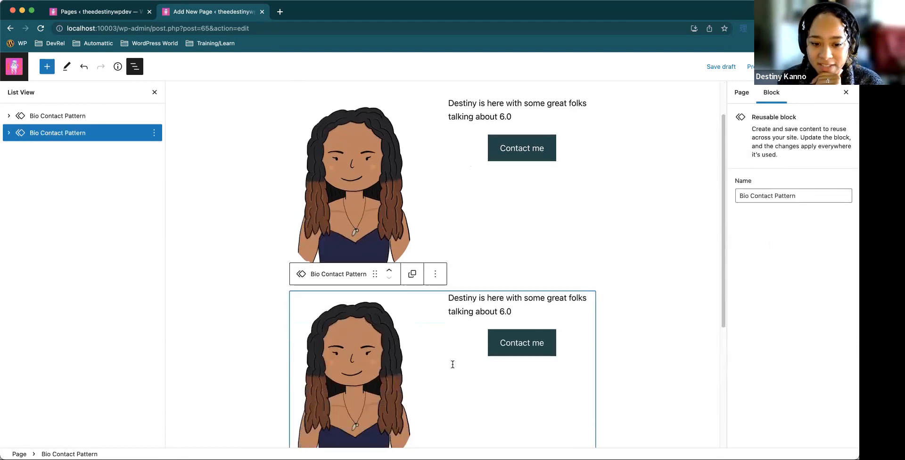
pyautogui.scroll(-2, 450, 363)
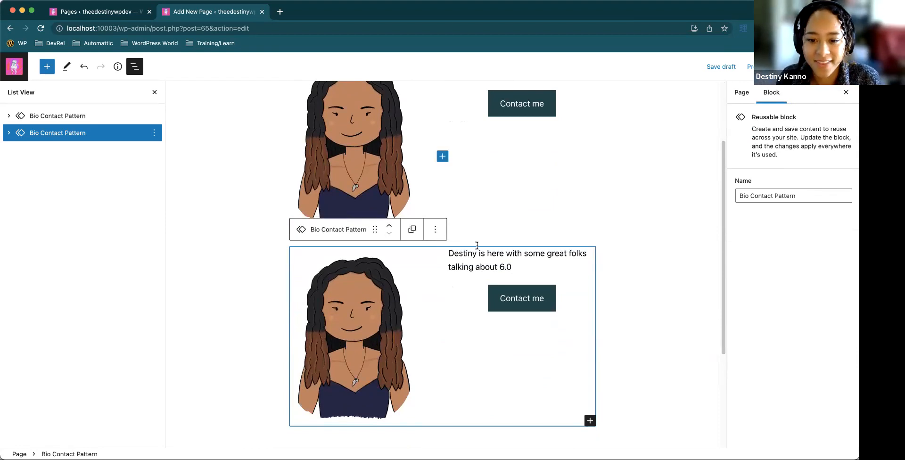
# Shorten the button label in the second Bio Contact Pattern to "Contact m" and compare both copies
pyautogui.click(543, 298)
pyautogui.press('BackSpace')
pyautogui.scroll(1, 631, 165)
pyautogui.click(385, 322)
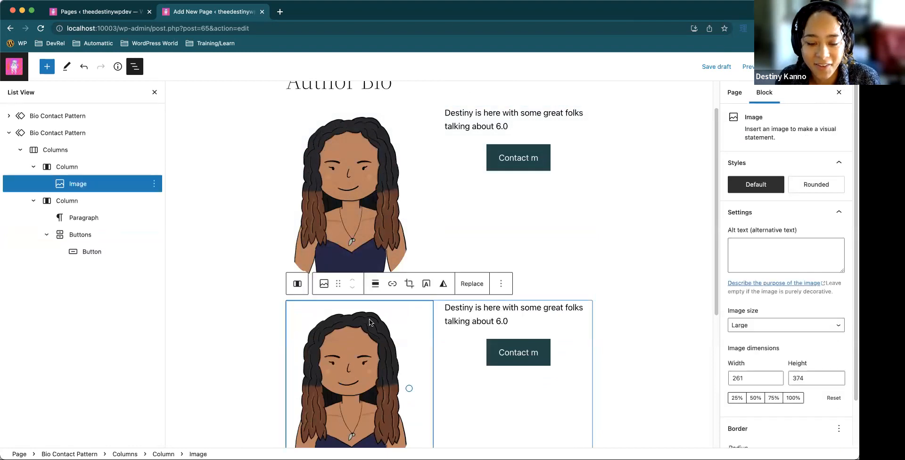
pyautogui.click(455, 309)
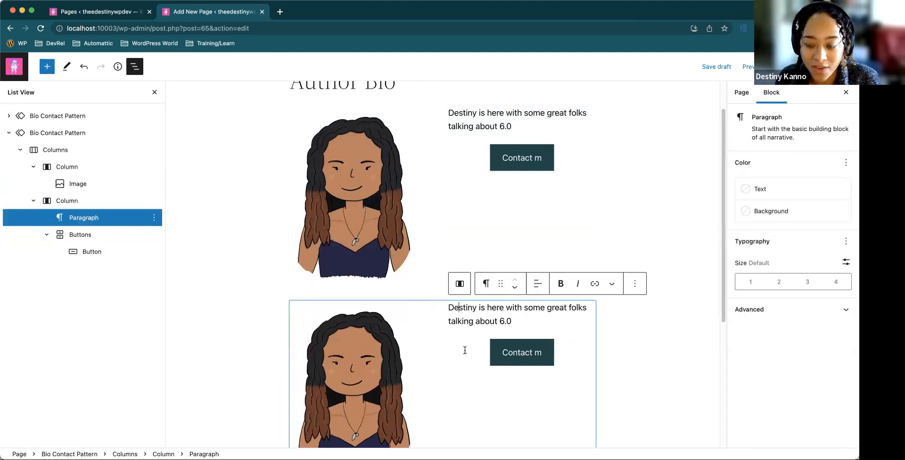
pyautogui.scroll(1, 464, 350)
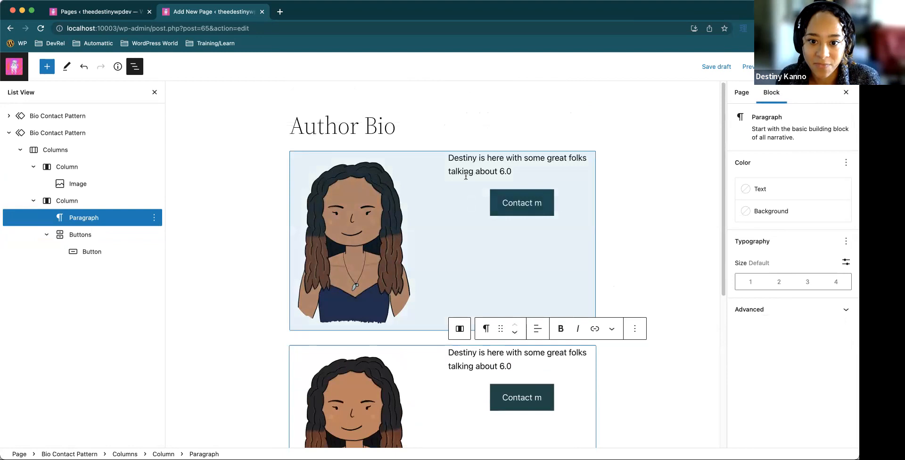
pyautogui.click(467, 188)
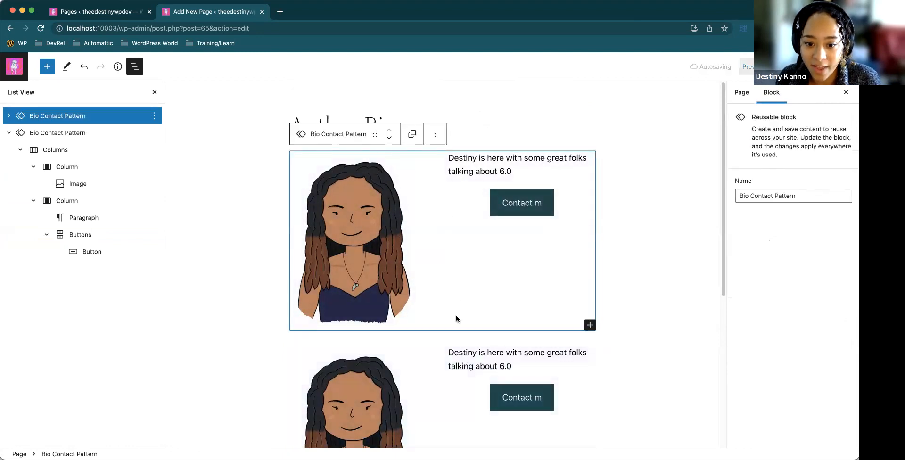
pyautogui.scroll(-3, 456, 318)
pyautogui.click(455, 320)
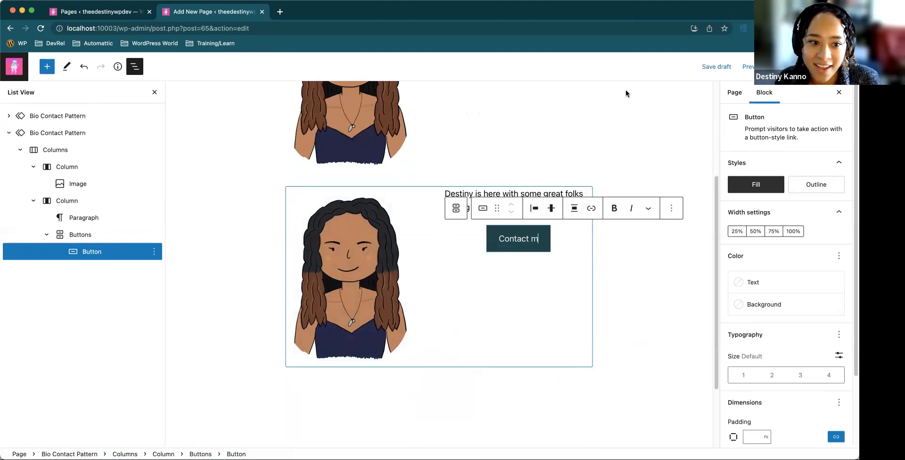
# Convert the second Bio Contact Pattern to regular blocks and select its Buttons block
pyautogui.click(49, 134)
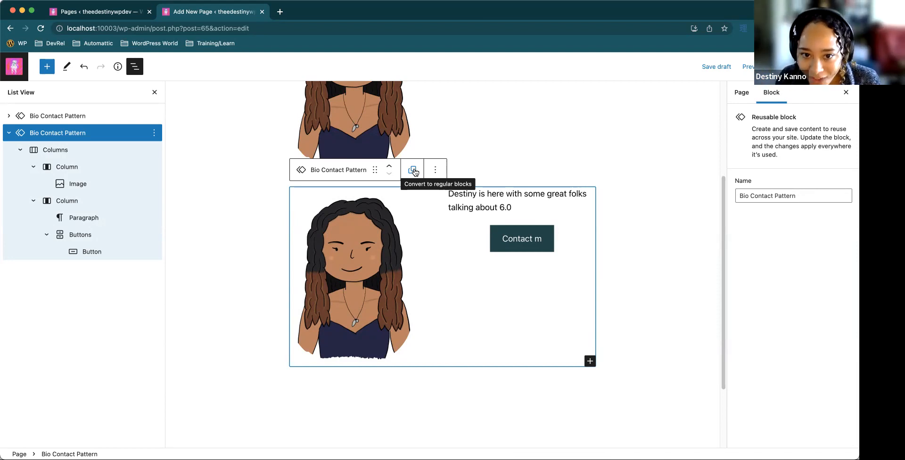
pyautogui.click(413, 170)
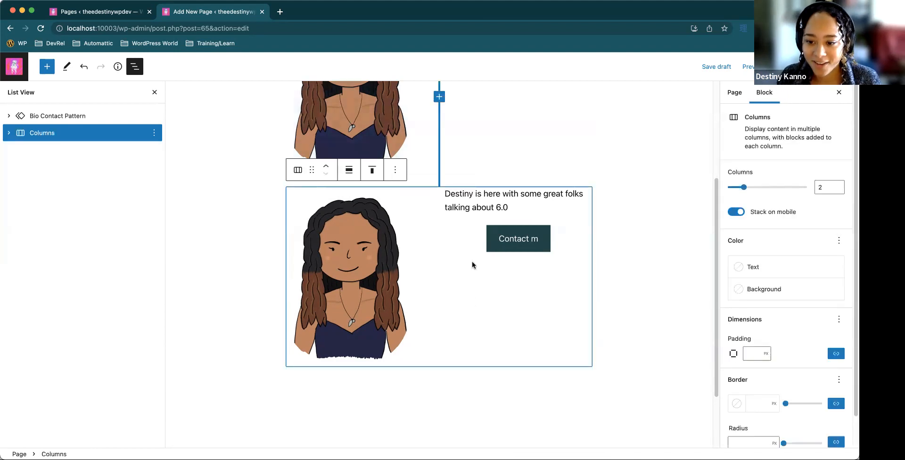
pyautogui.click(498, 210)
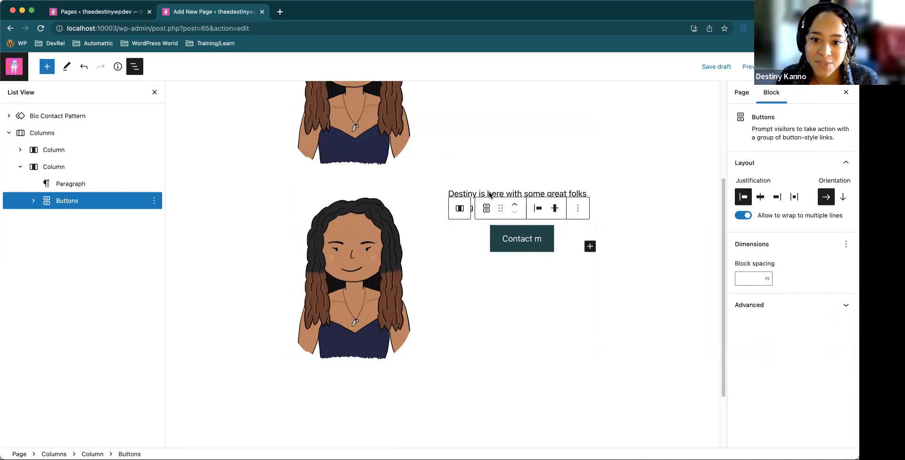
pyautogui.scroll(3, 324, 165)
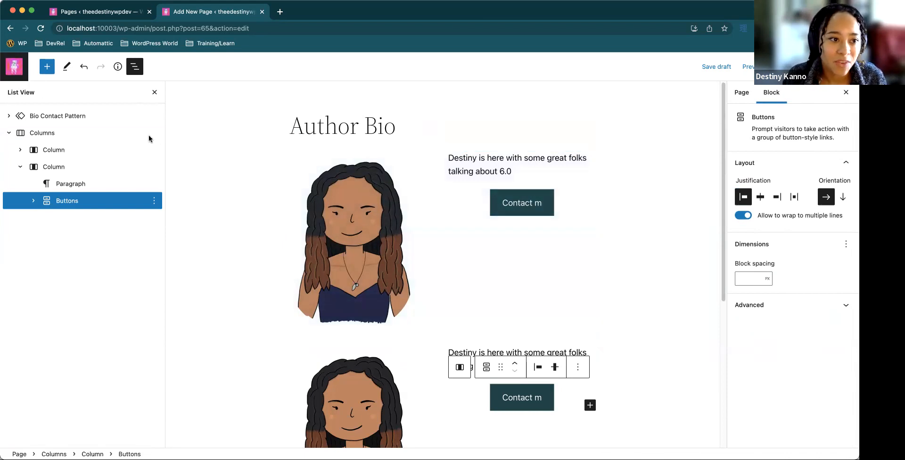
# Cancel leaving the editor and save the Author Bio page as a draft
pyautogui.click(14, 67)
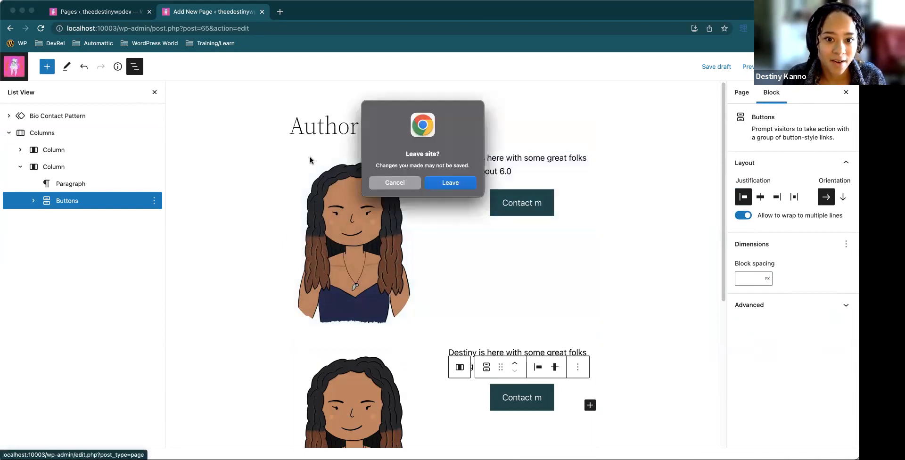
pyautogui.click(401, 183)
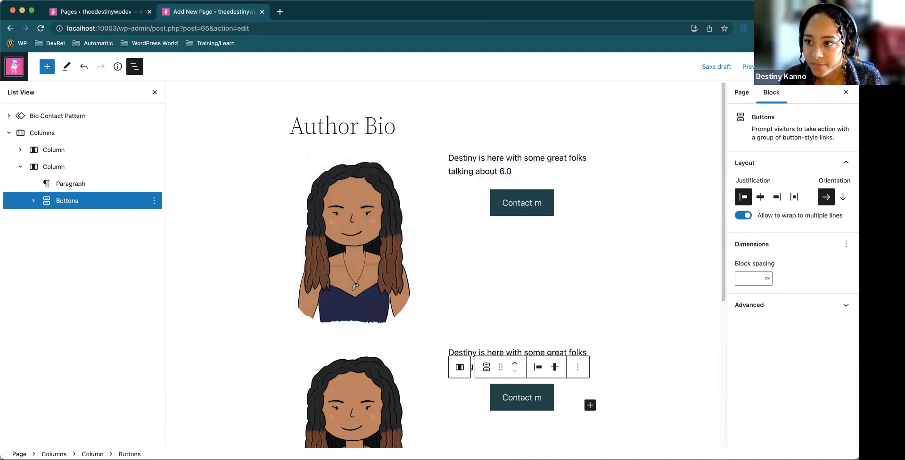
pyautogui.click(793, 67)
pyautogui.click(820, 66)
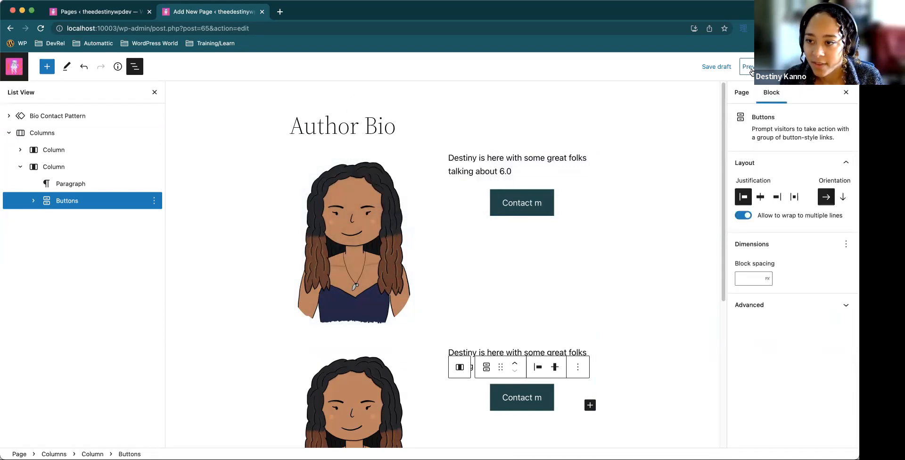
pyautogui.click(725, 67)
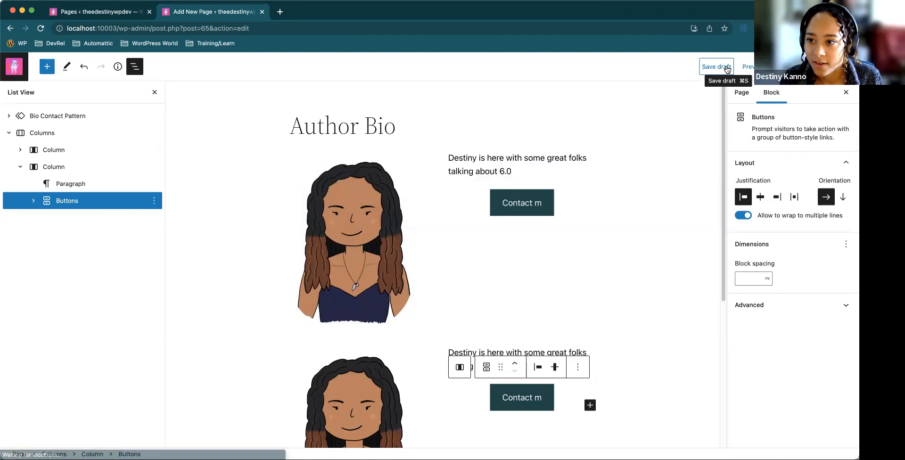
pyautogui.click(716, 67)
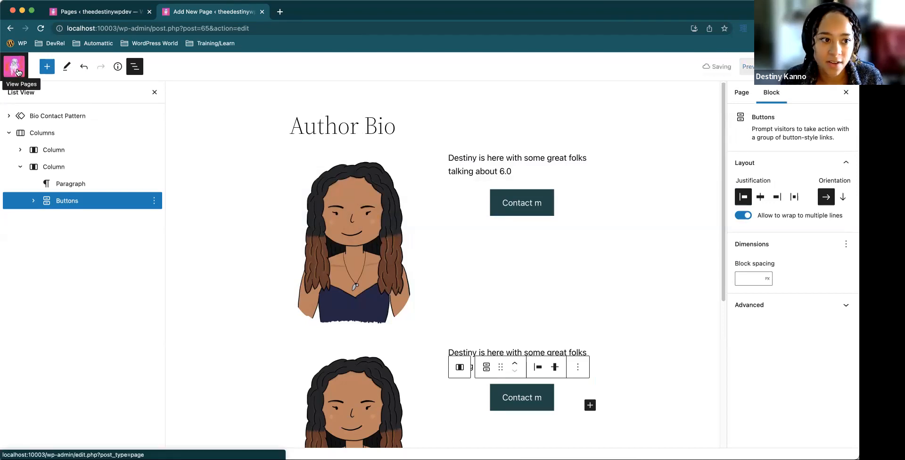
# Cancel leaving the Author Bio page, hide the block settings sidebar and show the editor options
pyautogui.click(17, 71)
pyautogui.click(411, 184)
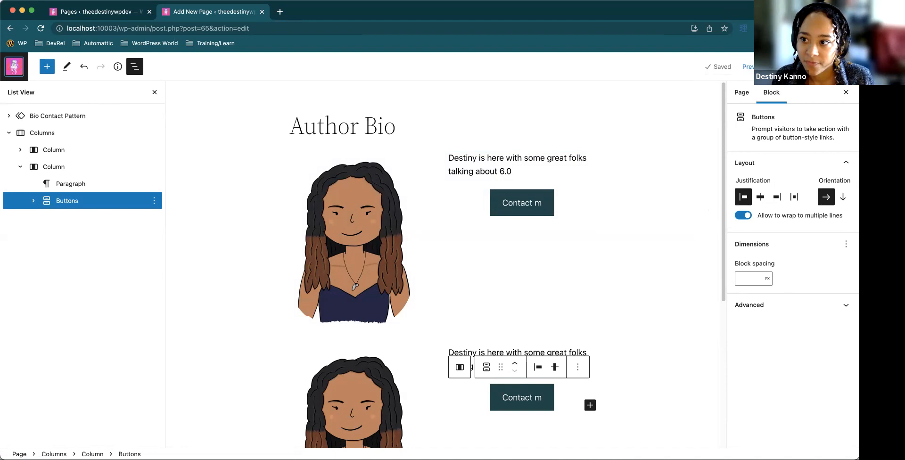
pyautogui.click(823, 66)
pyautogui.click(843, 66)
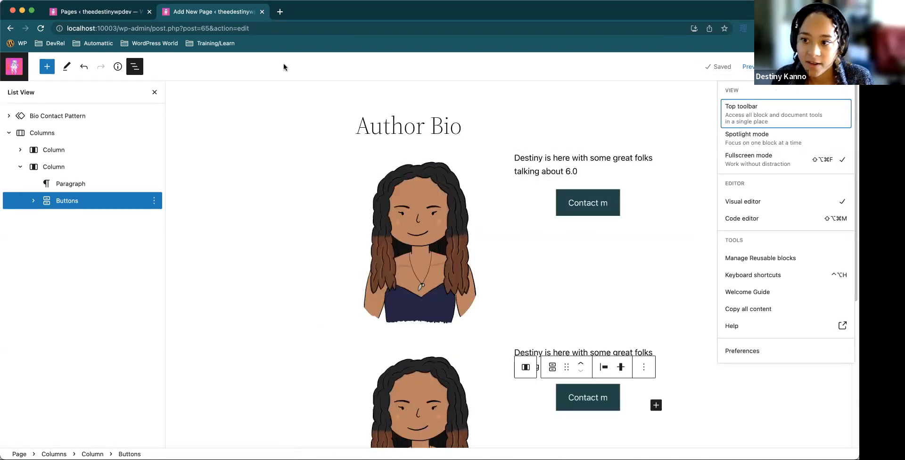
# Switch to the browser tab with the Pages list and open the site Editor (beta) from the admin area
pyautogui.click(17, 70)
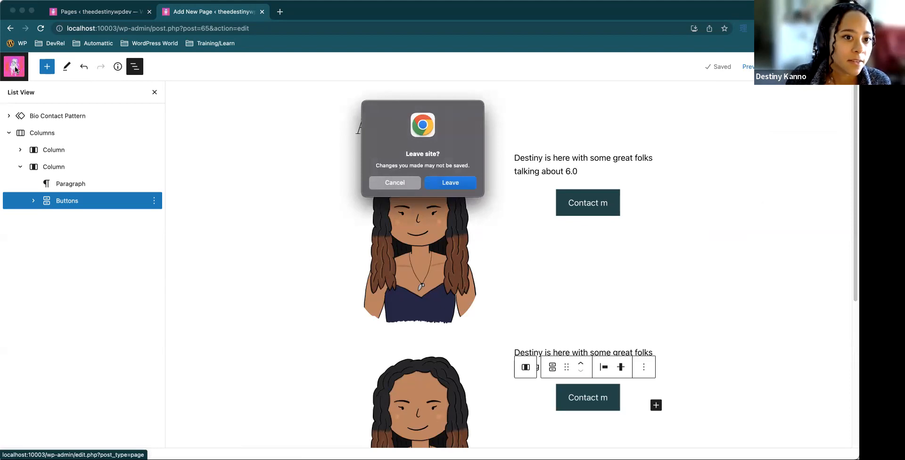
pyautogui.click(113, 14)
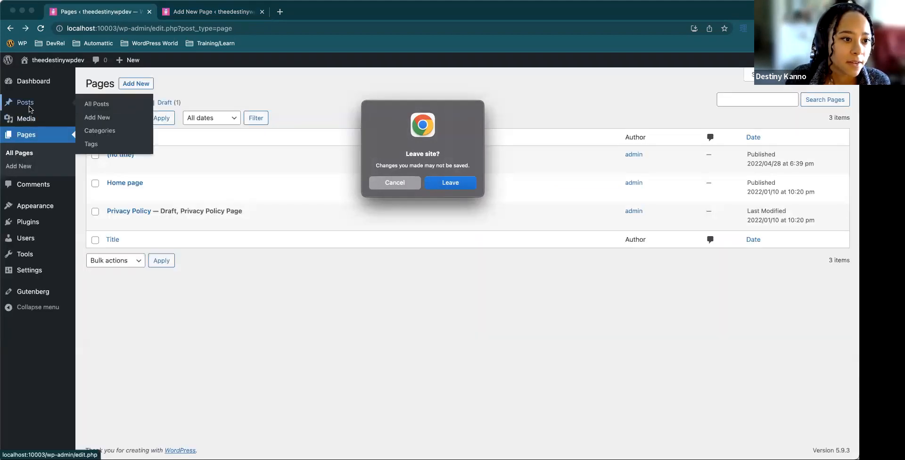
pyautogui.moveTo(33, 112)
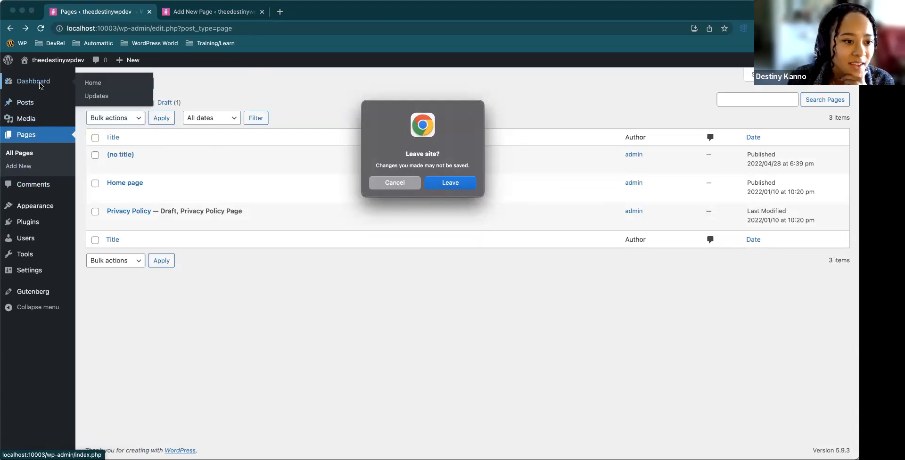
pyautogui.moveTo(40, 210)
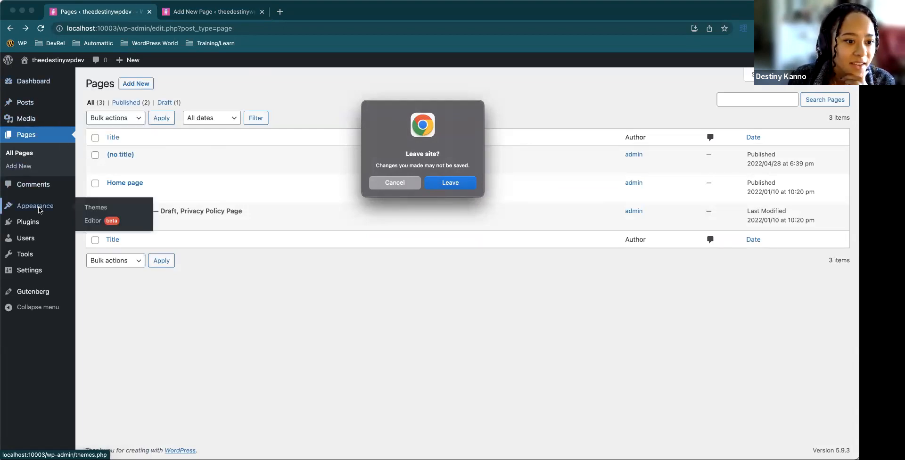
pyautogui.click(88, 221)
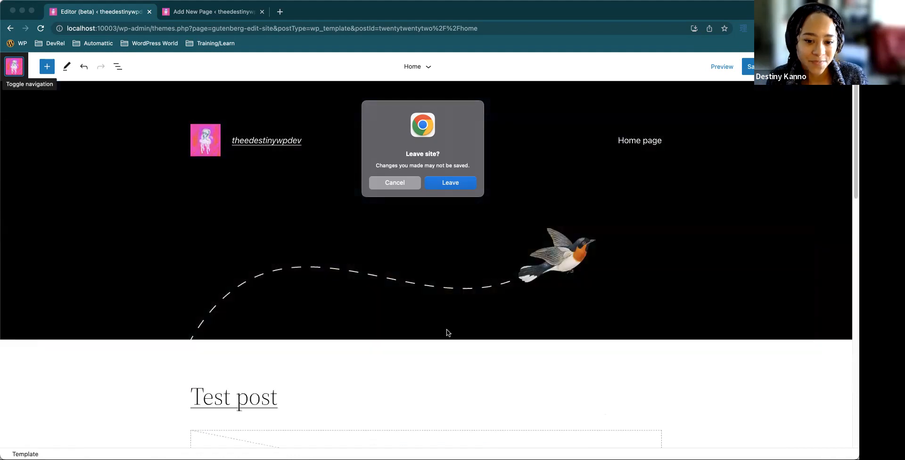
# Examine the Home template down to its footer and open the site's Template Parts list
pyautogui.scroll(-2, 285, 357)
pyautogui.scroll(-10, 286, 359)
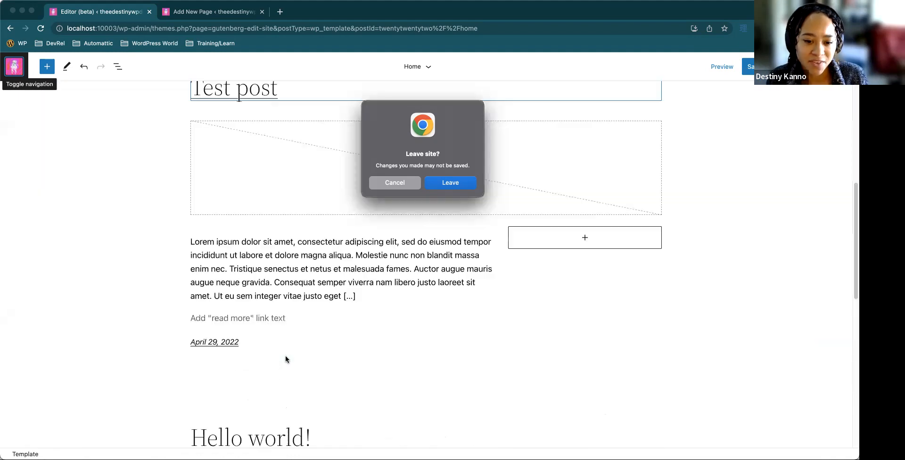
pyautogui.scroll(-5, 285, 359)
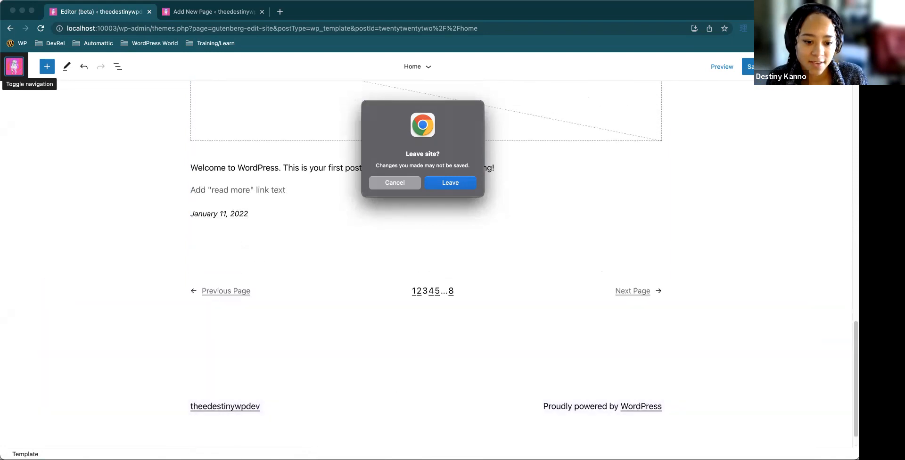
pyautogui.click(168, 428)
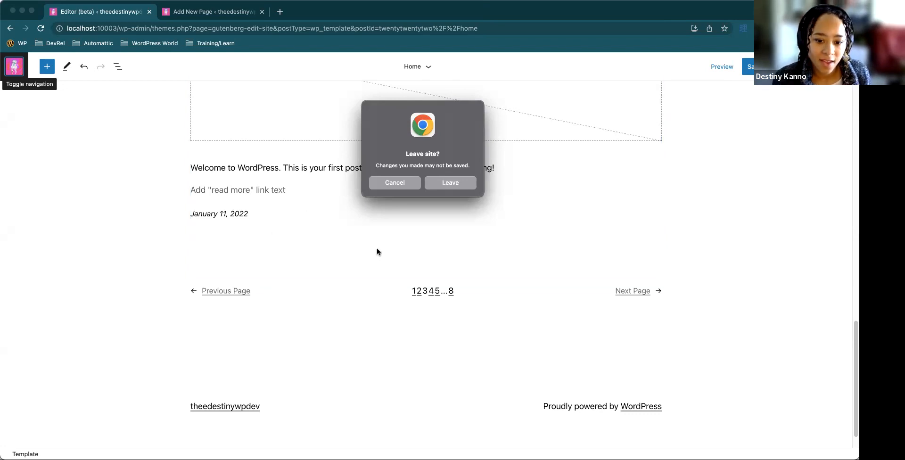
pyautogui.click(19, 70)
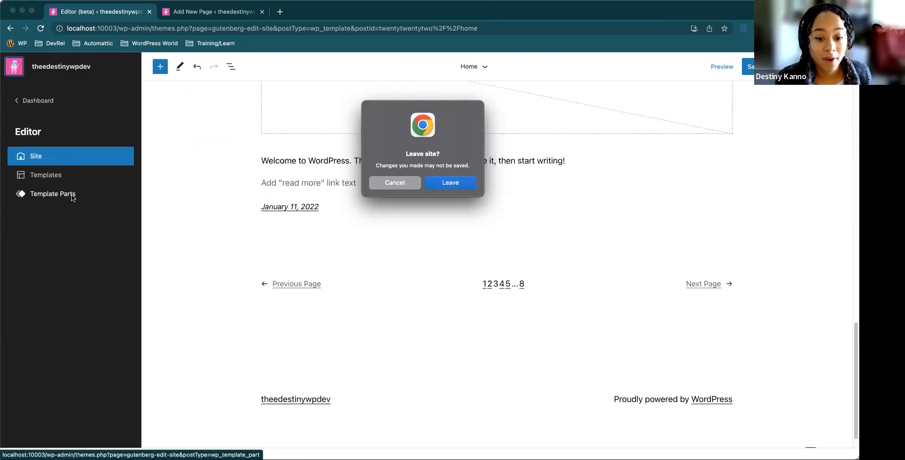
pyautogui.click(72, 196)
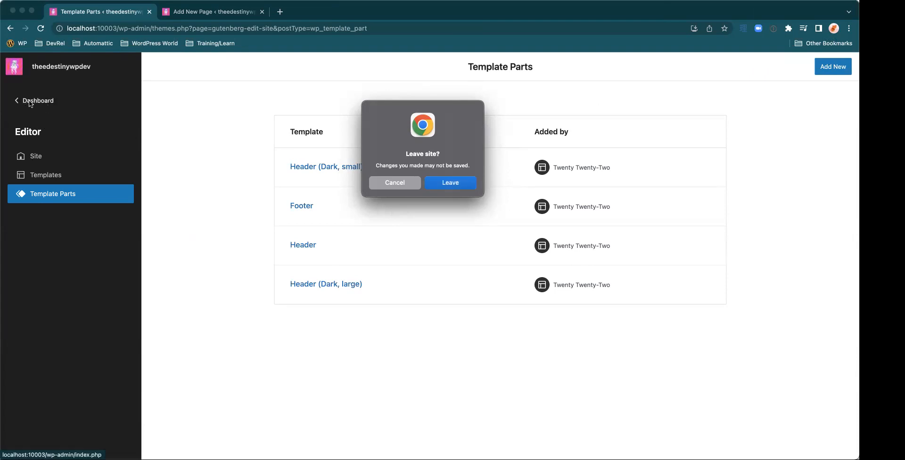
# Cancel the pending "Leave site?" prompts that block the Author Bio page and the Template Parts page
pyautogui.click(191, 14)
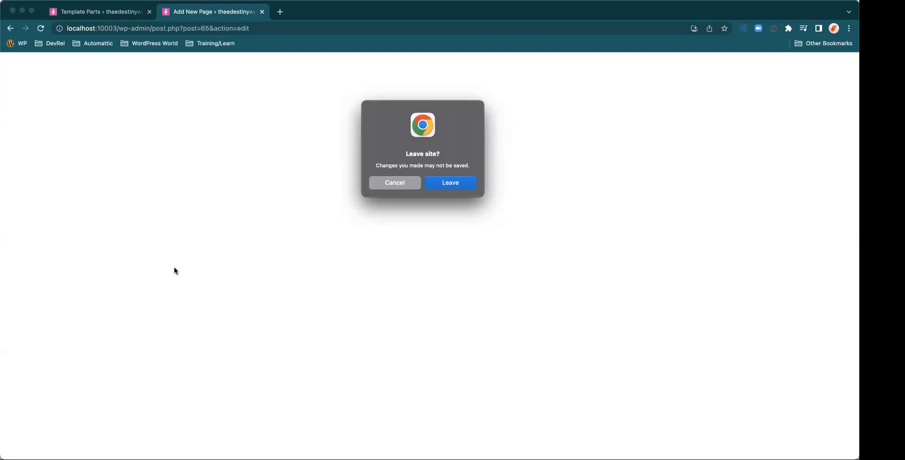
pyautogui.click(472, 85)
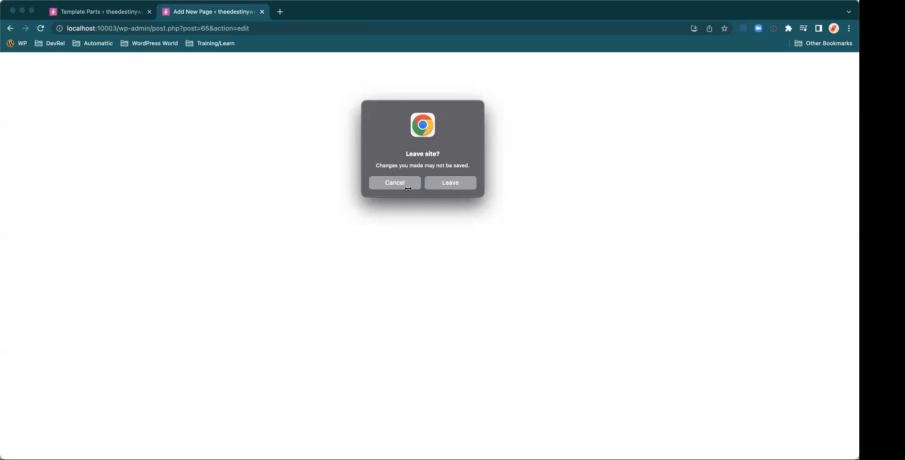
pyautogui.moveTo(377, 112); pyautogui.dragTo(172, 114)
pyautogui.click(181, 188)
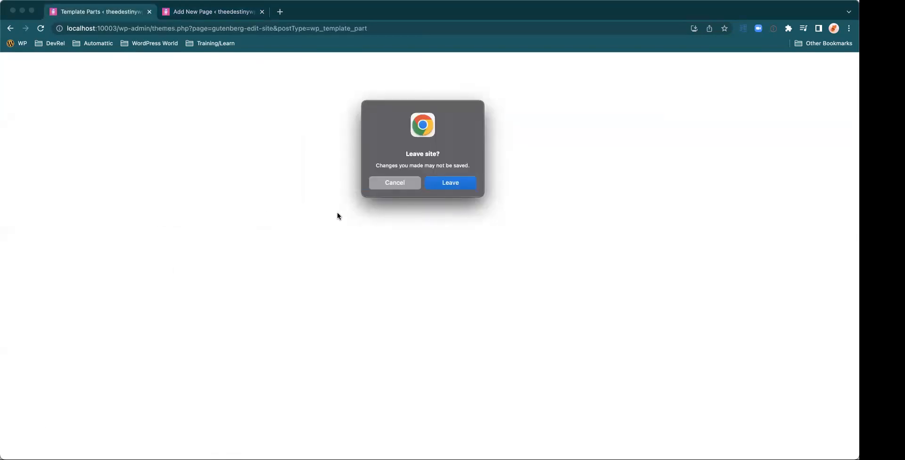
pyautogui.click(393, 183)
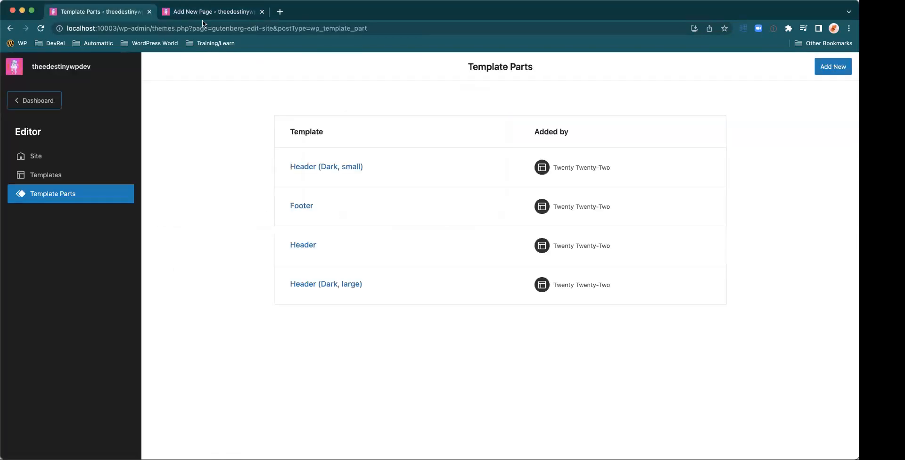
# Return to the Author Bio page, collapse its Columns block and close the List View
pyautogui.click(203, 12)
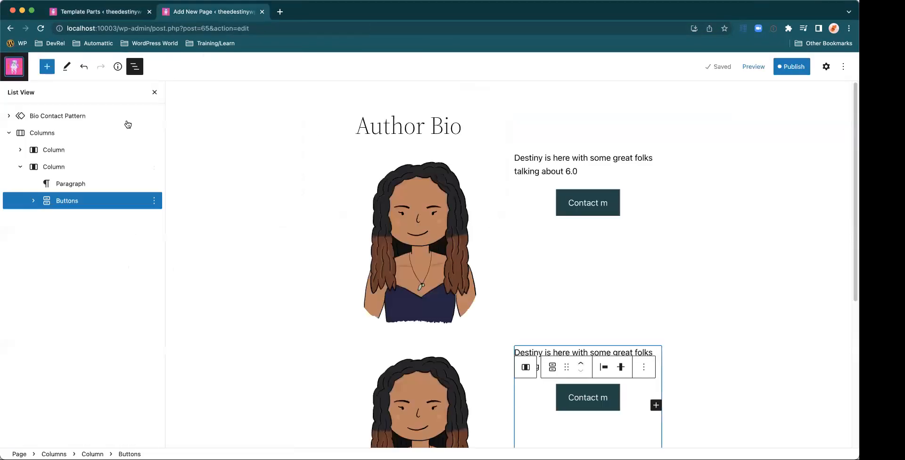
pyautogui.click(9, 132)
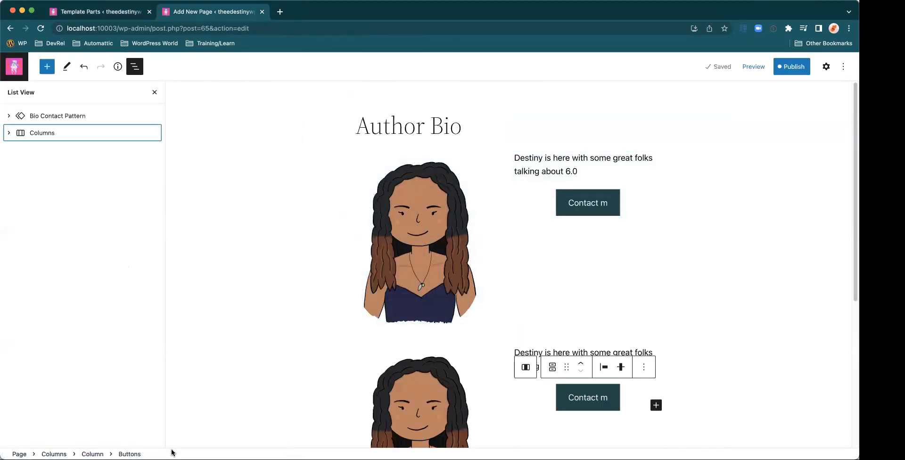
pyautogui.click(154, 92)
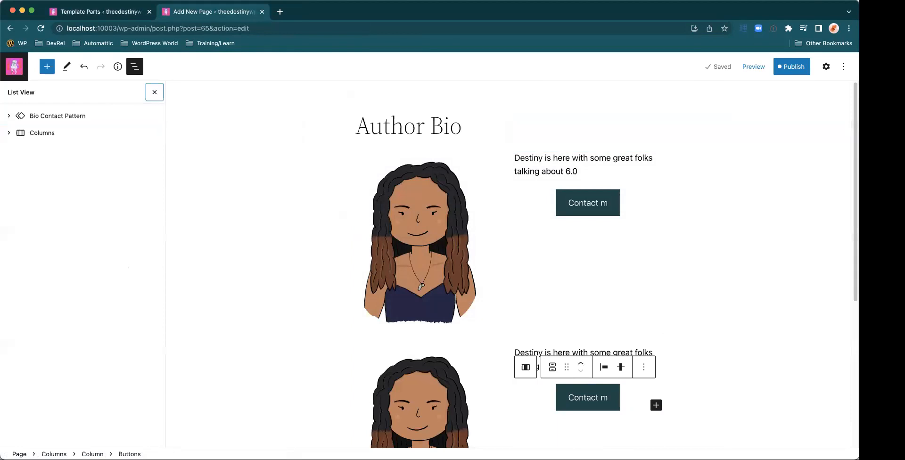
# Browse the Featured block patterns available for the Author Bio page and close the inserter
pyautogui.click(47, 69)
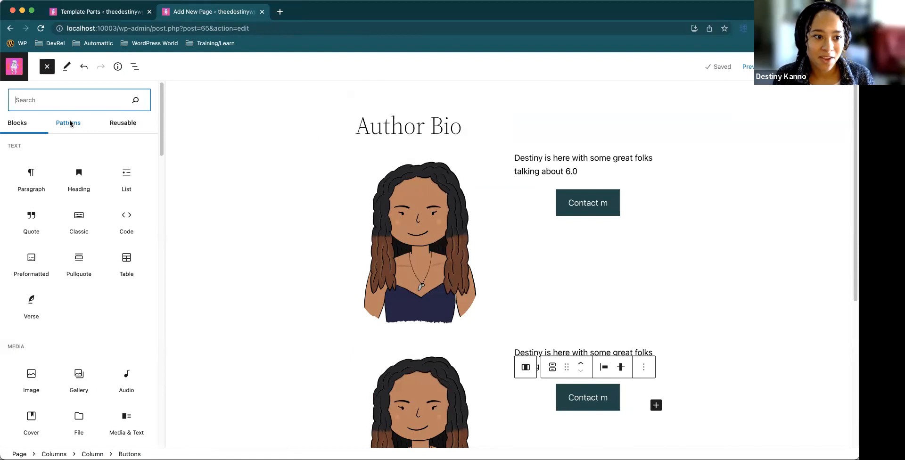
pyautogui.click(70, 124)
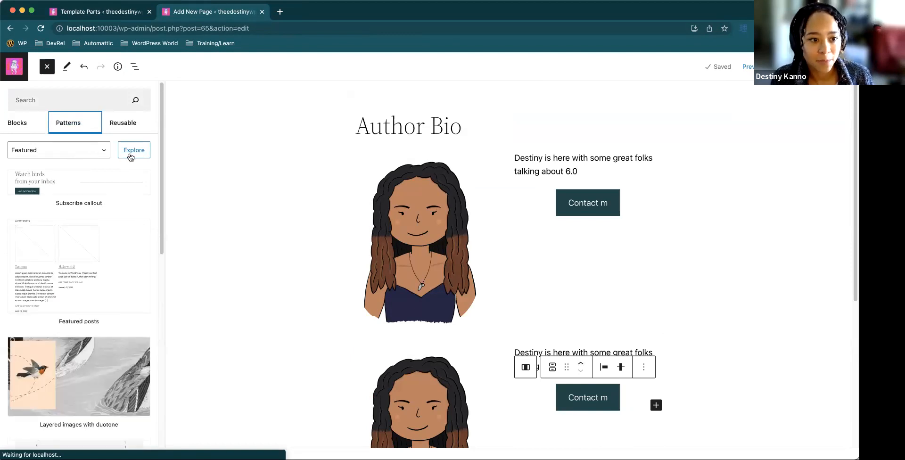
pyautogui.scroll(-10, 128, 170)
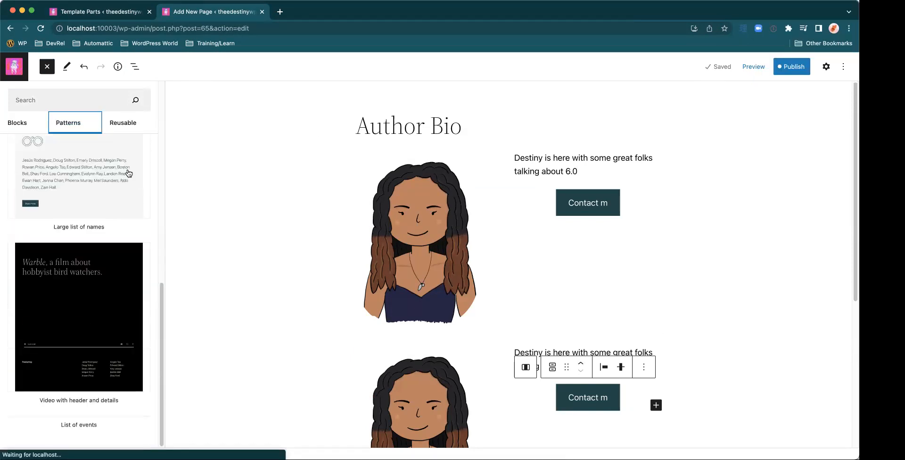
pyautogui.scroll(-5, 127, 172)
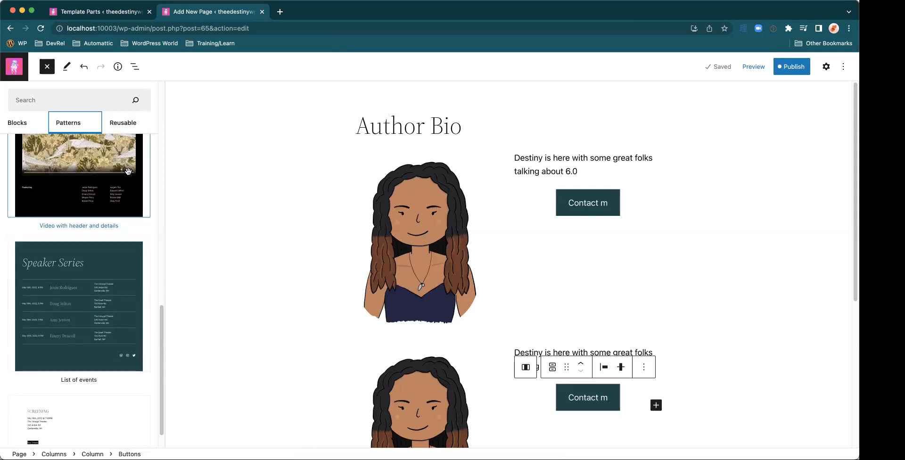
pyautogui.scroll(-5, 128, 174)
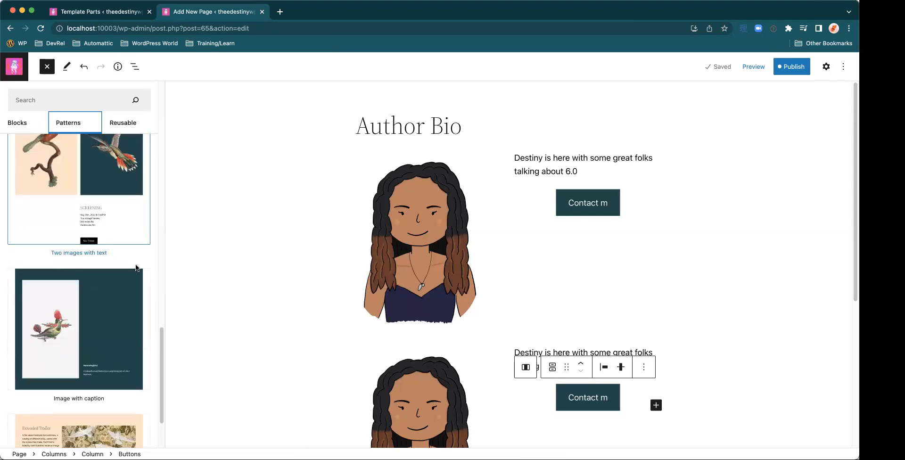
pyautogui.scroll(-3, 137, 268)
pyautogui.scroll(6, 137, 263)
pyautogui.scroll(-4, 136, 263)
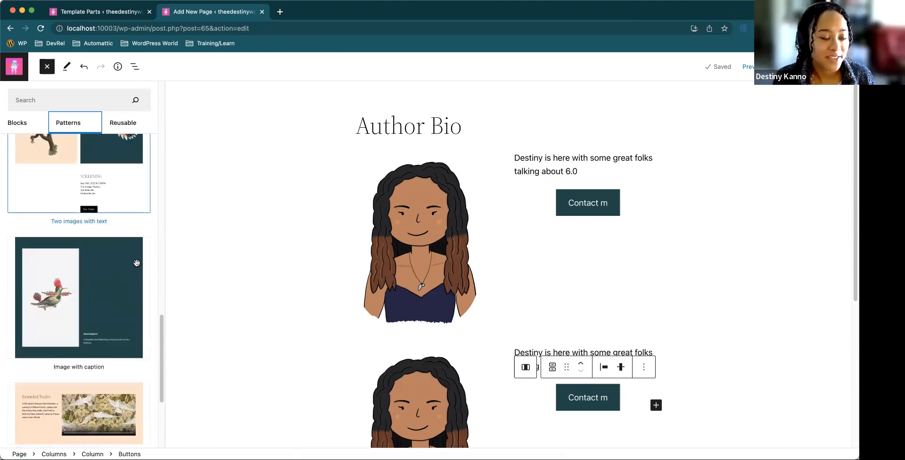
pyautogui.scroll(15, 137, 262)
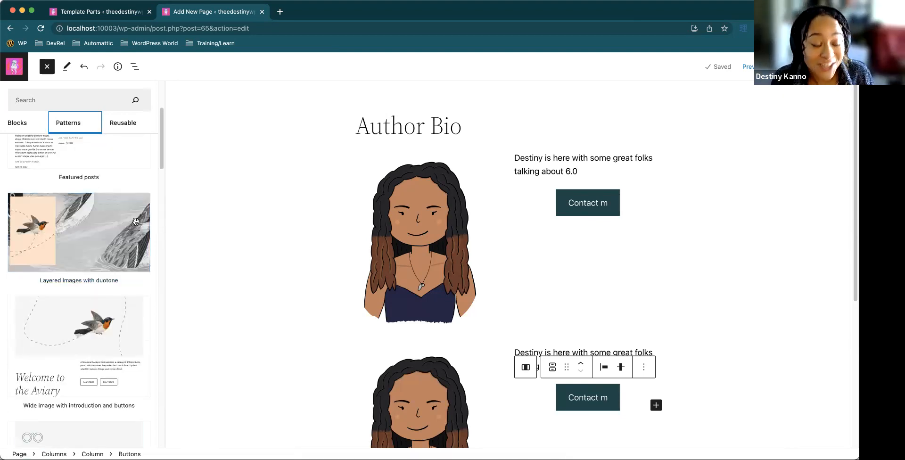
pyautogui.scroll(6, 136, 221)
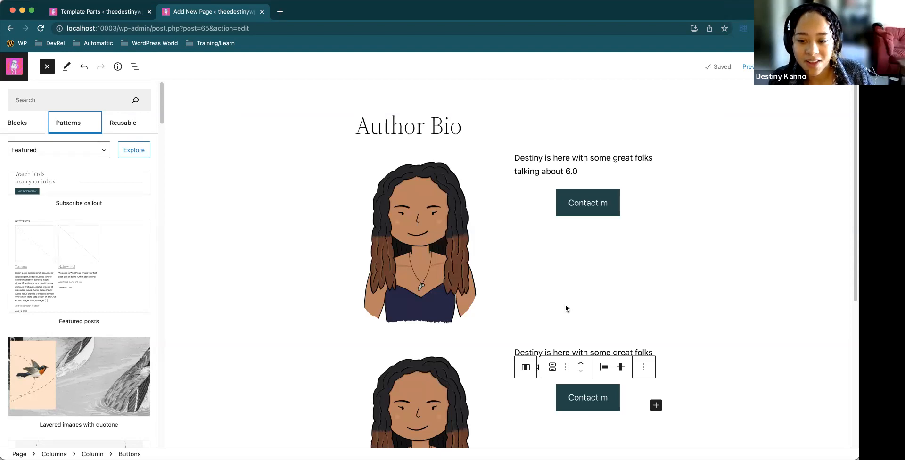
pyautogui.click(47, 68)
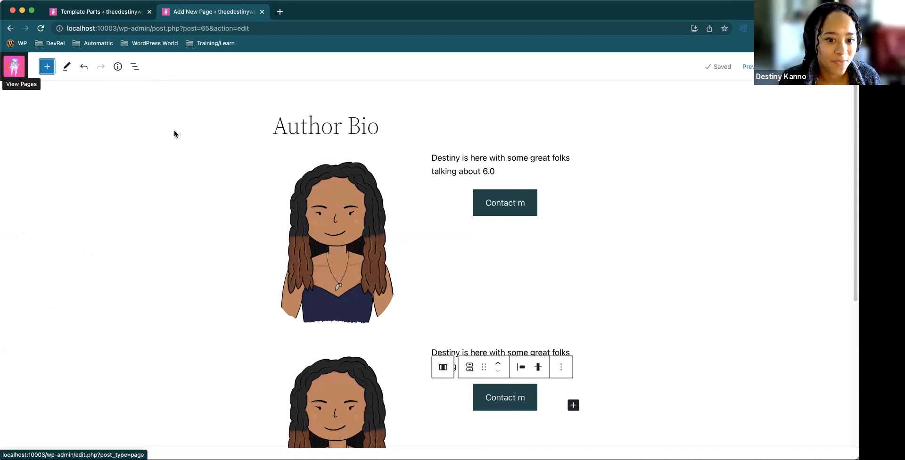
# Leave the Author Bio page without saving and open the "Test post" for editing
pyautogui.click(21, 74)
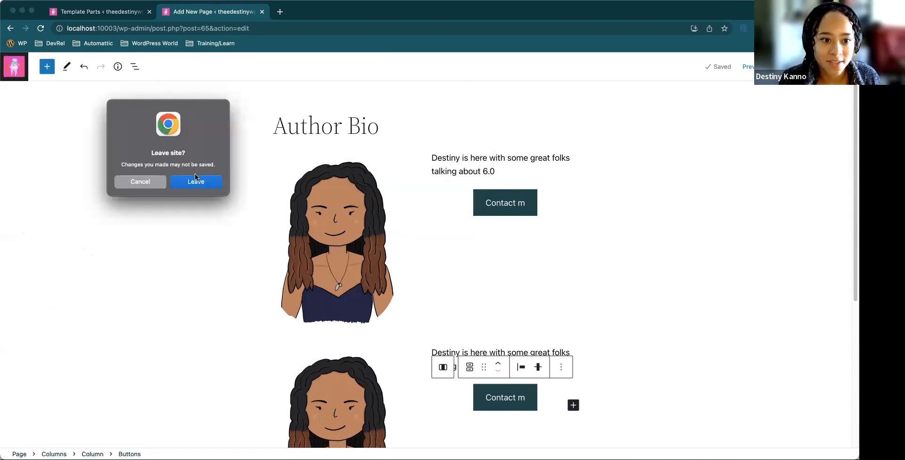
pyautogui.click(196, 182)
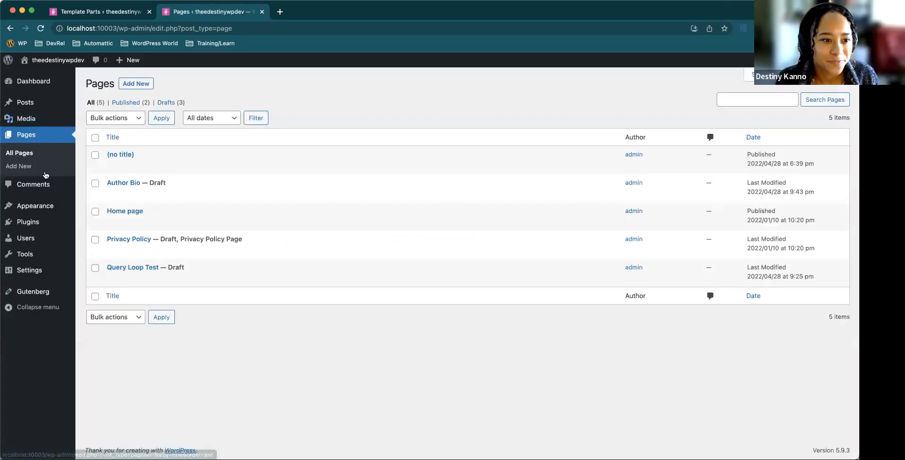
pyautogui.click(257, 117)
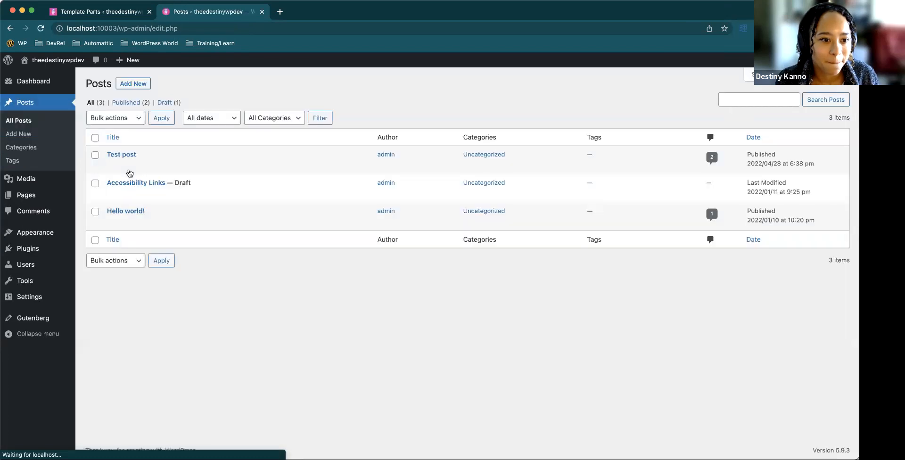
pyautogui.click(112, 166)
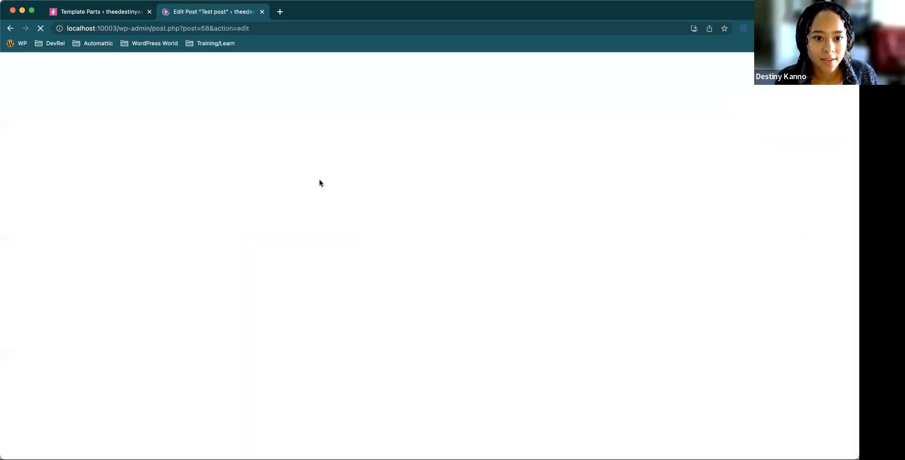
# Select the first paragraph of the Test post and show the post's List View
pyautogui.click(303, 198)
pyautogui.click(333, 252)
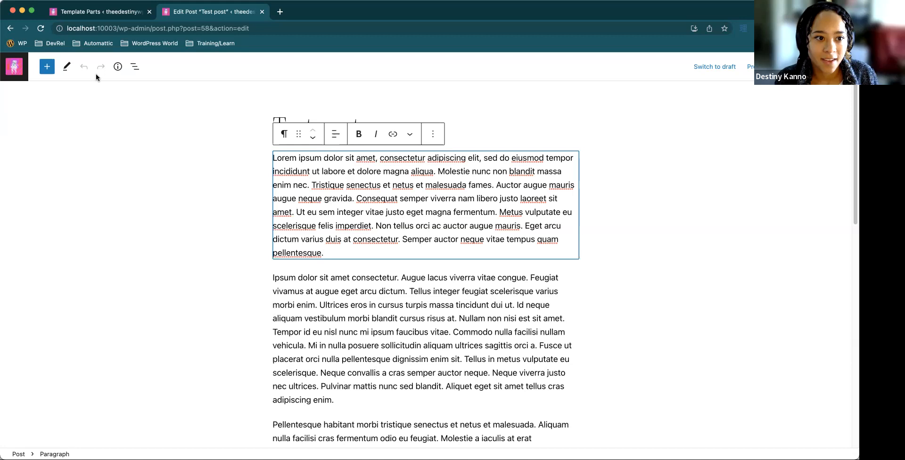
pyautogui.click(133, 68)
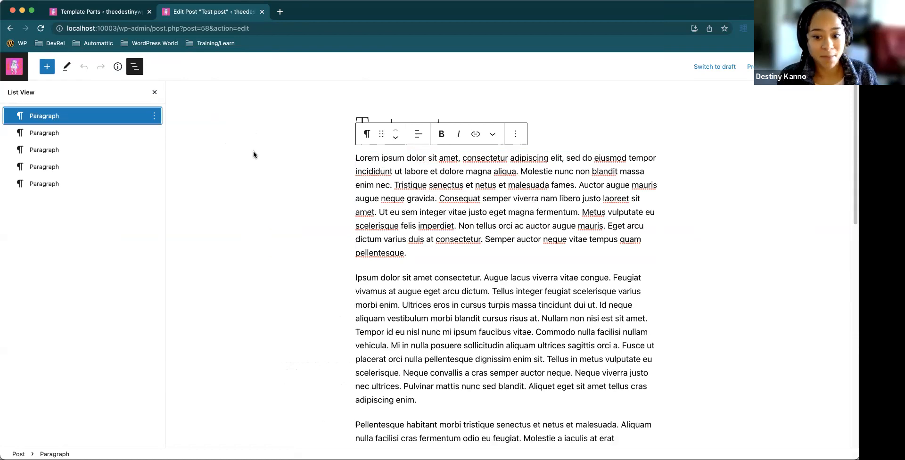
# Lock the first paragraph with Lock all, covering both Disable movement and Prevent removal
pyautogui.click(154, 116)
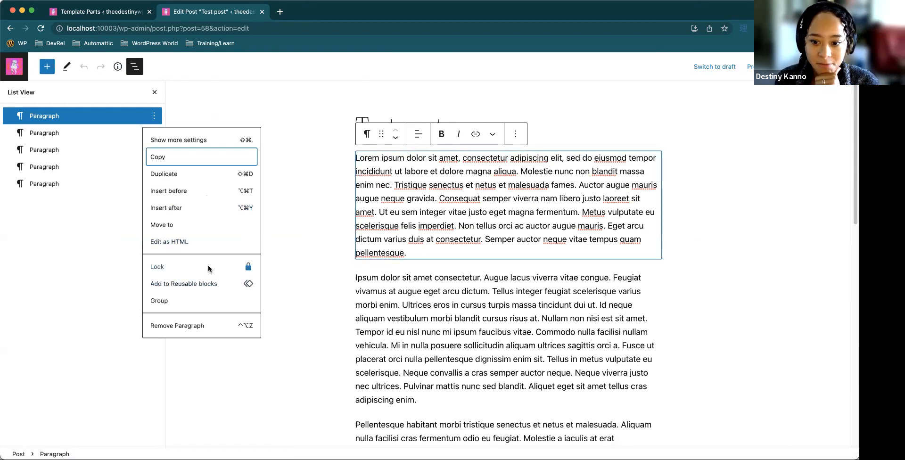
pyautogui.click(239, 263)
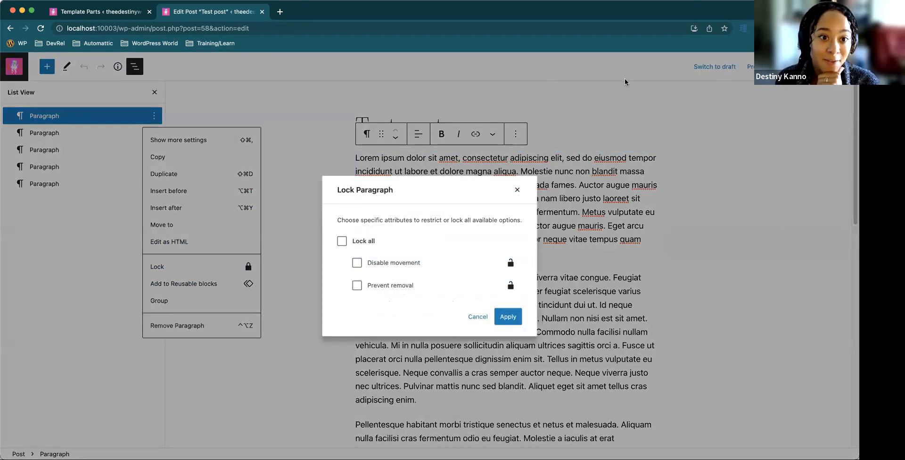
pyautogui.click(342, 241)
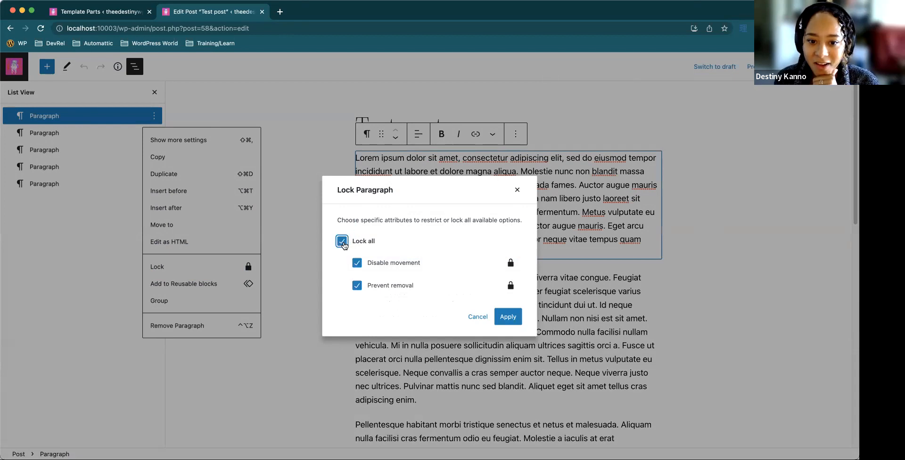
pyautogui.click(342, 242)
pyautogui.click(342, 241)
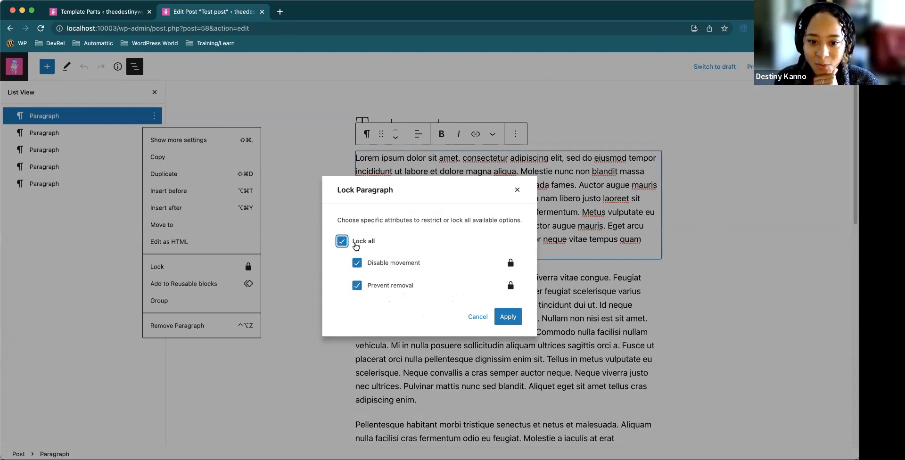
pyautogui.click(512, 317)
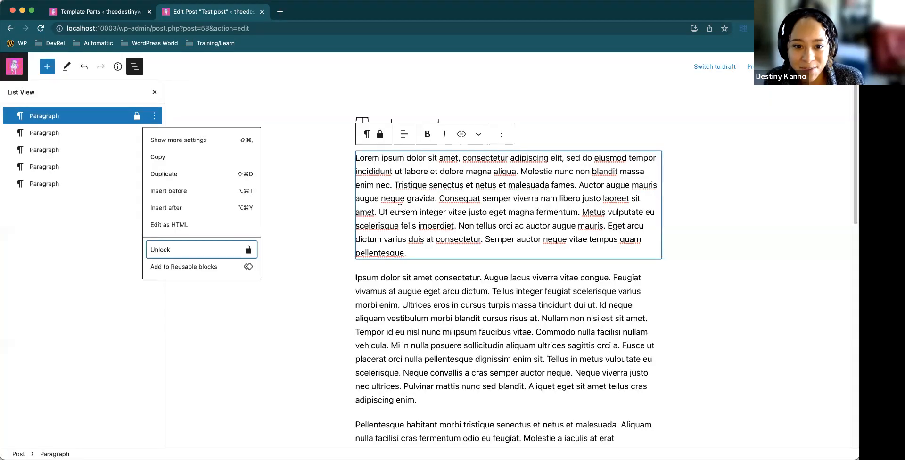
pyautogui.click(472, 182)
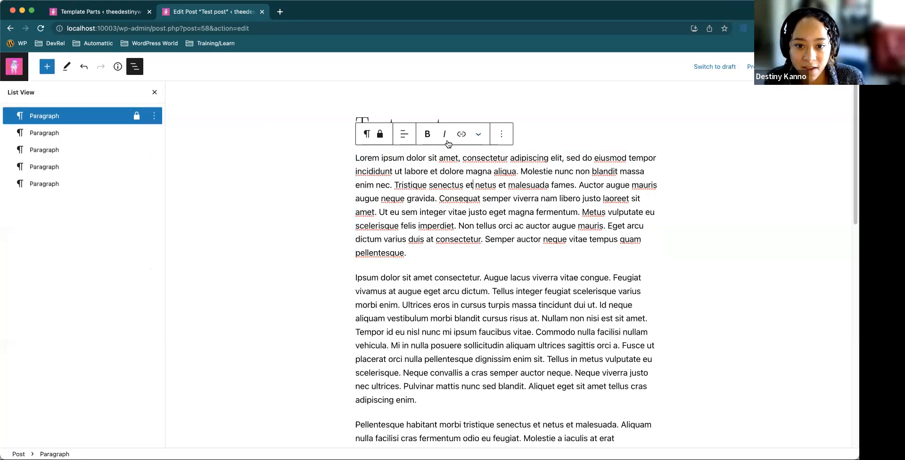
# Try to move the locked first paragraph below the other paragraphs in the List View
pyautogui.click(75, 120)
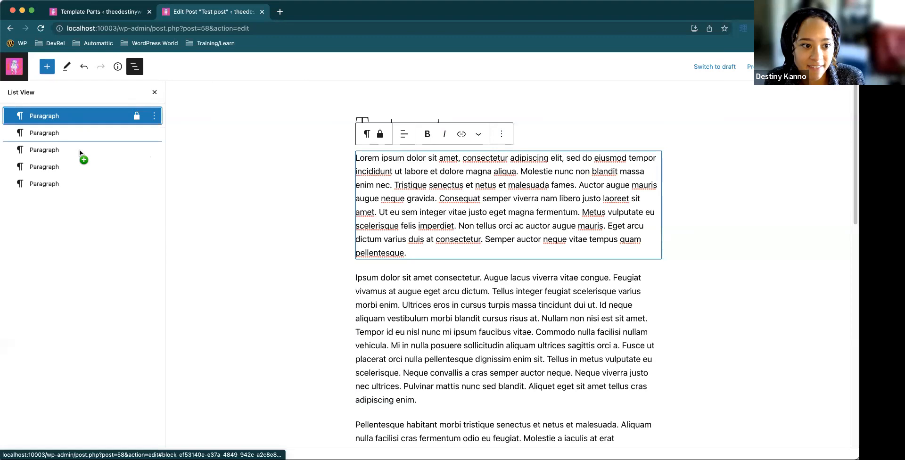
pyautogui.click(79, 116)
pyautogui.moveTo(79, 118); pyautogui.dragTo(78, 181)
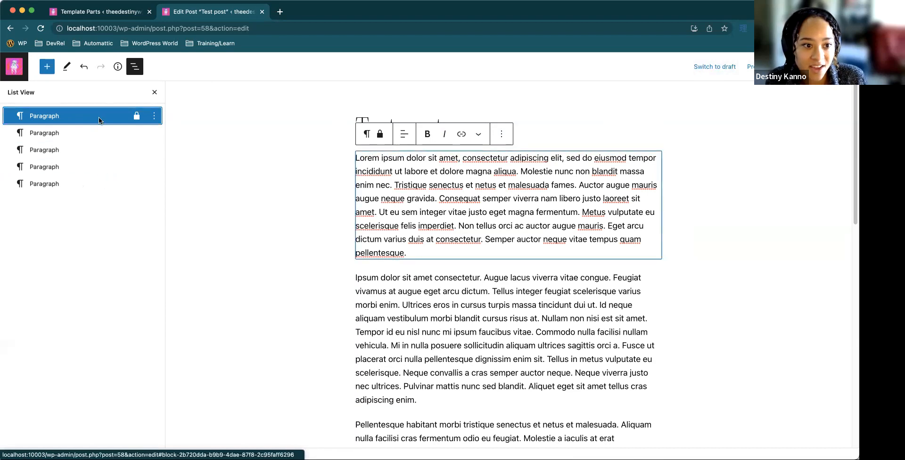
pyautogui.click(464, 173)
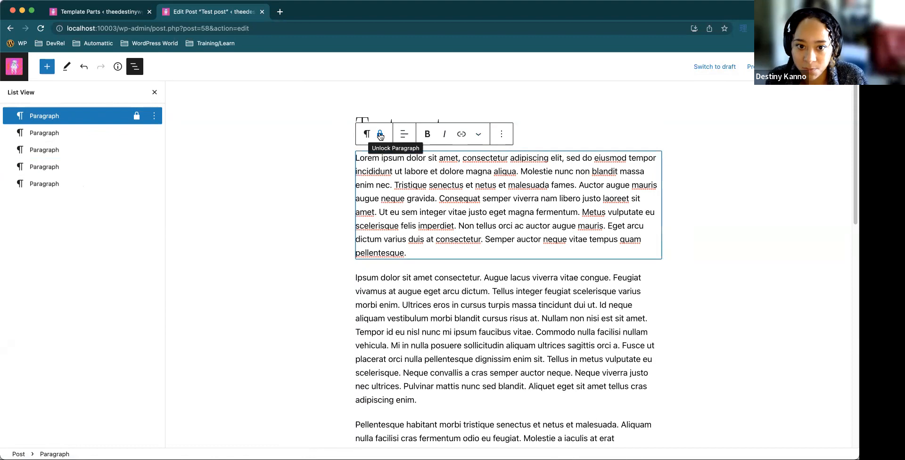
# Turn off Disable movement for the first paragraph while keeping Prevent removal, and recheck its lock settings
pyautogui.click(379, 136)
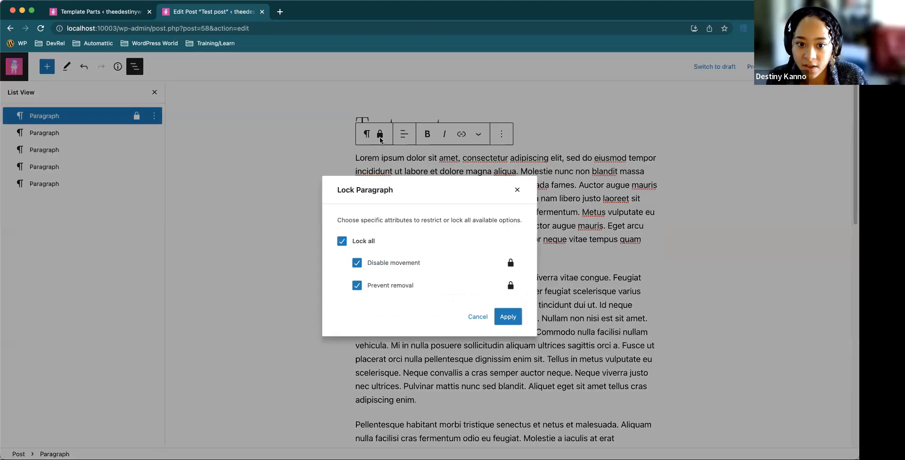
pyautogui.click(356, 262)
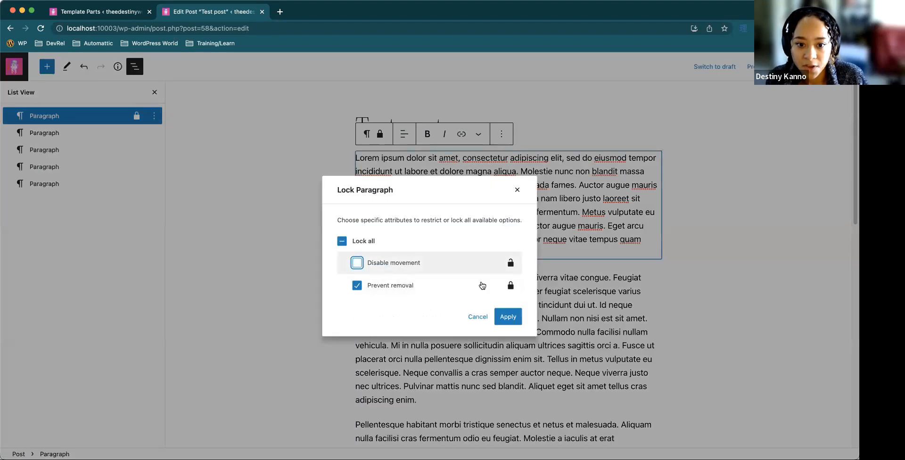
pyautogui.click(506, 316)
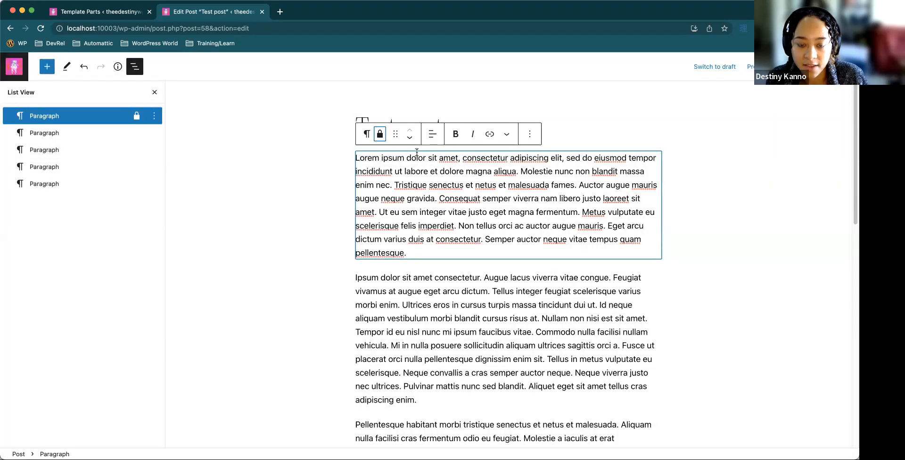
pyautogui.click(381, 135)
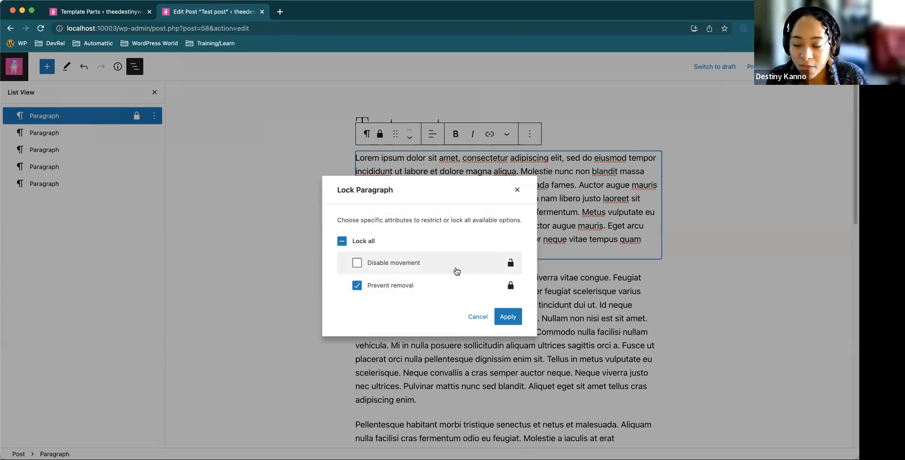
pyautogui.click(507, 315)
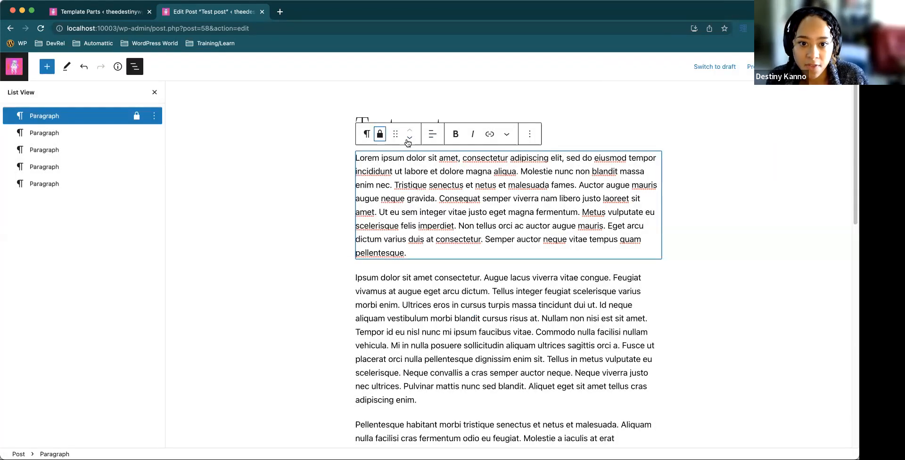
# Move the locked paragraph to second place in the List View and compare its block options with those of the unlocked paragraph above it
pyautogui.moveTo(74, 116); pyautogui.dragTo(151, 133)
pyautogui.click(153, 132)
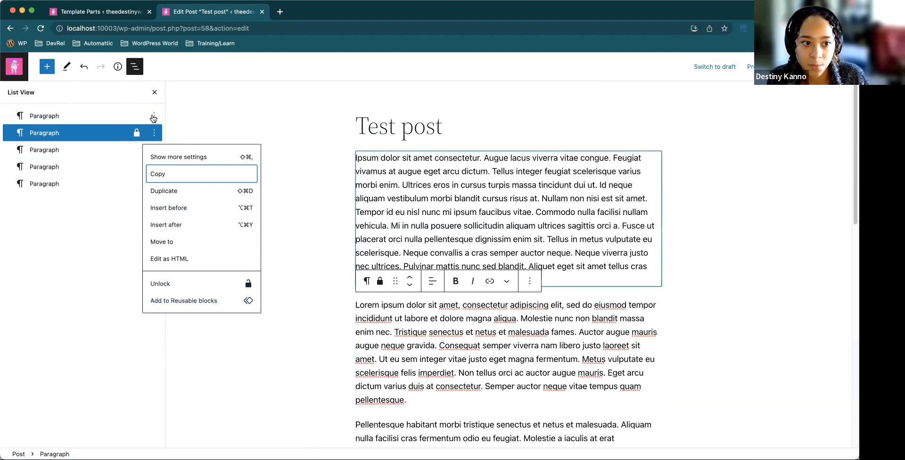
pyautogui.click(154, 117)
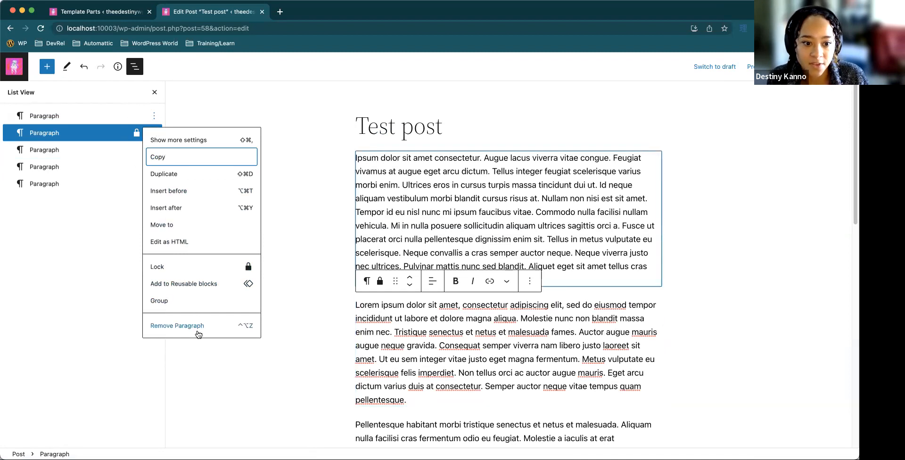
pyautogui.click(153, 135)
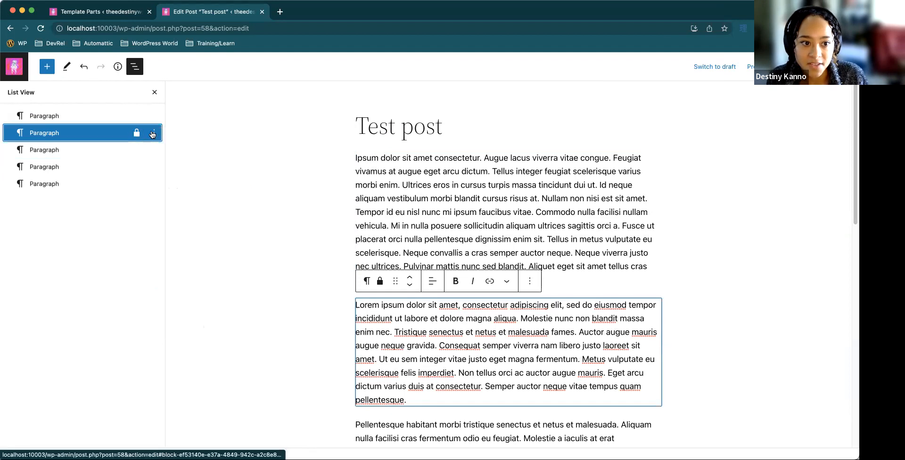
pyautogui.click(152, 135)
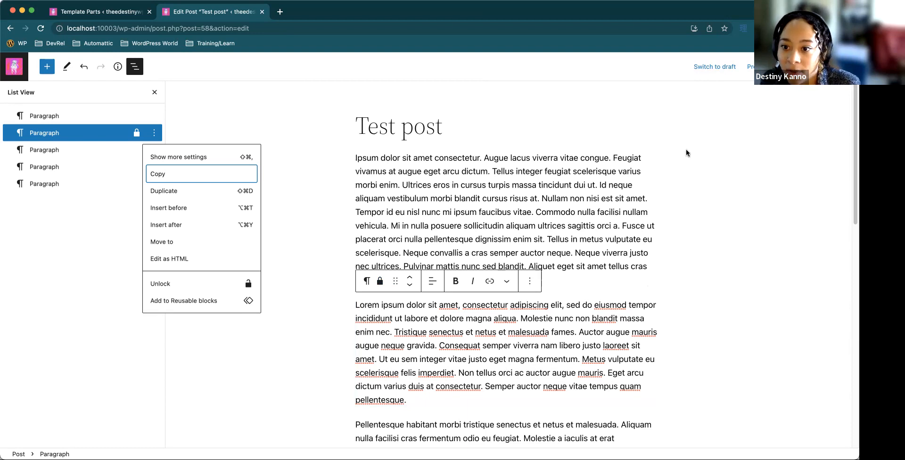
# Open the Learn WordPress workshop on reusable blocks, block patterns, templates and template parts, and return to the Test post
pyautogui.click(751, 189)
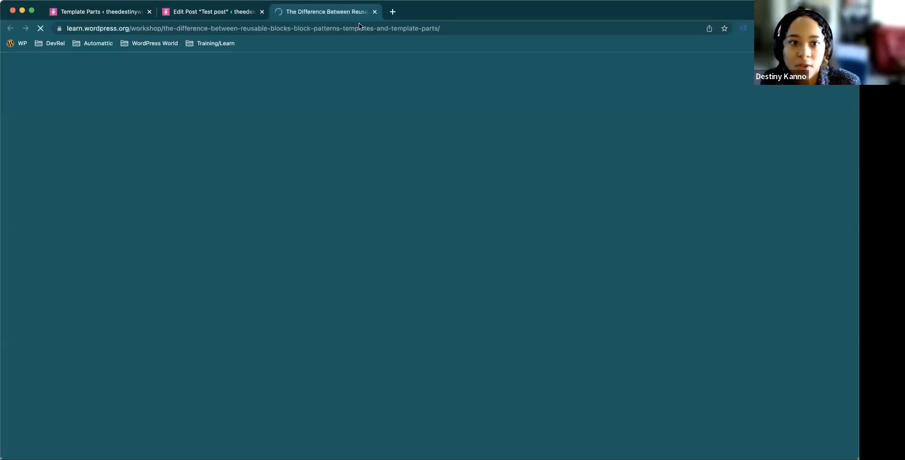
pyautogui.click(212, 12)
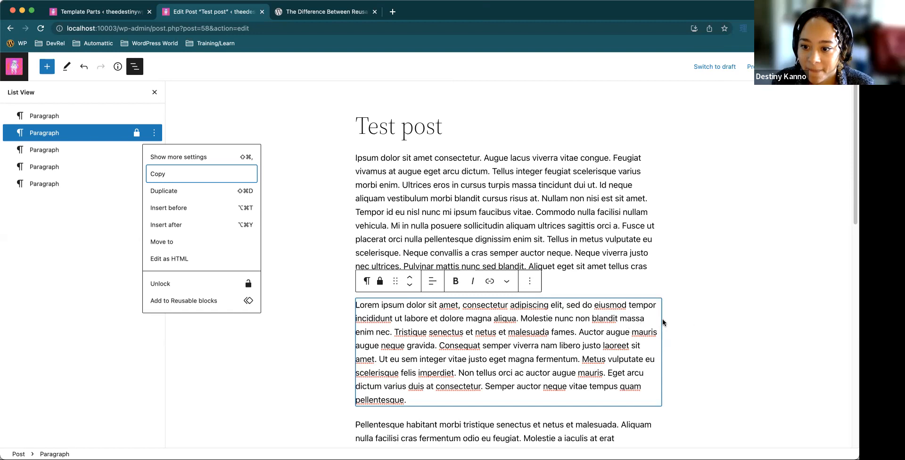
# Move the "Ipsum dolor sit amet" paragraph from first place down below the "Sit amet massa" paragraph, leaving the locked paragraph first
pyautogui.click(392, 231)
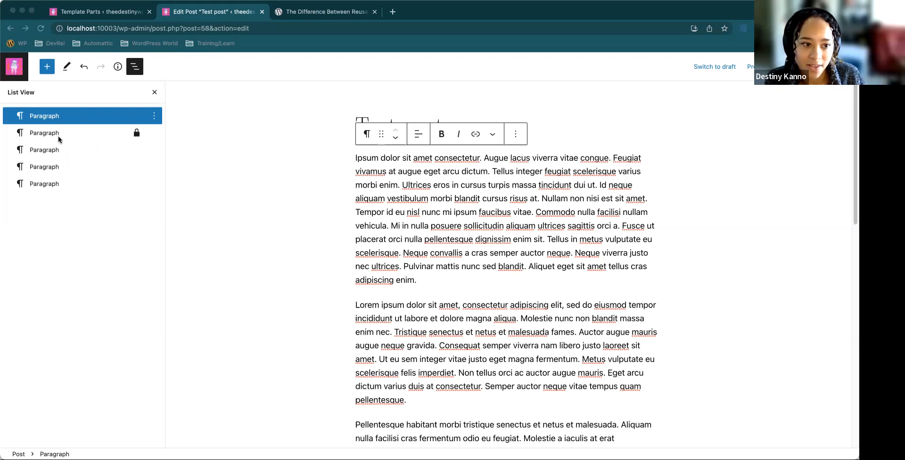
pyautogui.moveTo(51, 149); pyautogui.dragTo(101, 136)
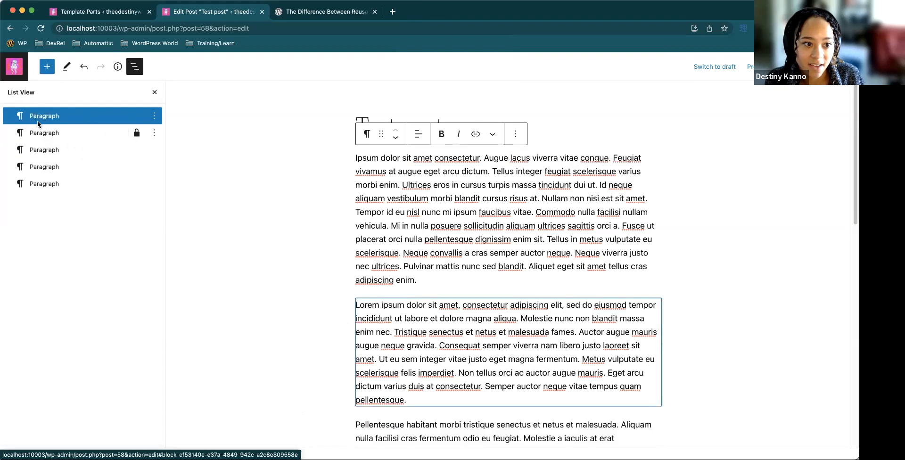
pyautogui.moveTo(51, 119); pyautogui.dragTo(66, 151)
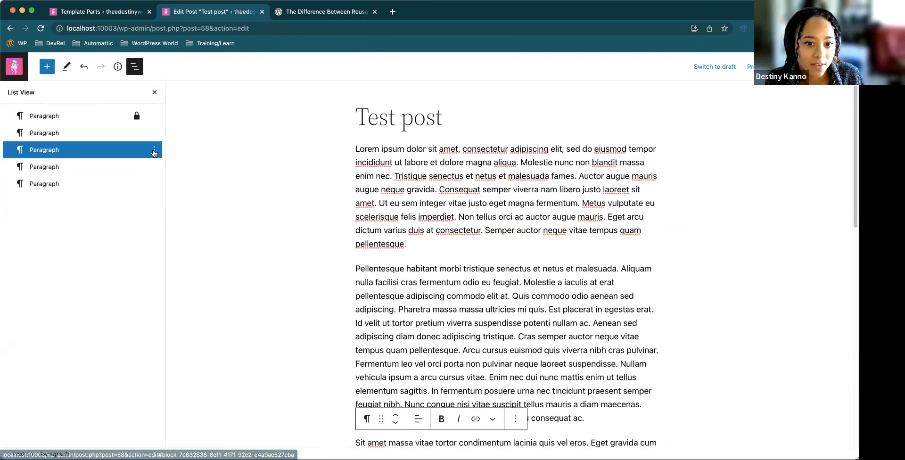
# Select the last three paragraphs in the List View and combine them into a Group block
pyautogui.click(153, 150)
pyautogui.click(91, 152)
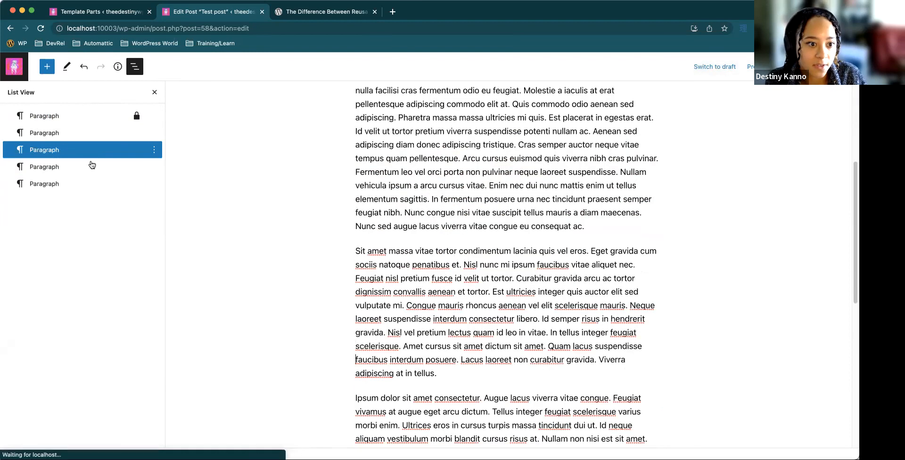
pyautogui.keyDown('shift'); pyautogui.click(90, 171); pyautogui.keyUp('shift')
pyautogui.keyDown('shift'); pyautogui.click(88, 182); pyautogui.keyUp('shift')
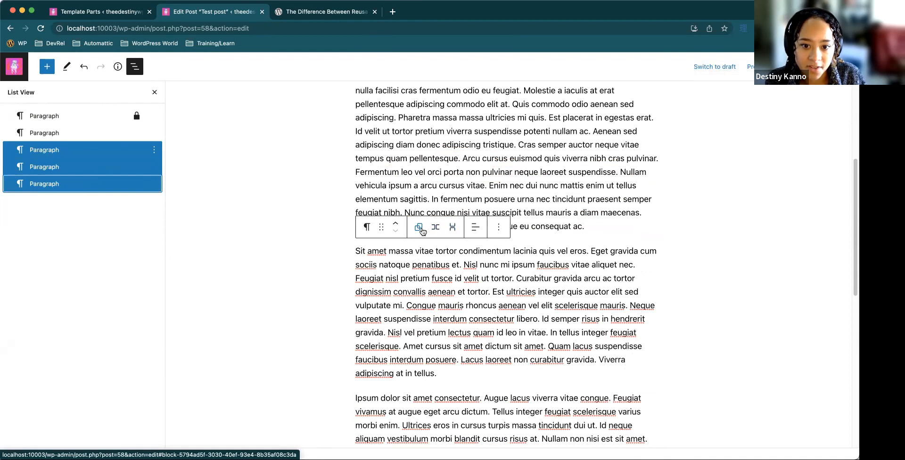
pyautogui.click(418, 227)
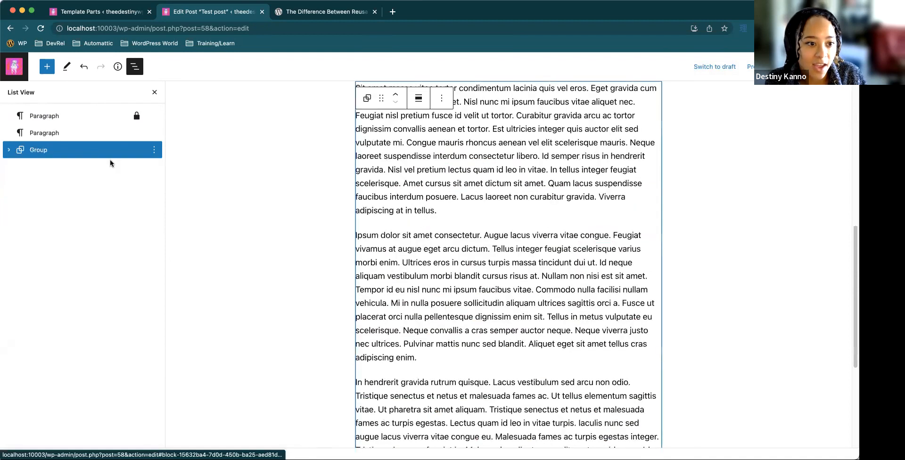
# Expand the Group block in the List View and examine the block options of its first two nested paragraphs
pyautogui.click(8, 149)
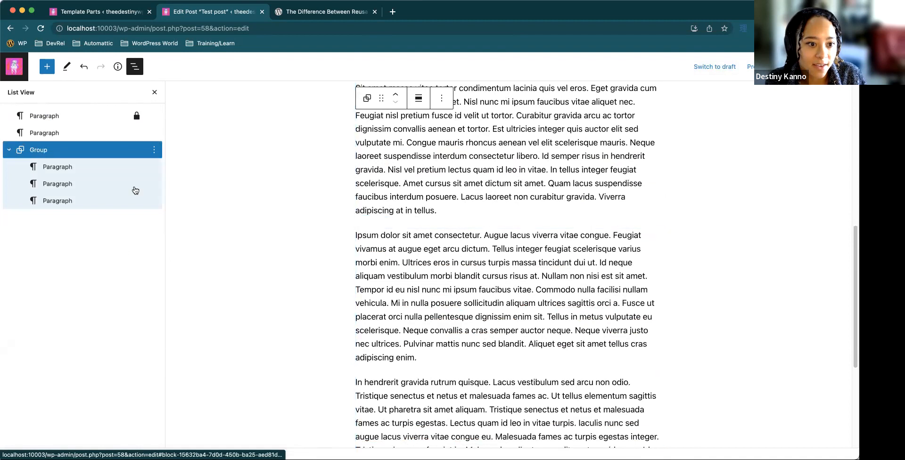
pyautogui.click(154, 167)
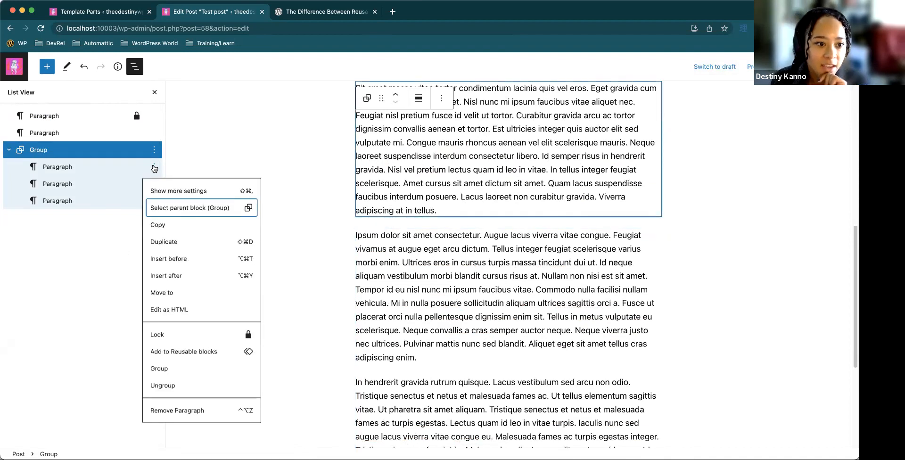
pyautogui.click(112, 235)
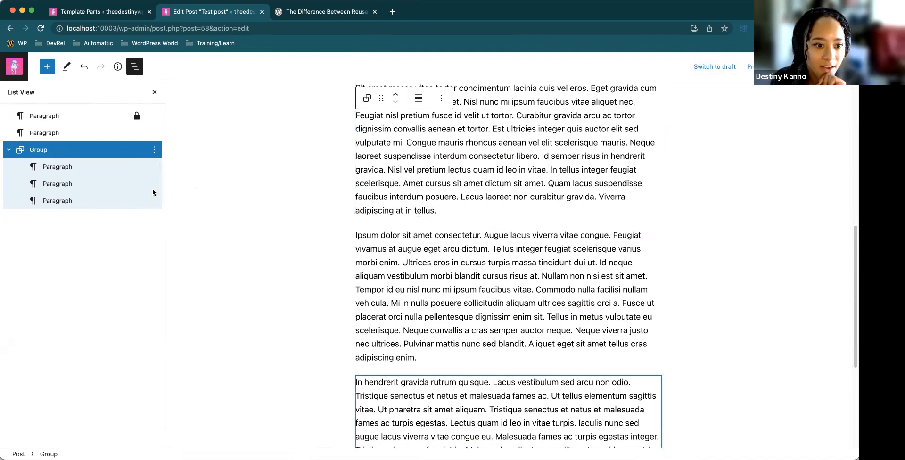
pyautogui.click(153, 185)
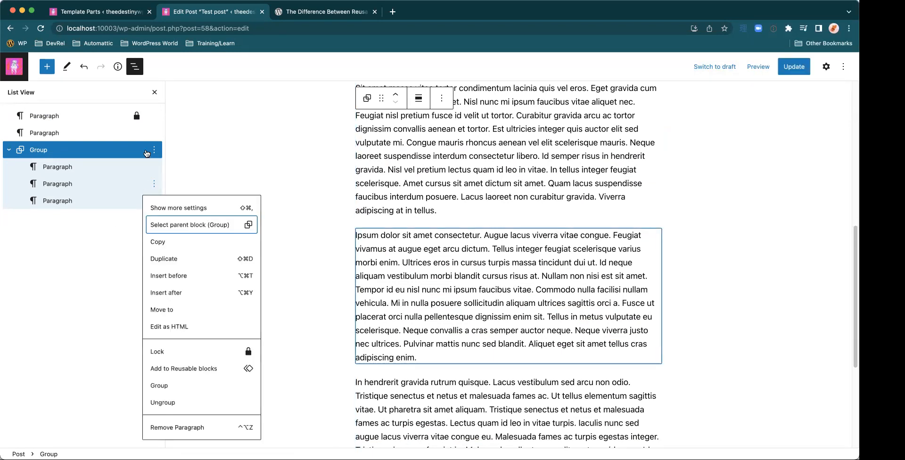
# Lock the Group block with Lock all, covering both Disable movement and Prevent removal
pyautogui.click(152, 150)
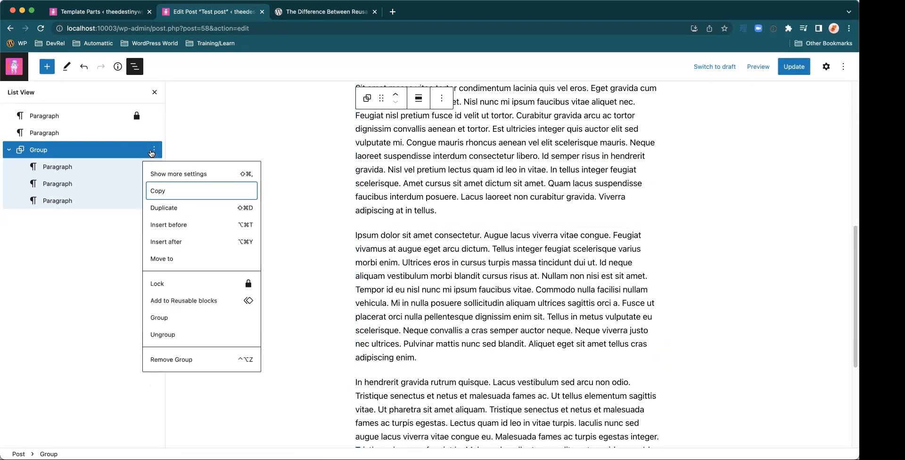
pyautogui.click(187, 284)
pyautogui.click(368, 243)
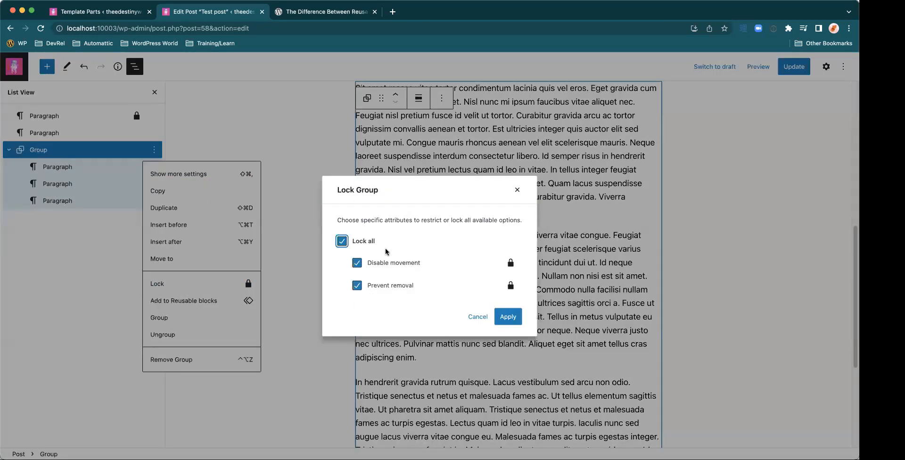
pyautogui.click(508, 316)
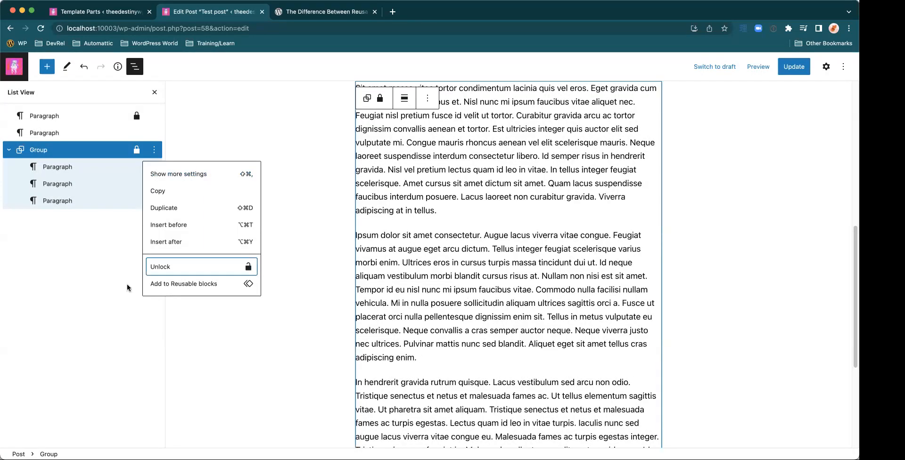
# Examine the first nested paragraph's block options, then select the paragraphs inside the locked Group one after another
pyautogui.click(92, 228)
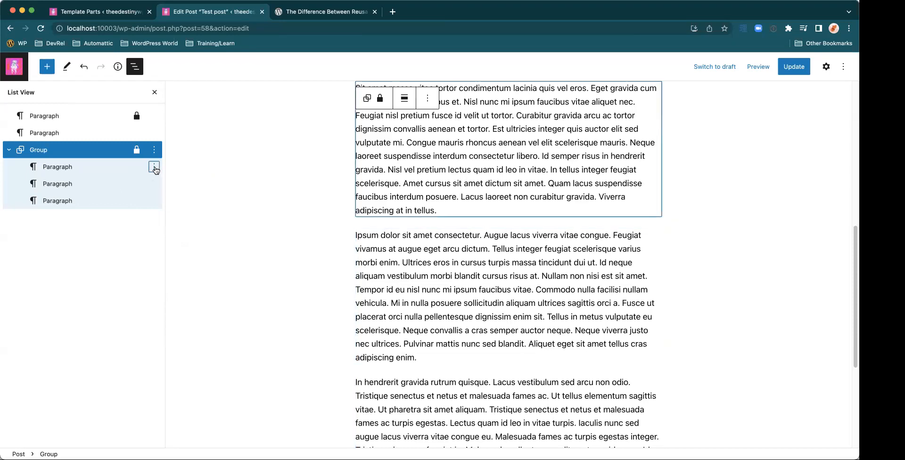
pyautogui.click(154, 168)
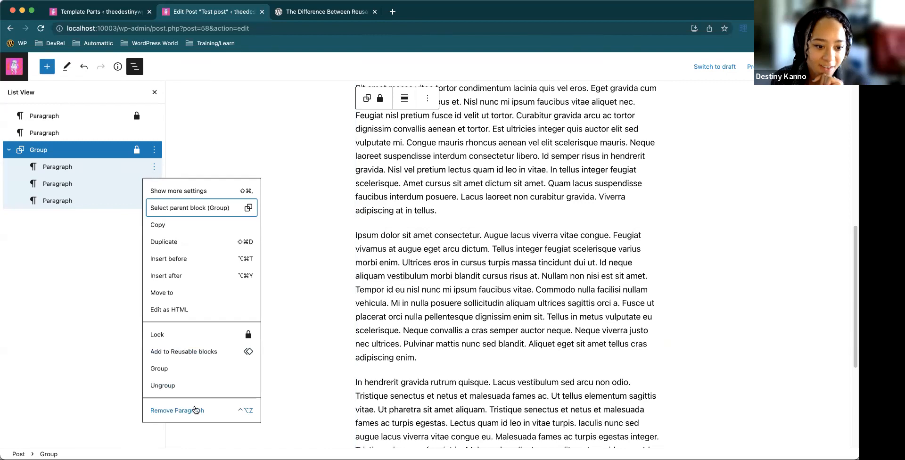
pyautogui.click(422, 271)
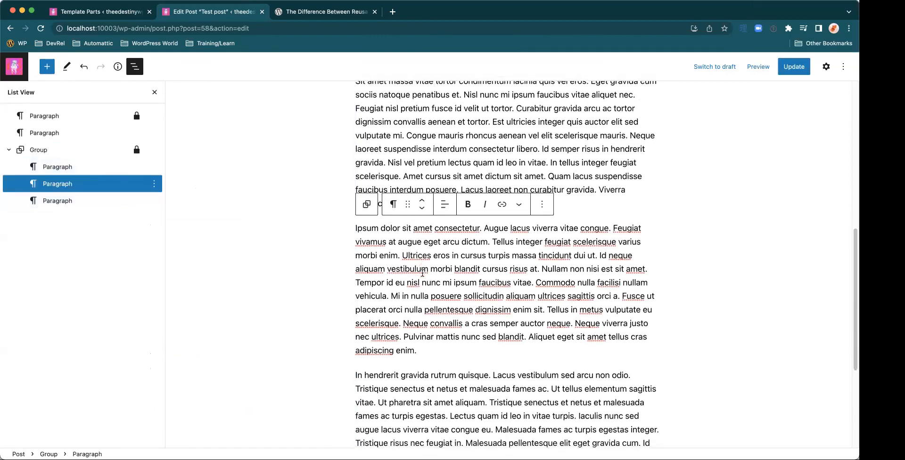
pyautogui.scroll(3, 421, 271)
pyautogui.scroll(10, 405, 231)
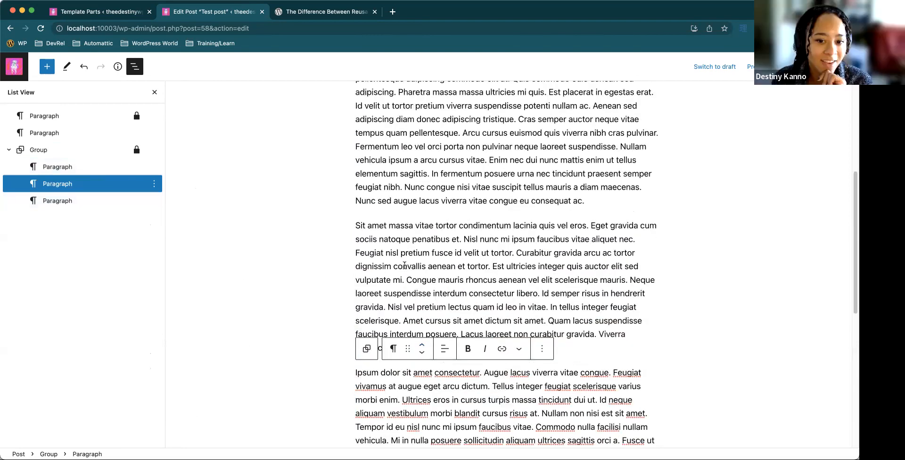
pyautogui.click(142, 184)
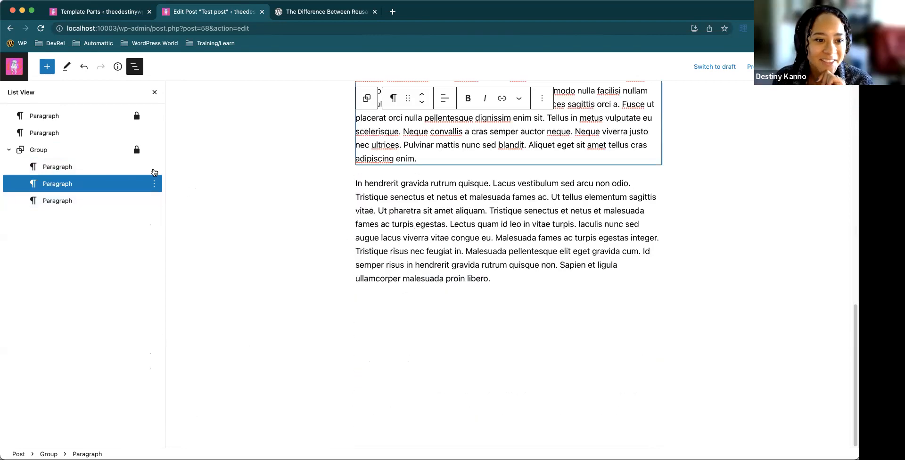
pyautogui.click(121, 170)
pyautogui.click(141, 188)
pyautogui.click(157, 198)
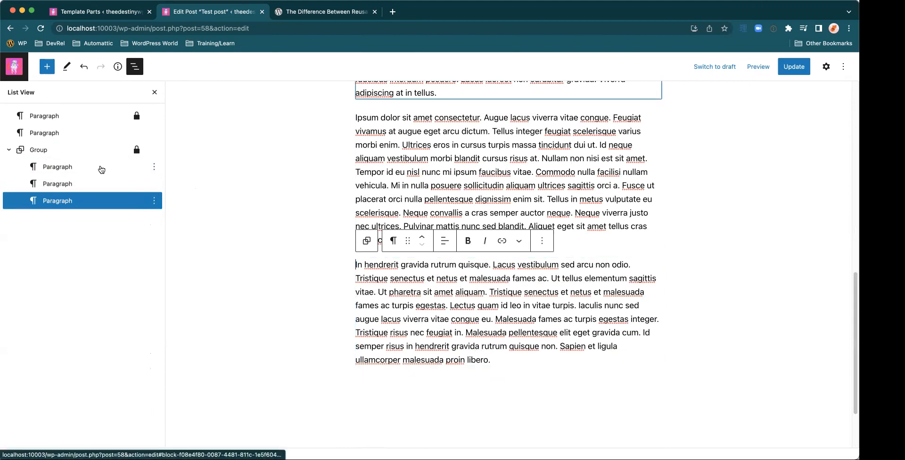
# Try to move the locked Group block to another position in the List View
pyautogui.moveTo(90, 154); pyautogui.dragTo(59, 123)
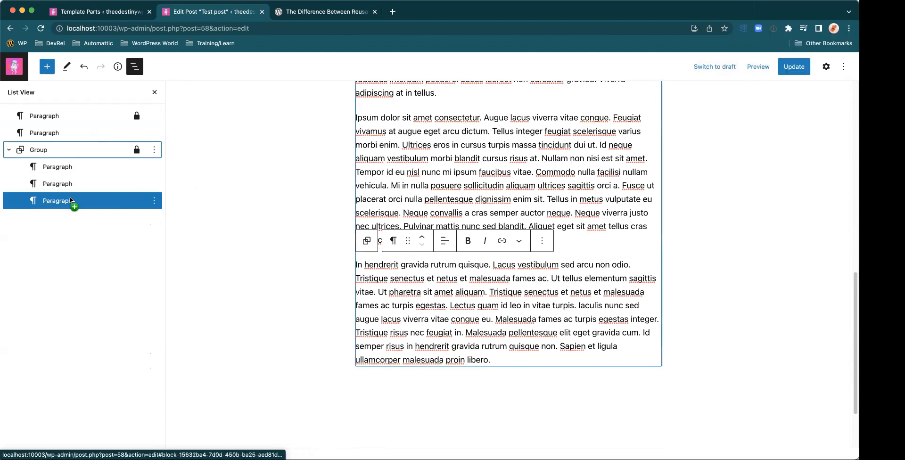
pyautogui.click(72, 166)
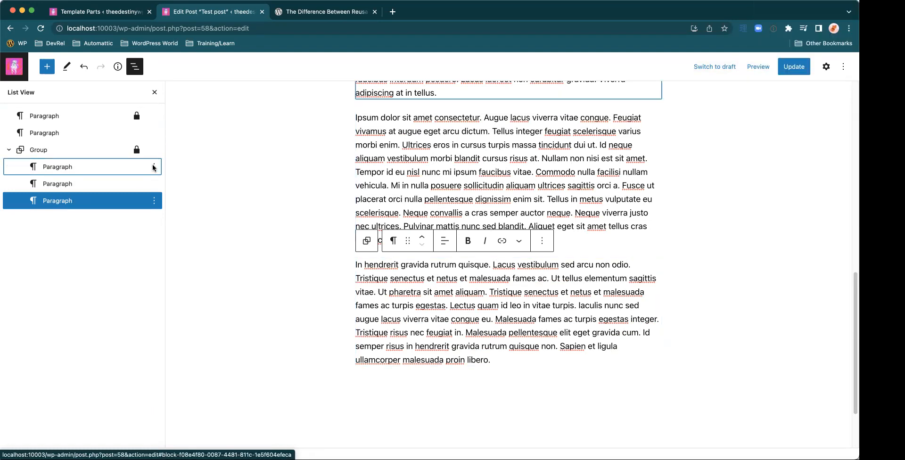
# Lock the first paragraph inside the Group, "Sit amet massa", against both movement and removal
pyautogui.click(155, 168)
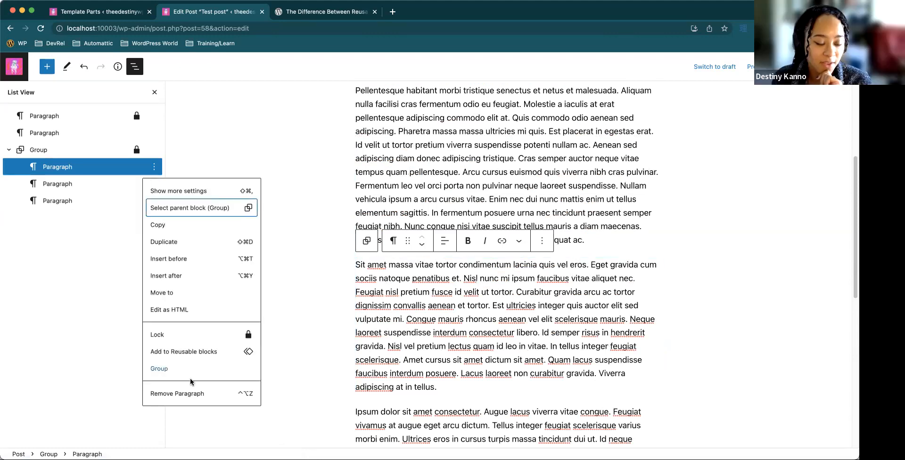
pyautogui.click(205, 335)
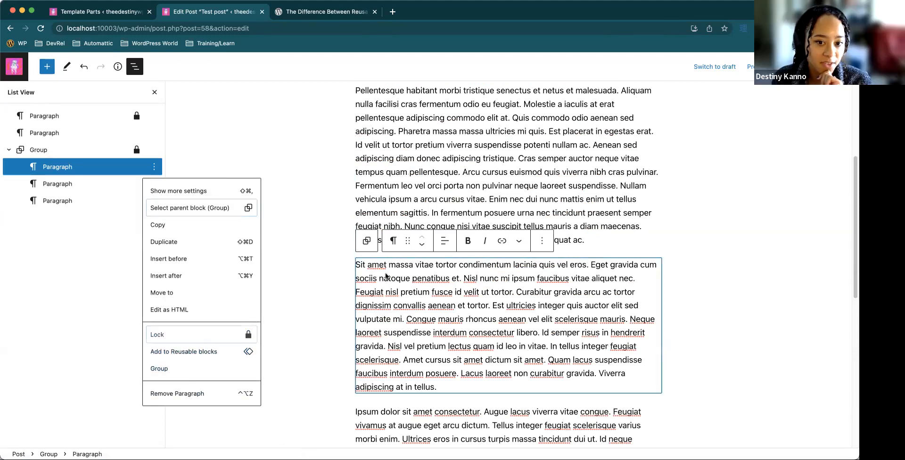
pyautogui.click(364, 241)
pyautogui.click(508, 316)
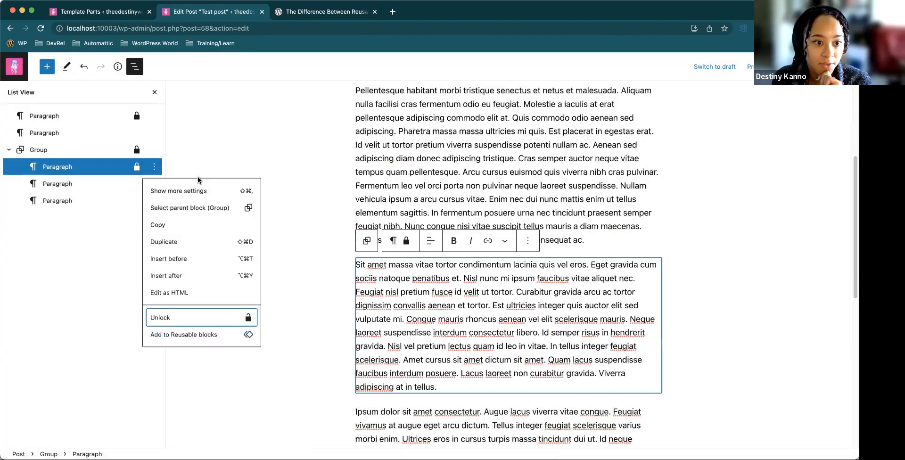
# Move the unlocked "In hendrerit gravida" paragraph out of the locked Group to directly above it in the List View
pyautogui.click(113, 182)
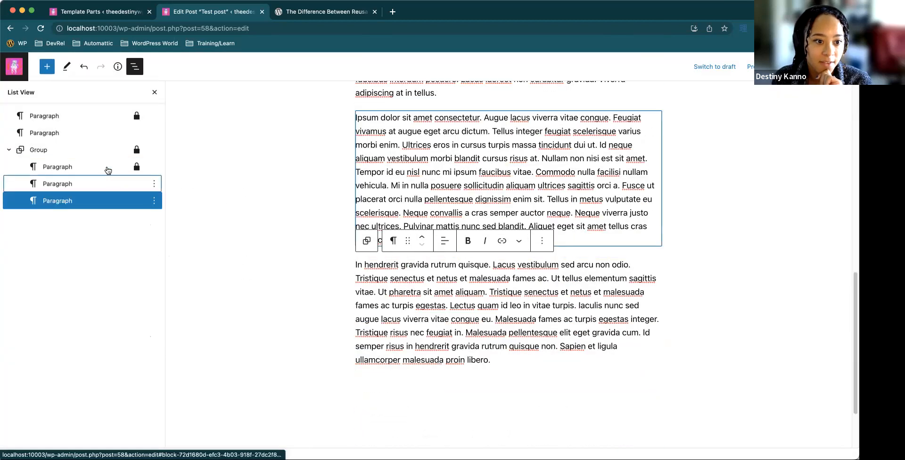
pyautogui.click(107, 168)
pyautogui.click(104, 184)
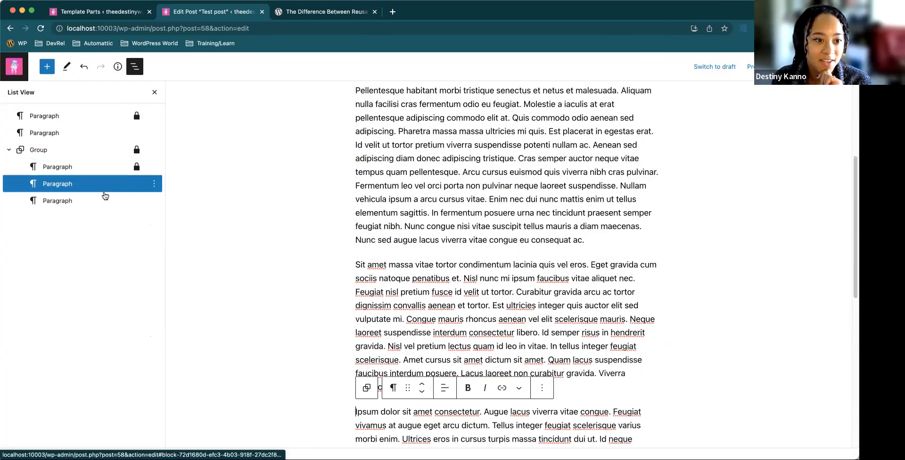
pyautogui.click(104, 203)
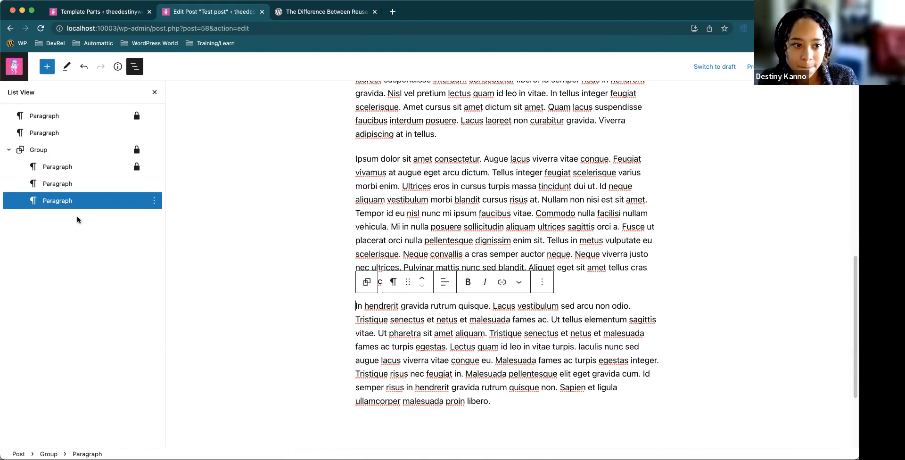
pyautogui.moveTo(74, 201); pyautogui.dragTo(84, 137)
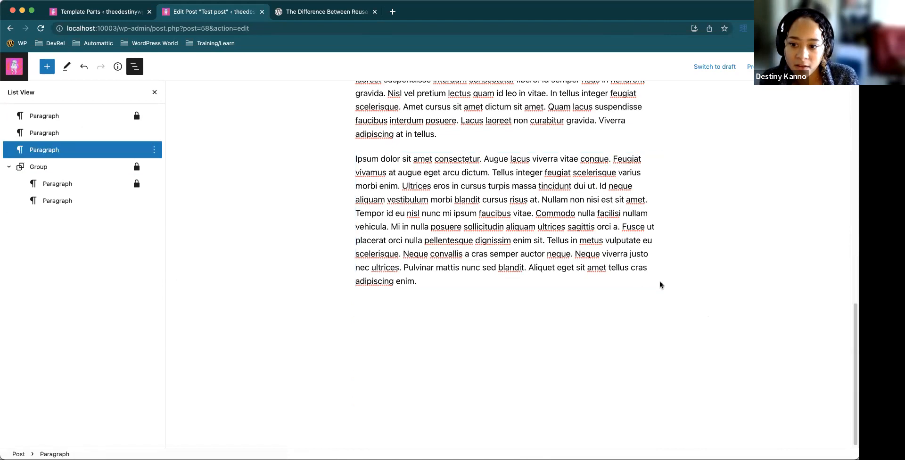
# Put the "In hendrerit gravida" paragraph back into the Group as its last block and select the "Ipsum dolor sit amet" paragraph
pyautogui.click(56, 152)
pyautogui.moveTo(64, 163); pyautogui.dragTo(142, 175)
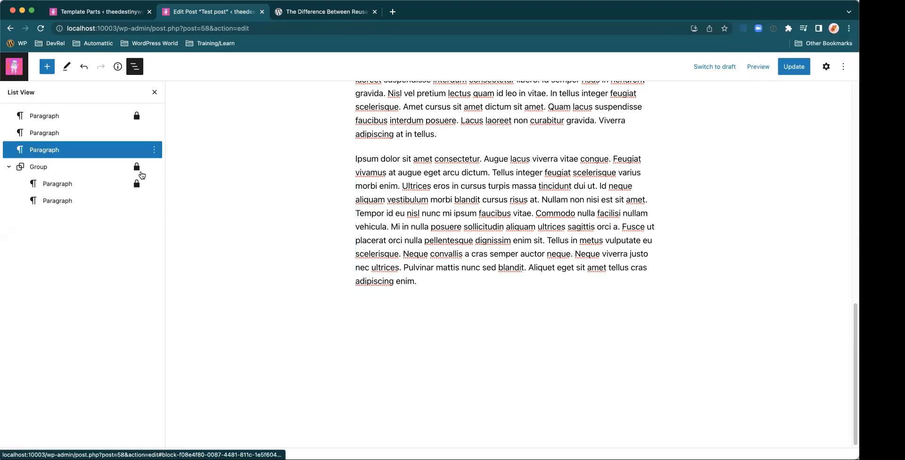
pyautogui.moveTo(55, 150); pyautogui.dragTo(161, 191)
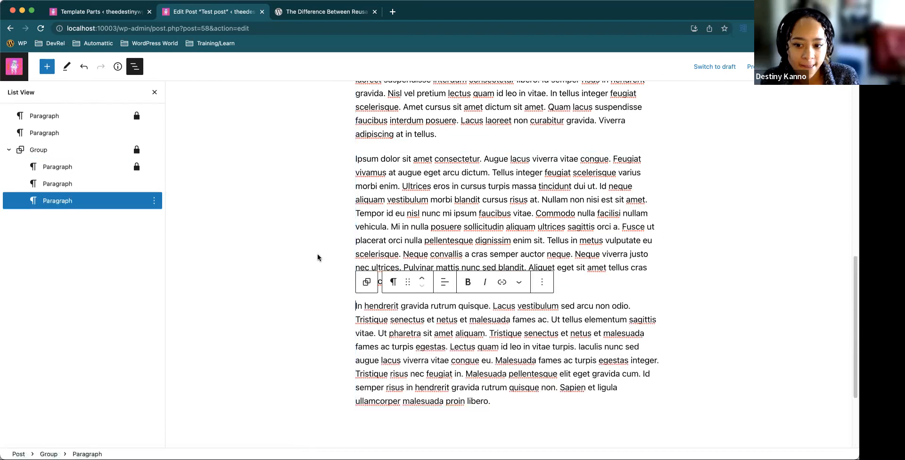
pyautogui.click(431, 240)
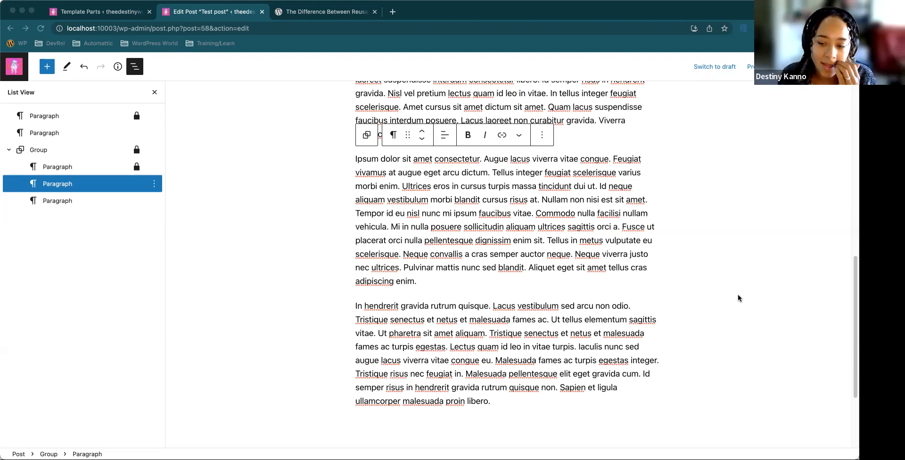
# View the Learn WordPress workshop page on reusable blocks, block patterns, templates and template parts, then return to the Test post
pyautogui.click(311, 11)
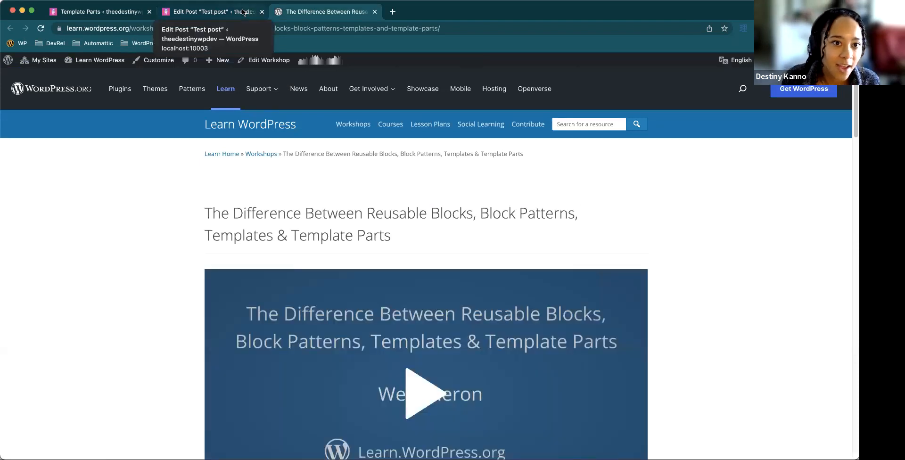
pyautogui.click(243, 12)
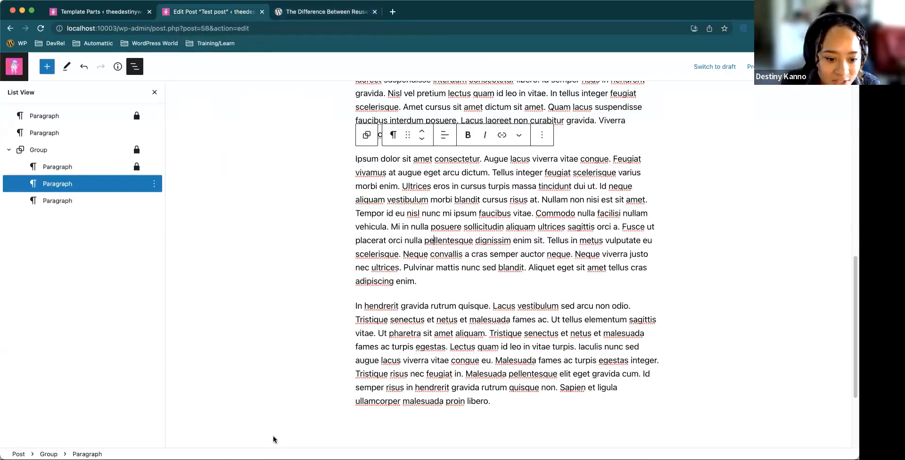